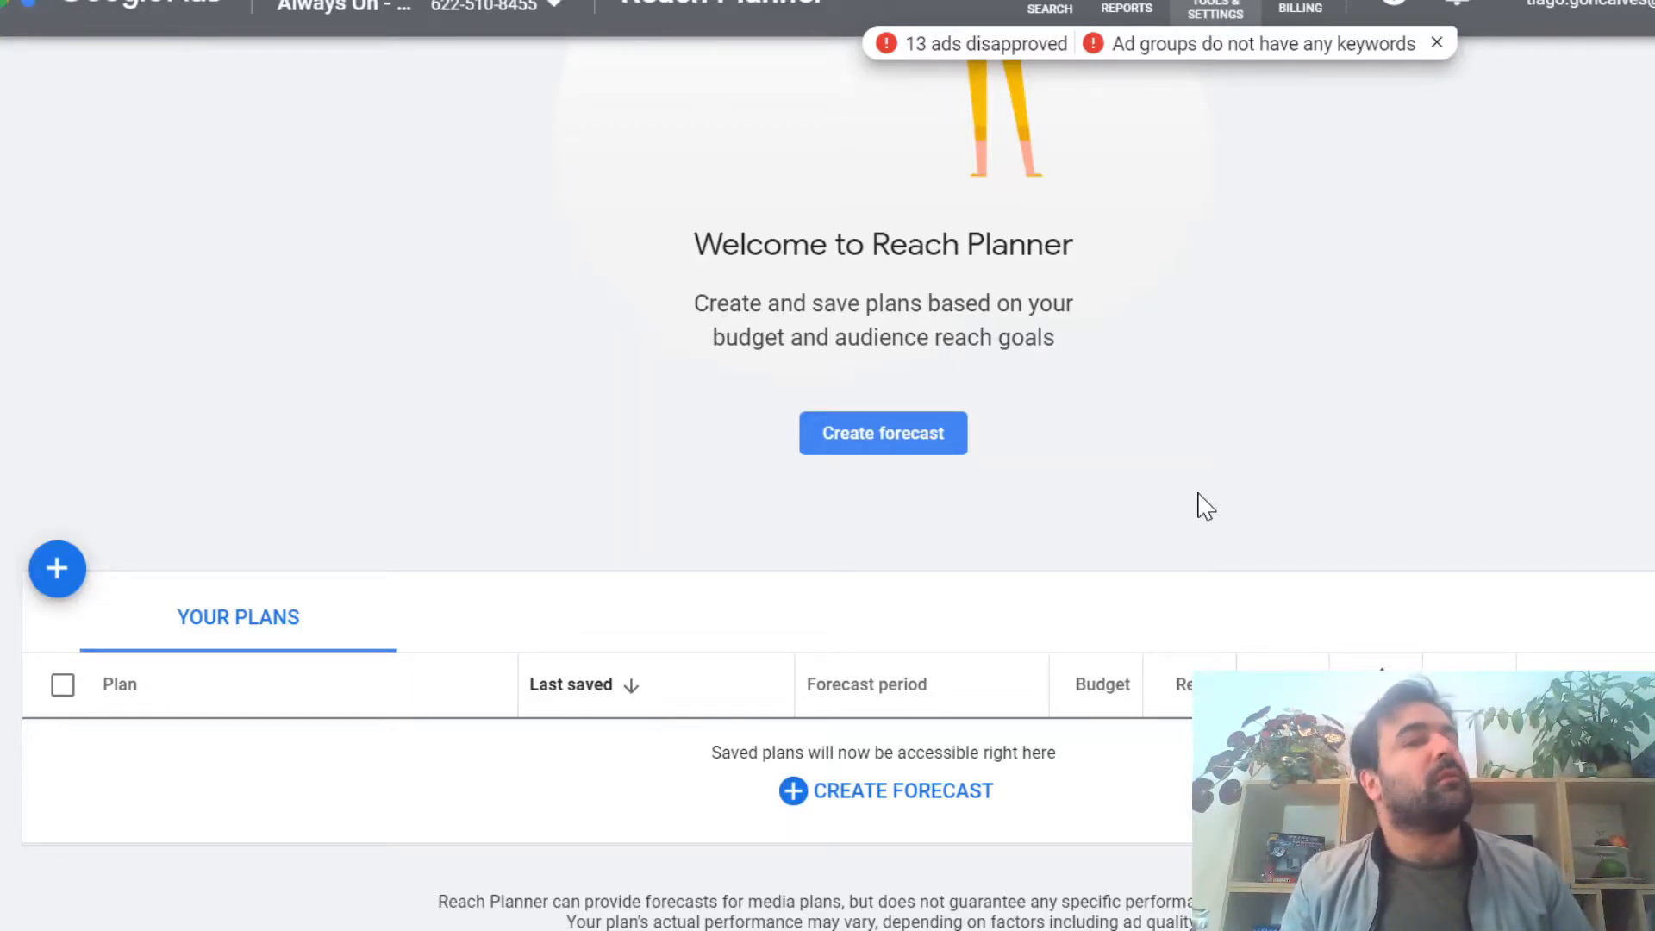
Step: Create a new forecast with YouTube as the planned channel and expand its location settings
click(936, 455)
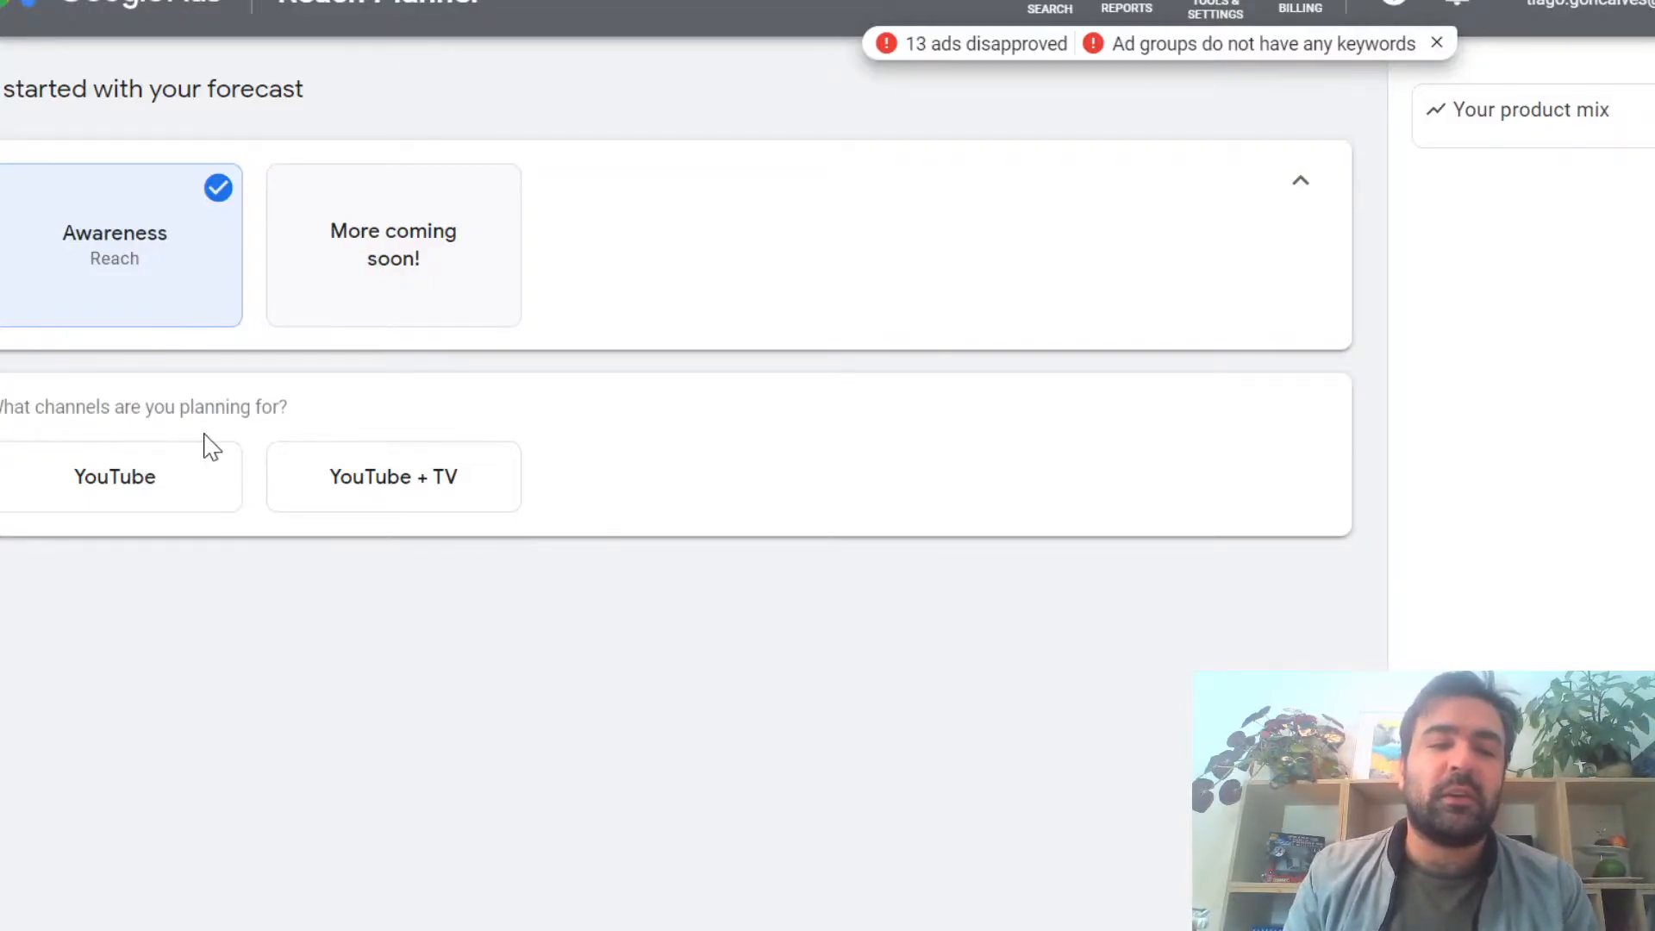
click(192, 486)
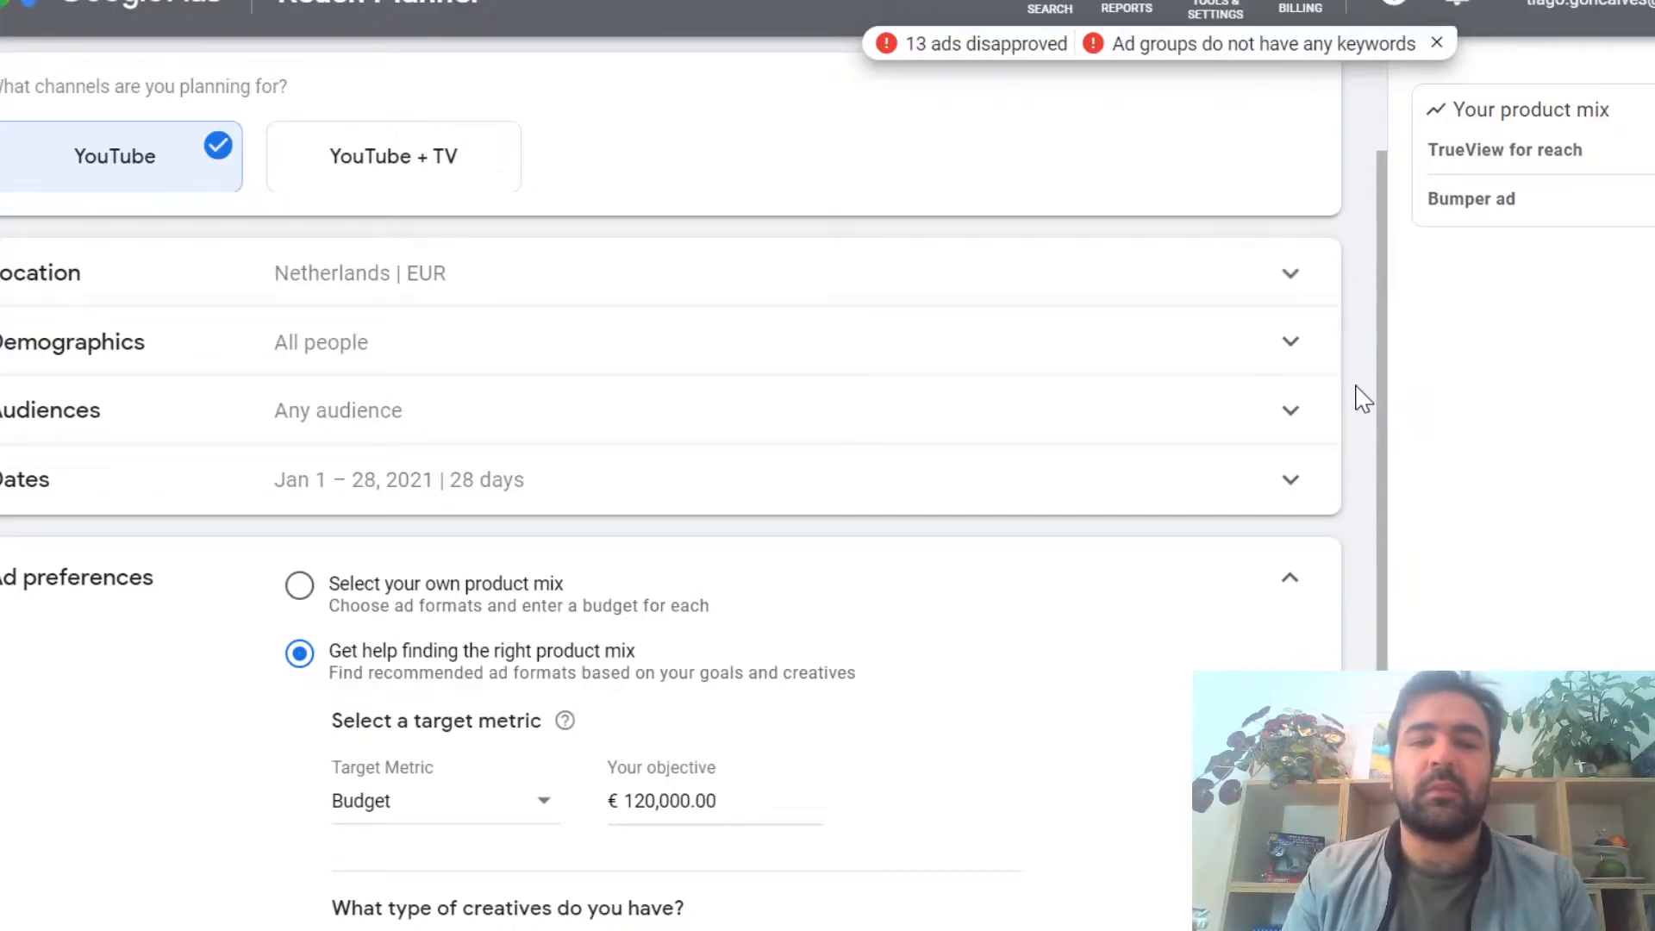
click(634, 289)
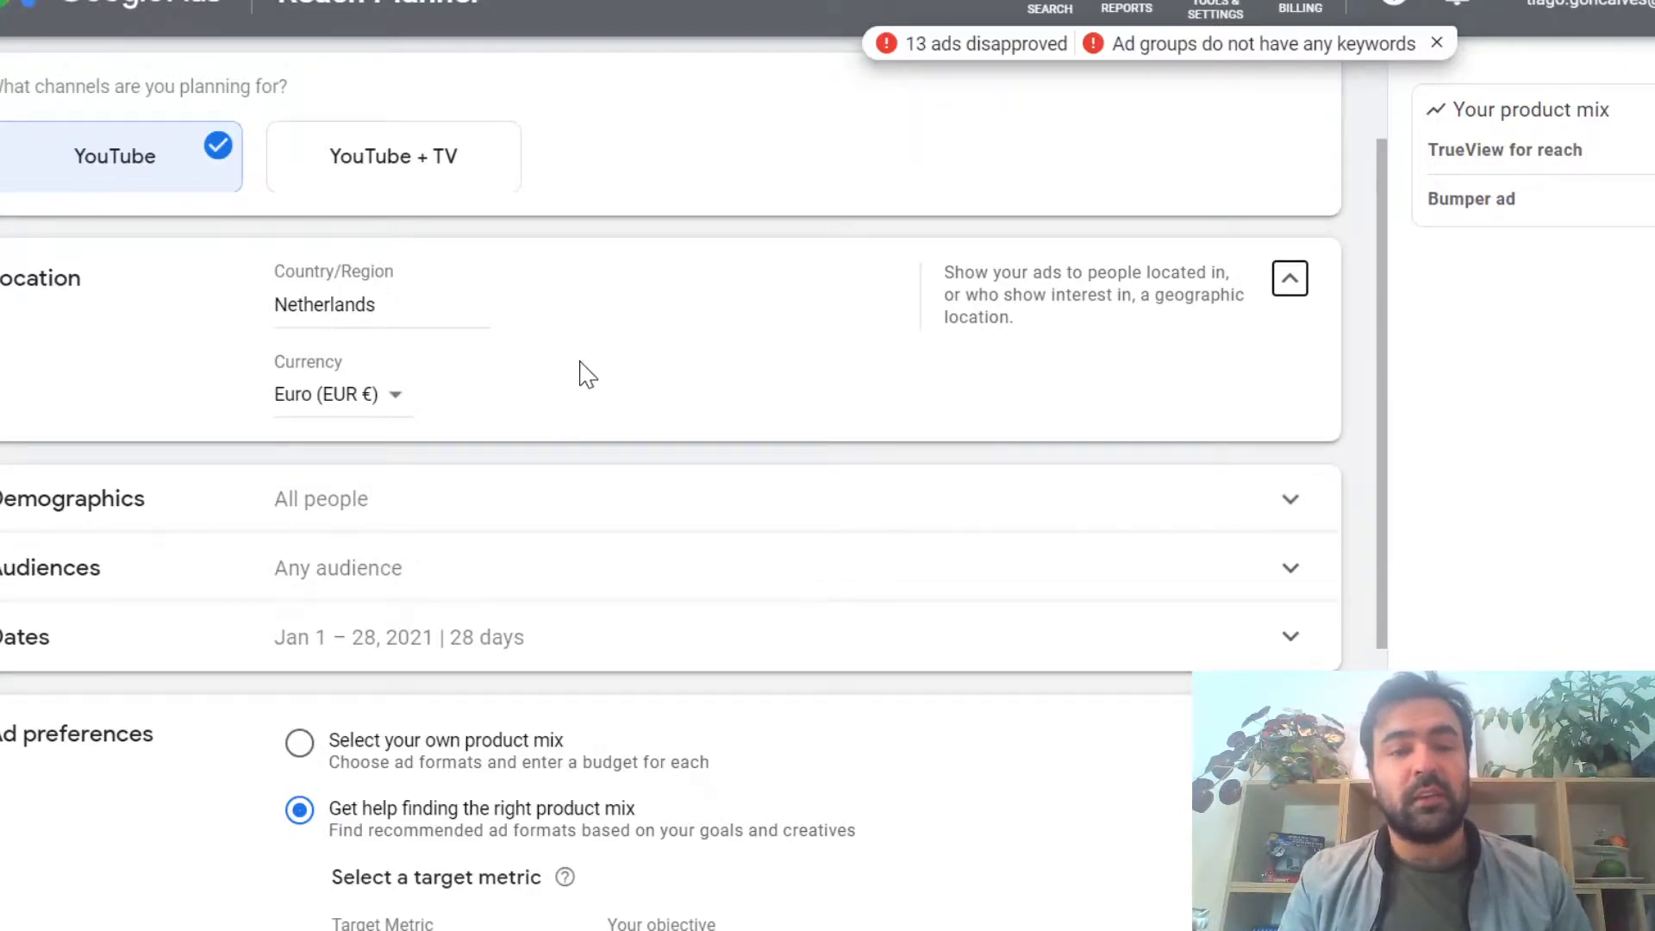
Step: Restrict the forecast's demographics to a specific age and gender: males aged 18 to 24
scroll(580, 370, down, 1)
click(521, 443)
scroll(521, 443, down, 2)
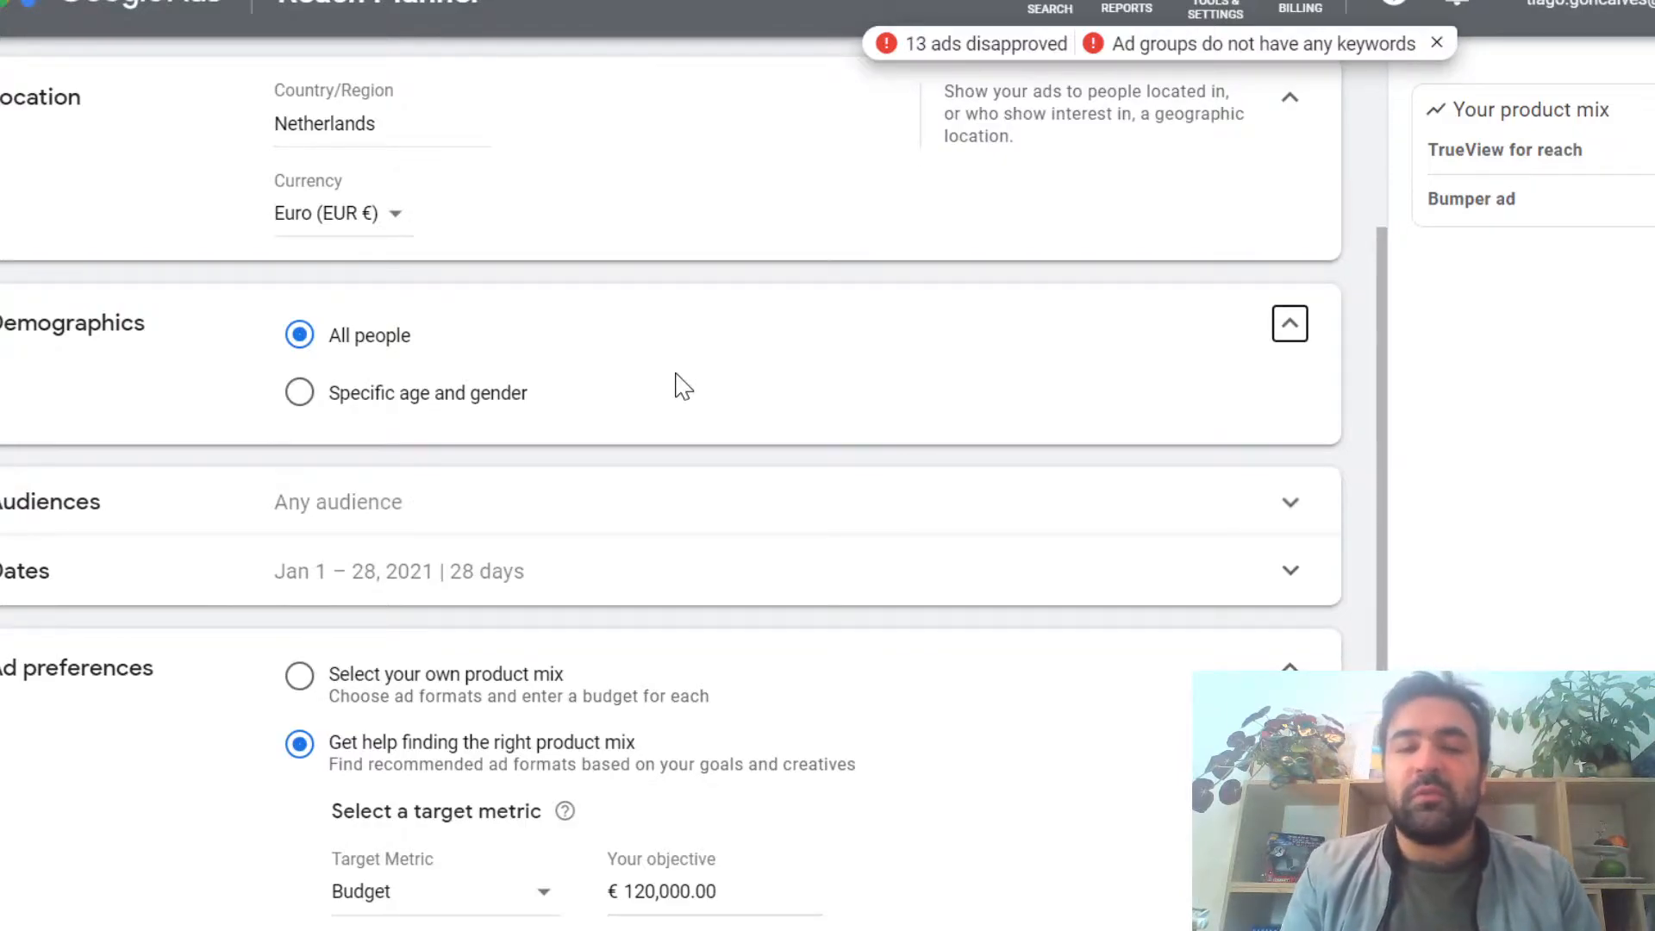
scroll(683, 385, down, 1)
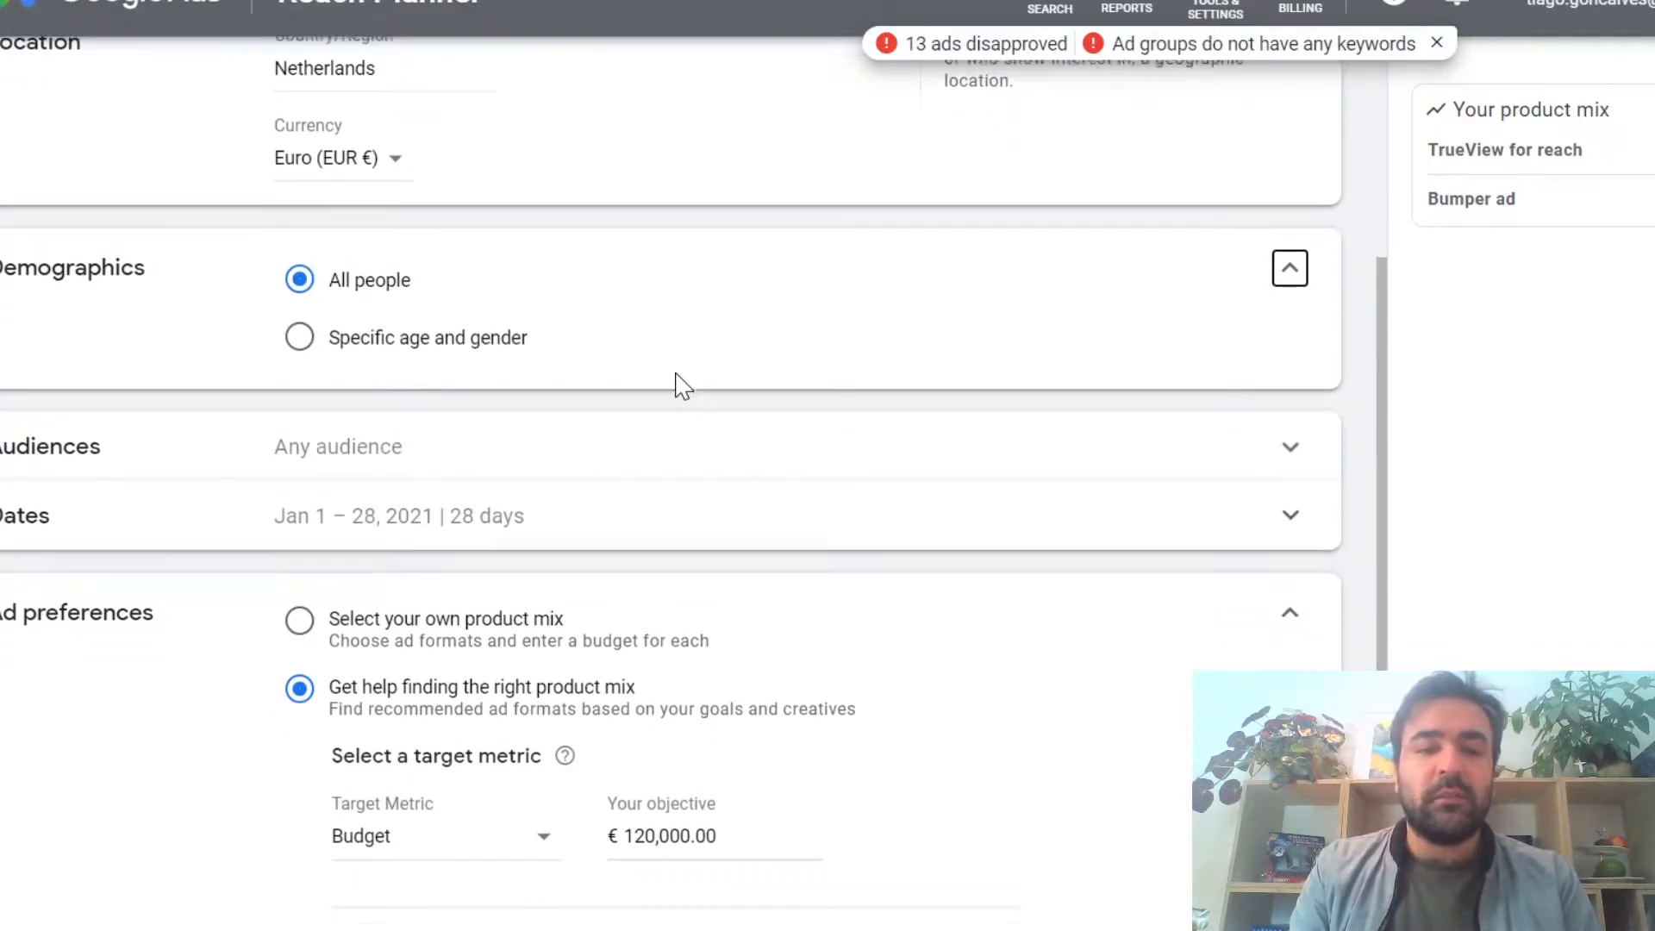
click(303, 339)
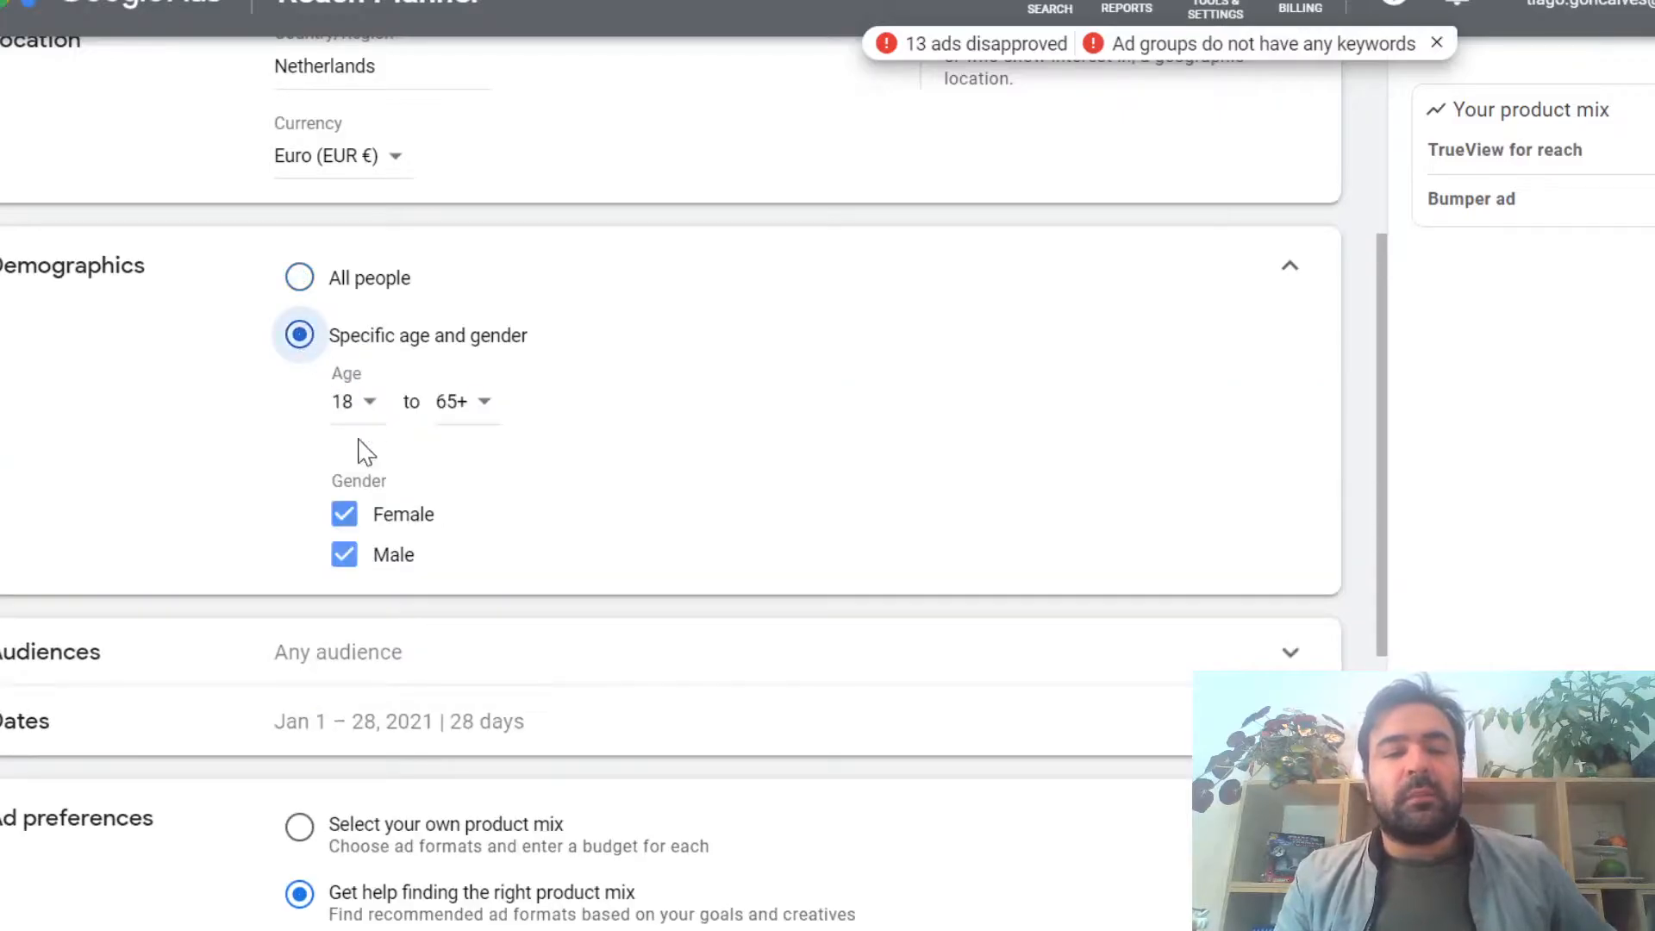
click(345, 524)
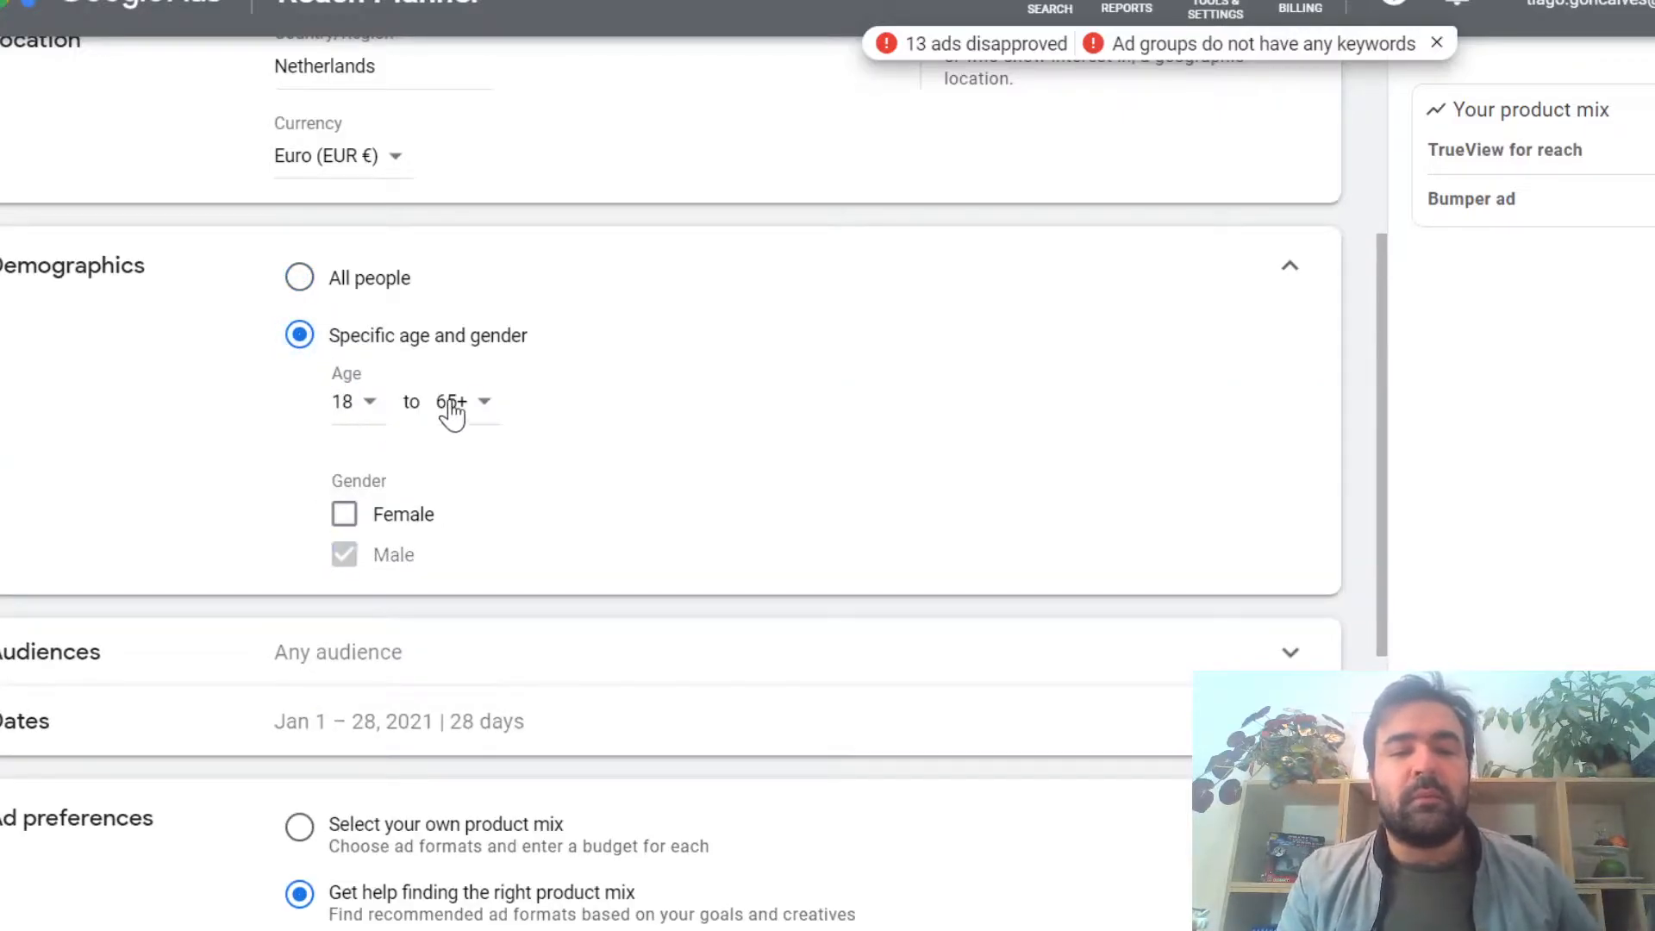
click(487, 405)
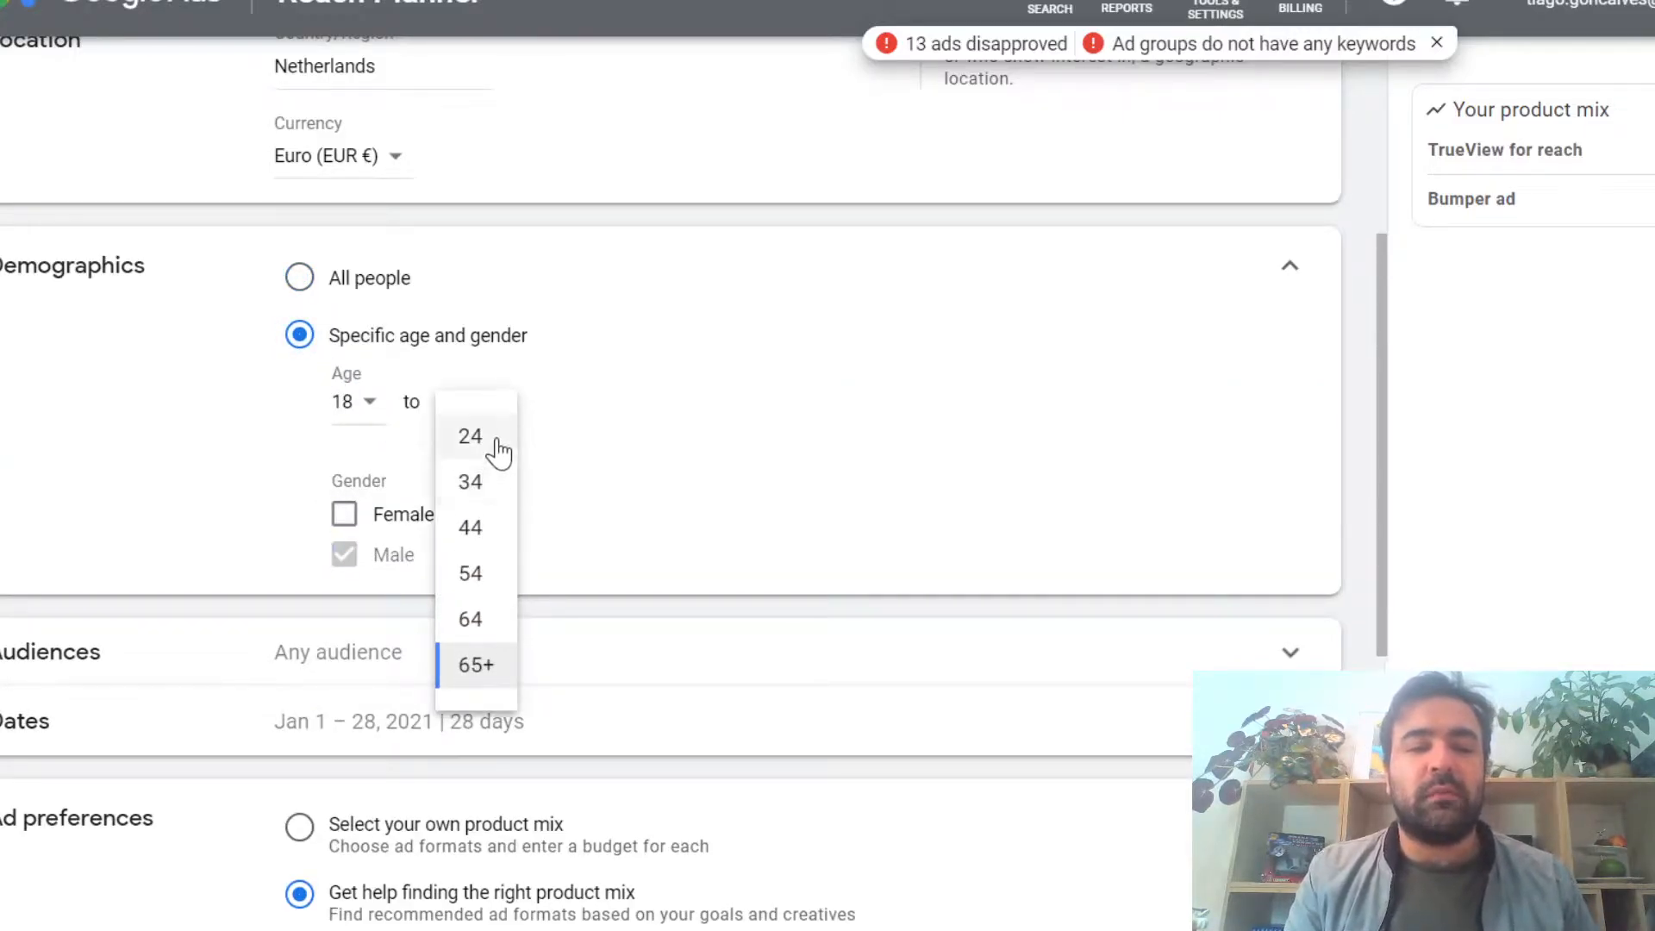
click(492, 448)
Step: Open the forecast's audience targeting and search the audiences for "cars"
scroll(699, 457, down, 3)
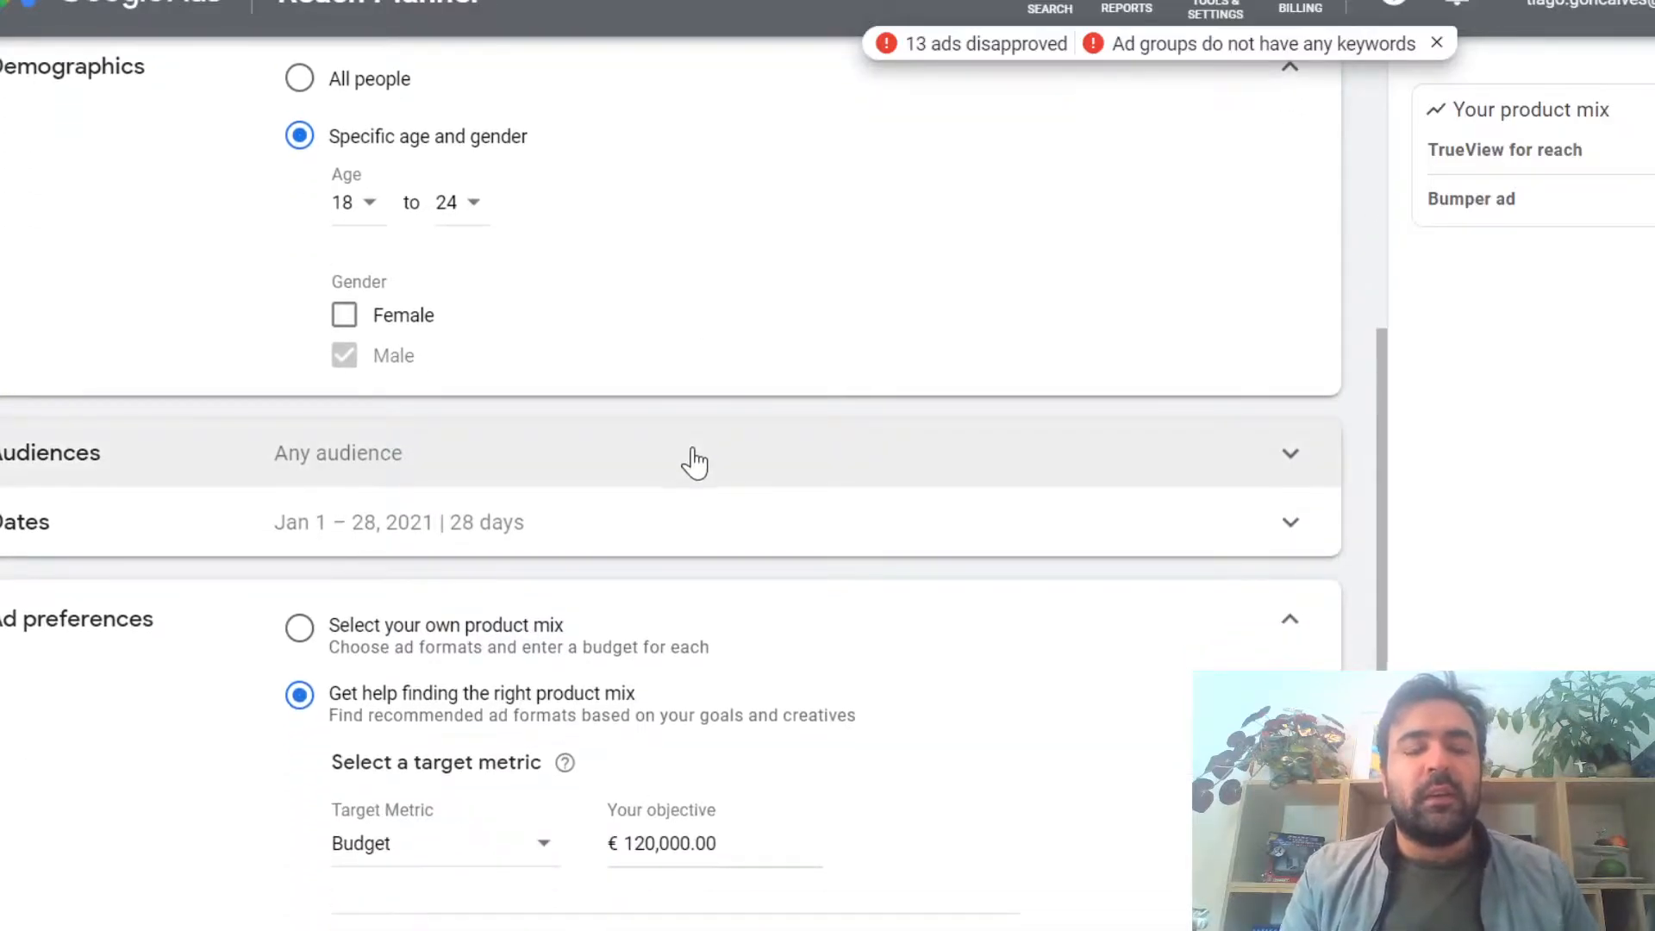
scroll(699, 461, down, 3)
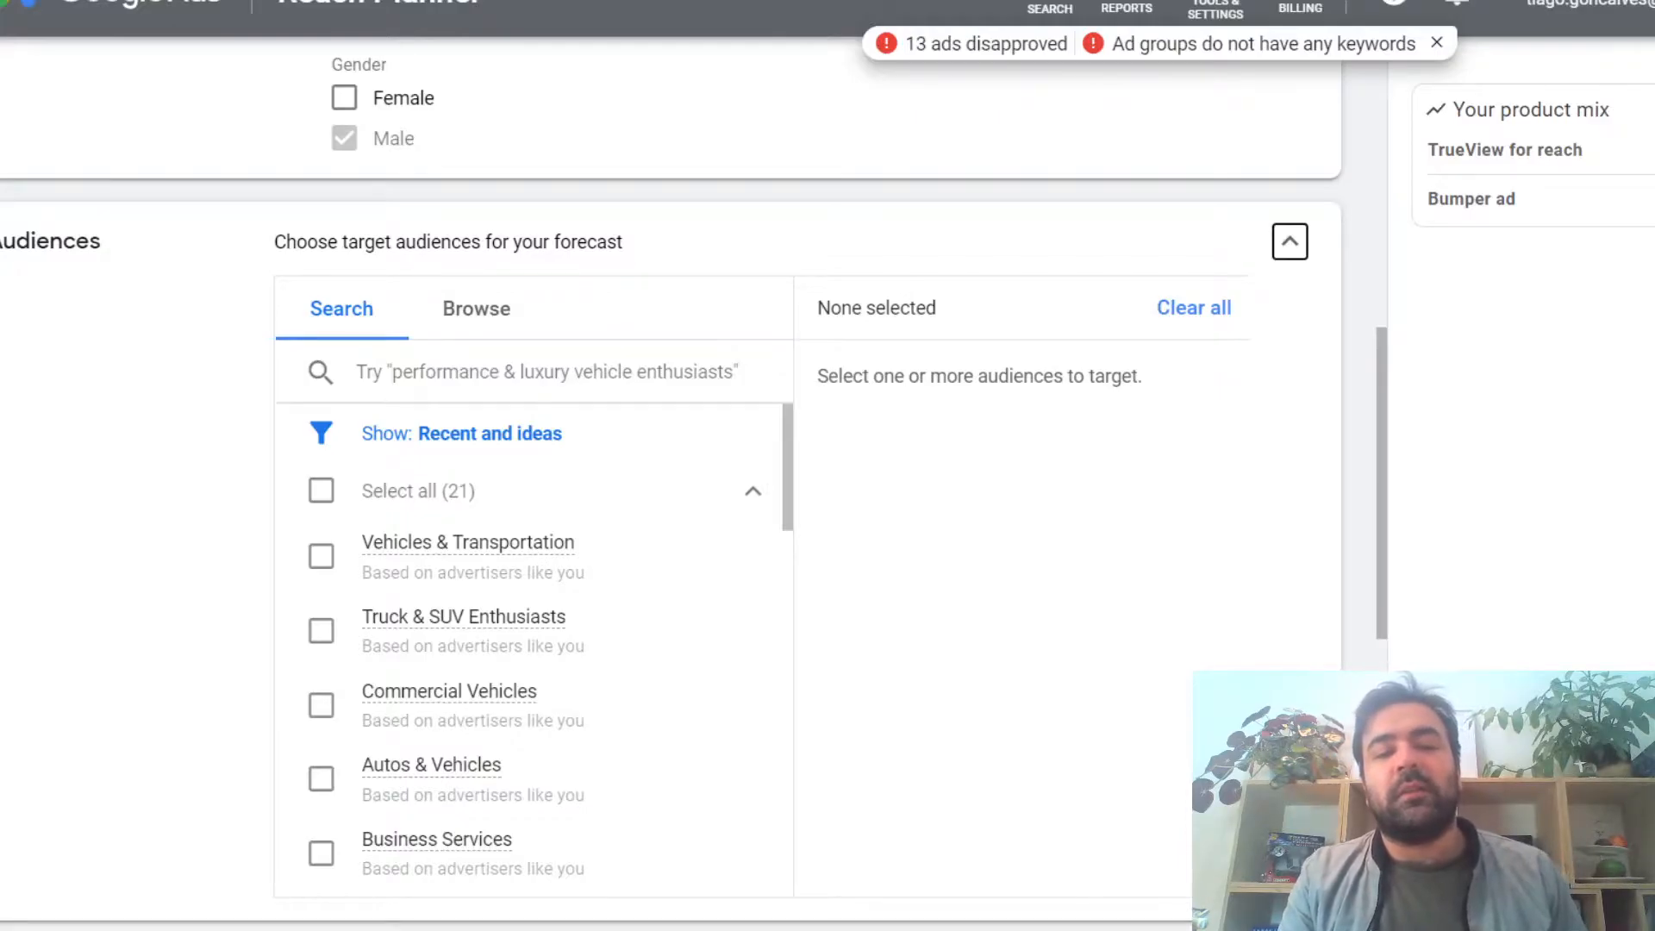
click(533, 373)
text(cars)
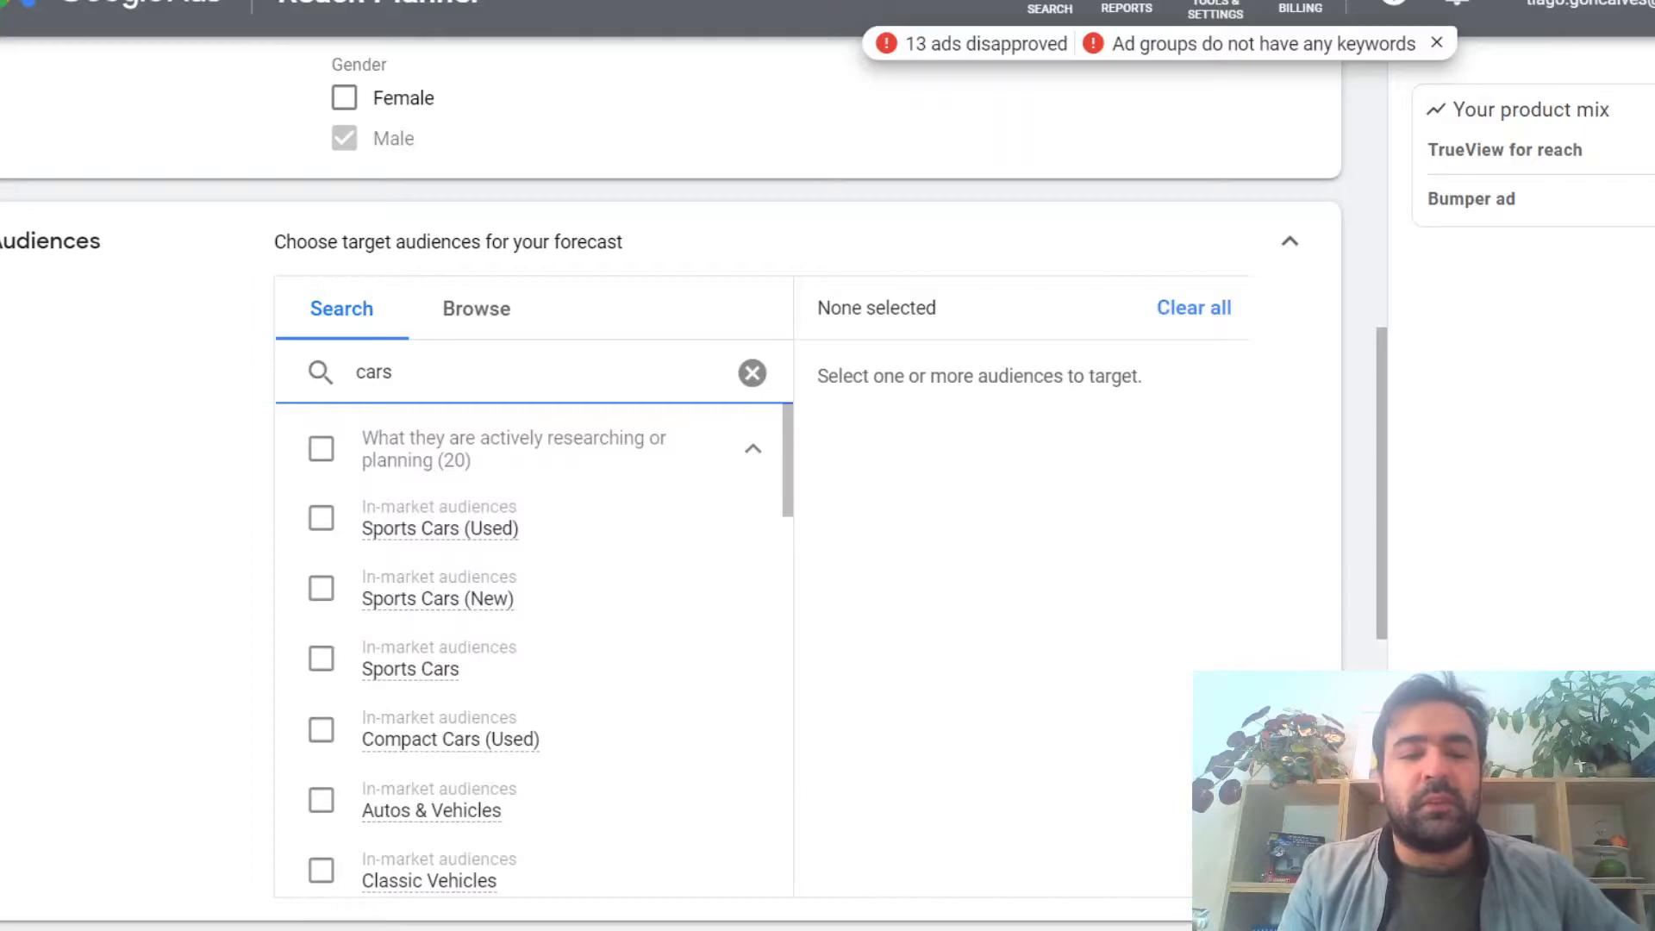
Step: Review the matching in-market and affinity audiences and select the whole "What they are actively researching or planning" group
scroll(593, 467, down, 1)
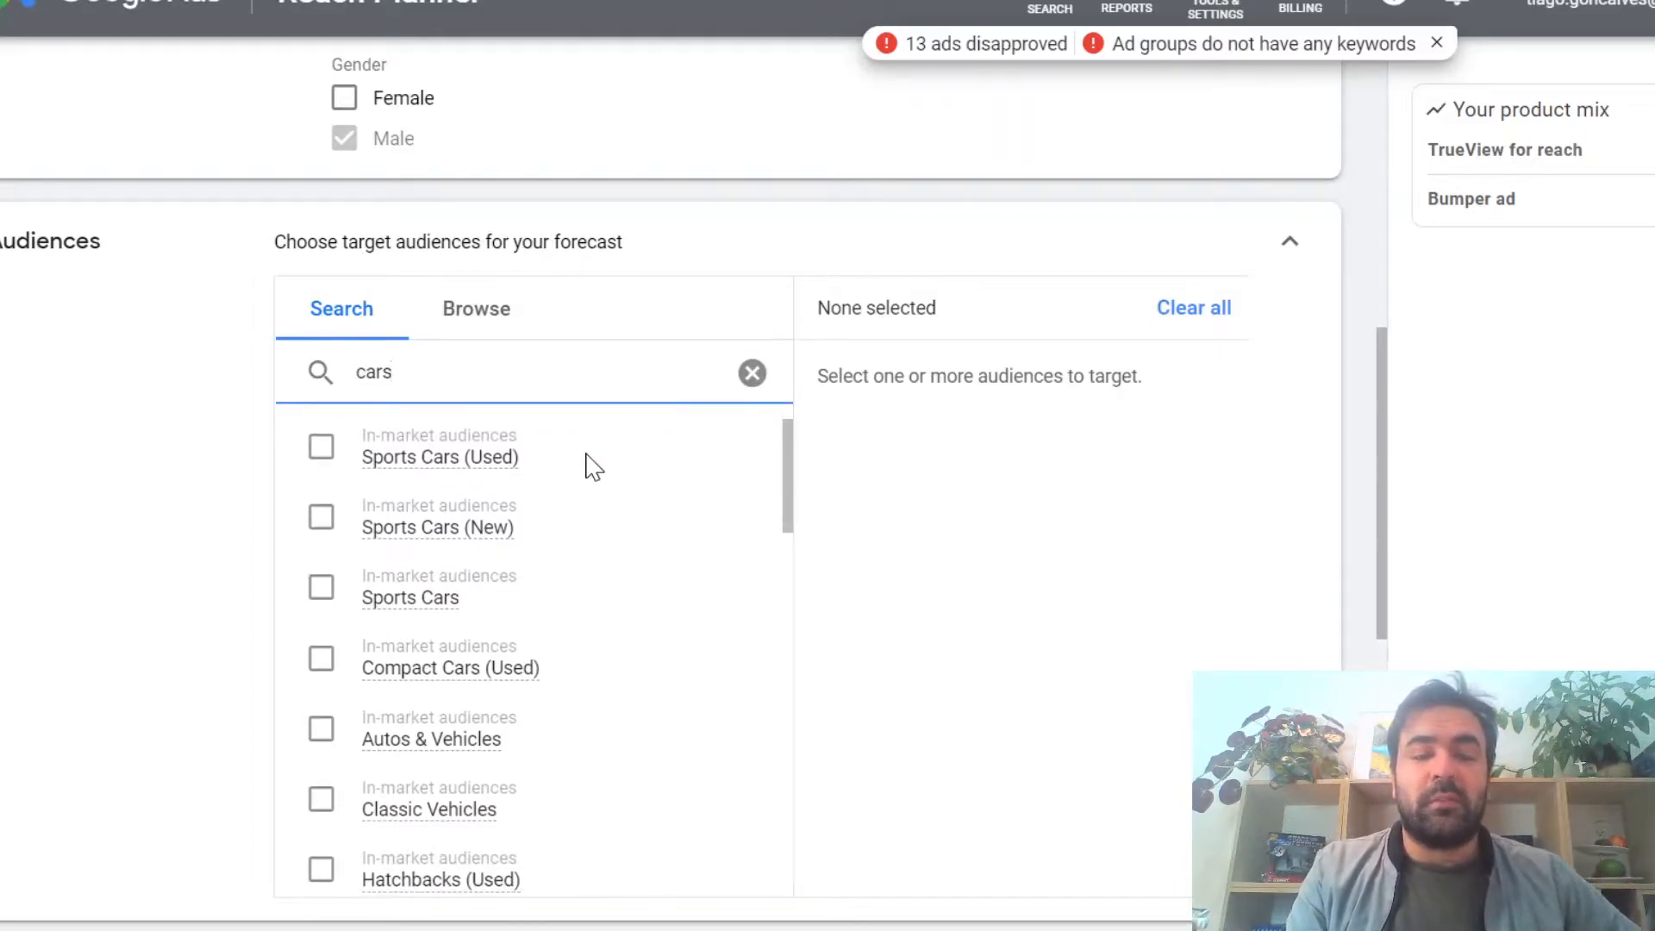
scroll(614, 529, down, 2)
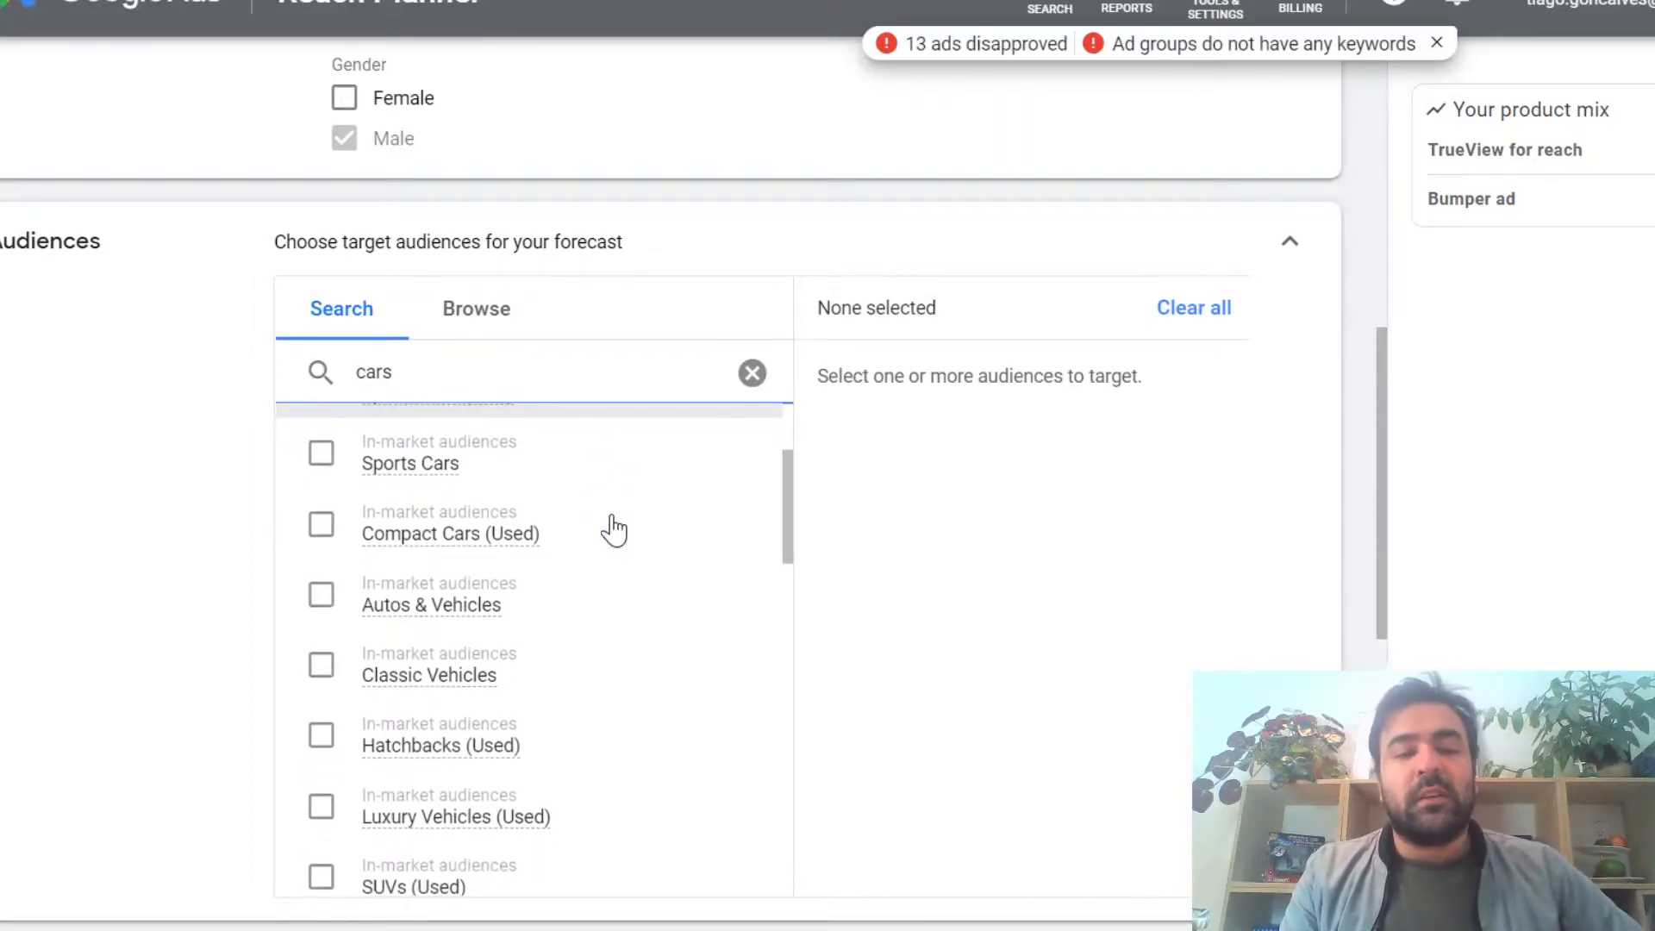
scroll(632, 591, down, 2)
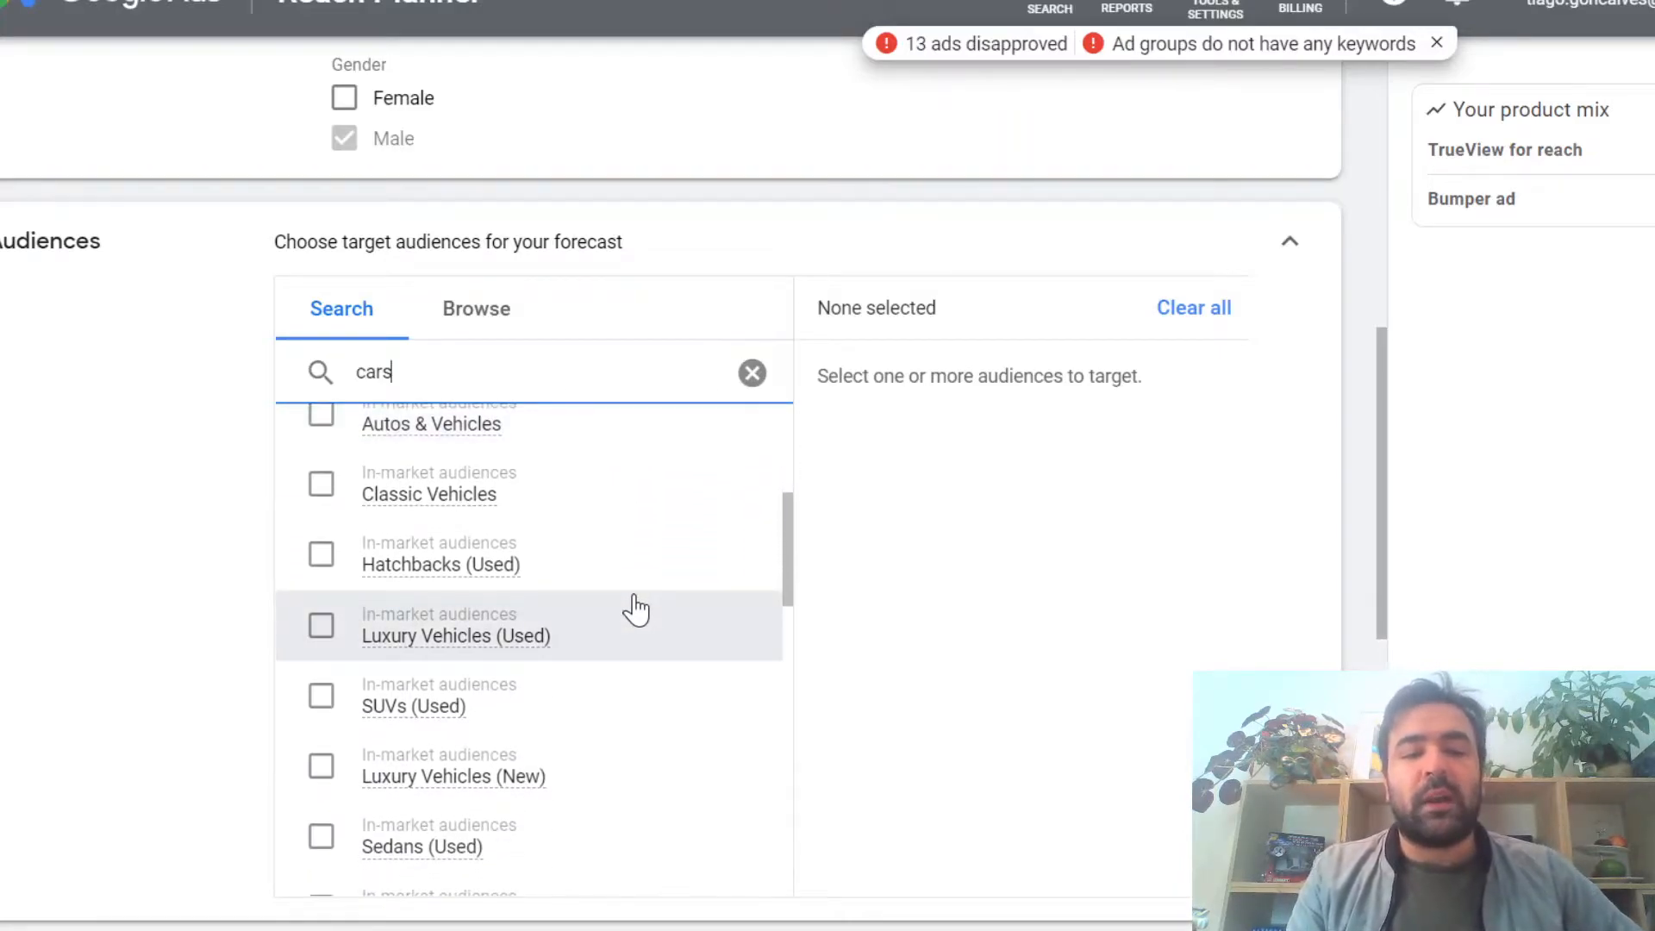
scroll(636, 610, down, 3)
scroll(636, 611, down, 1)
scroll(636, 611, down, 4)
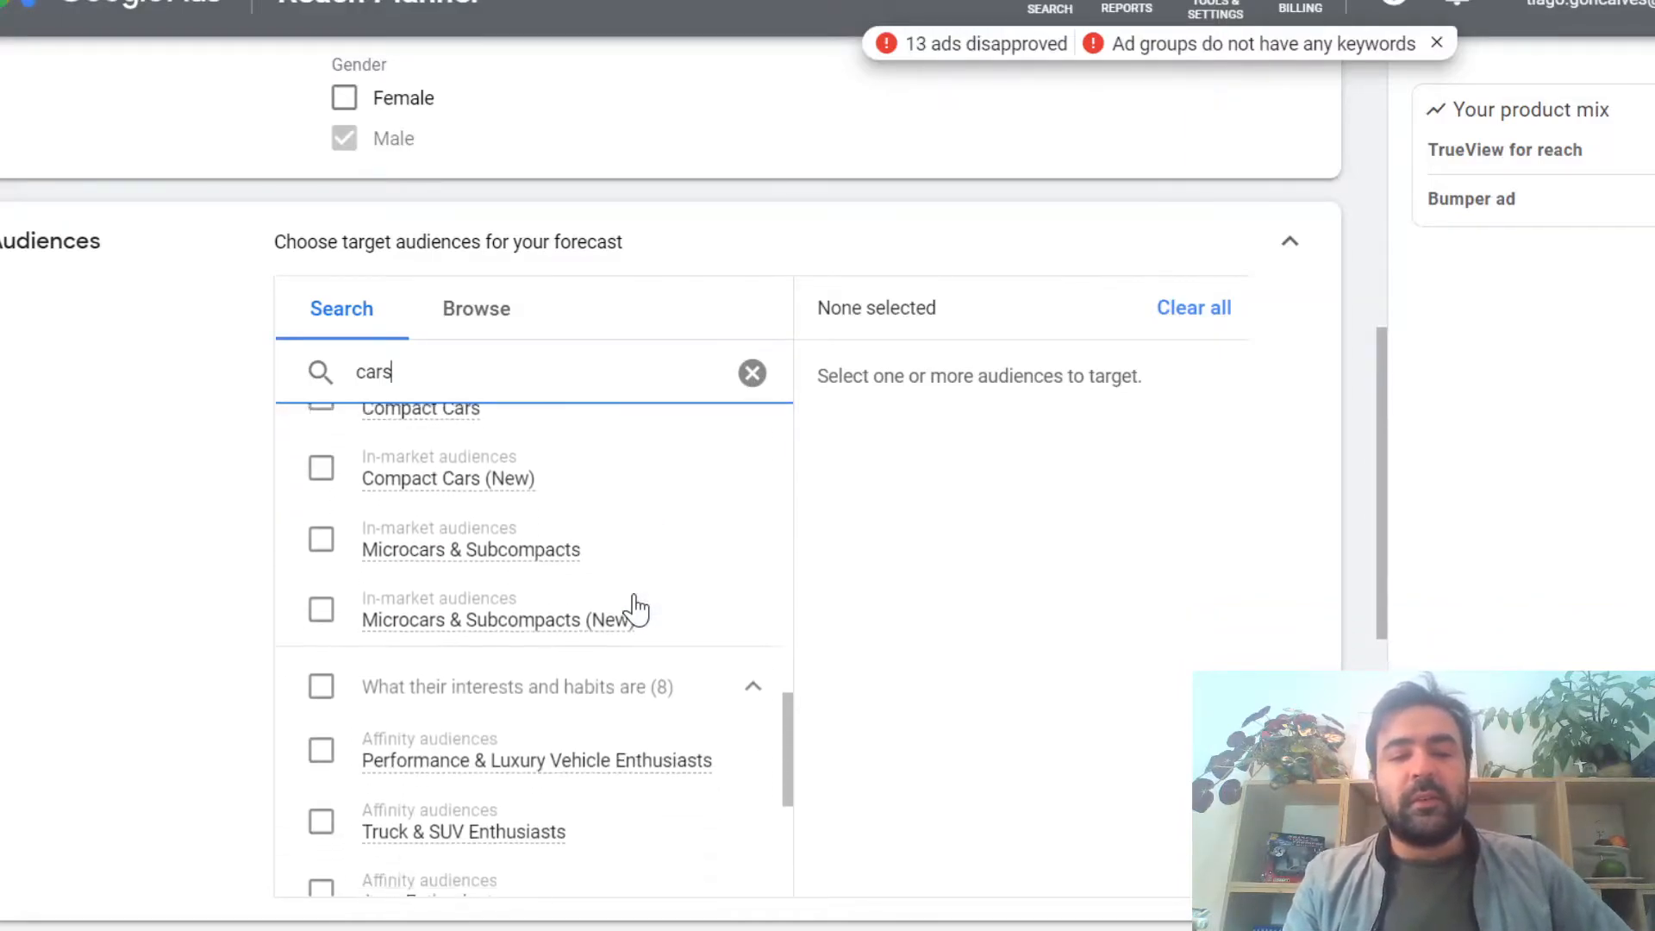
scroll(636, 608, down, 1)
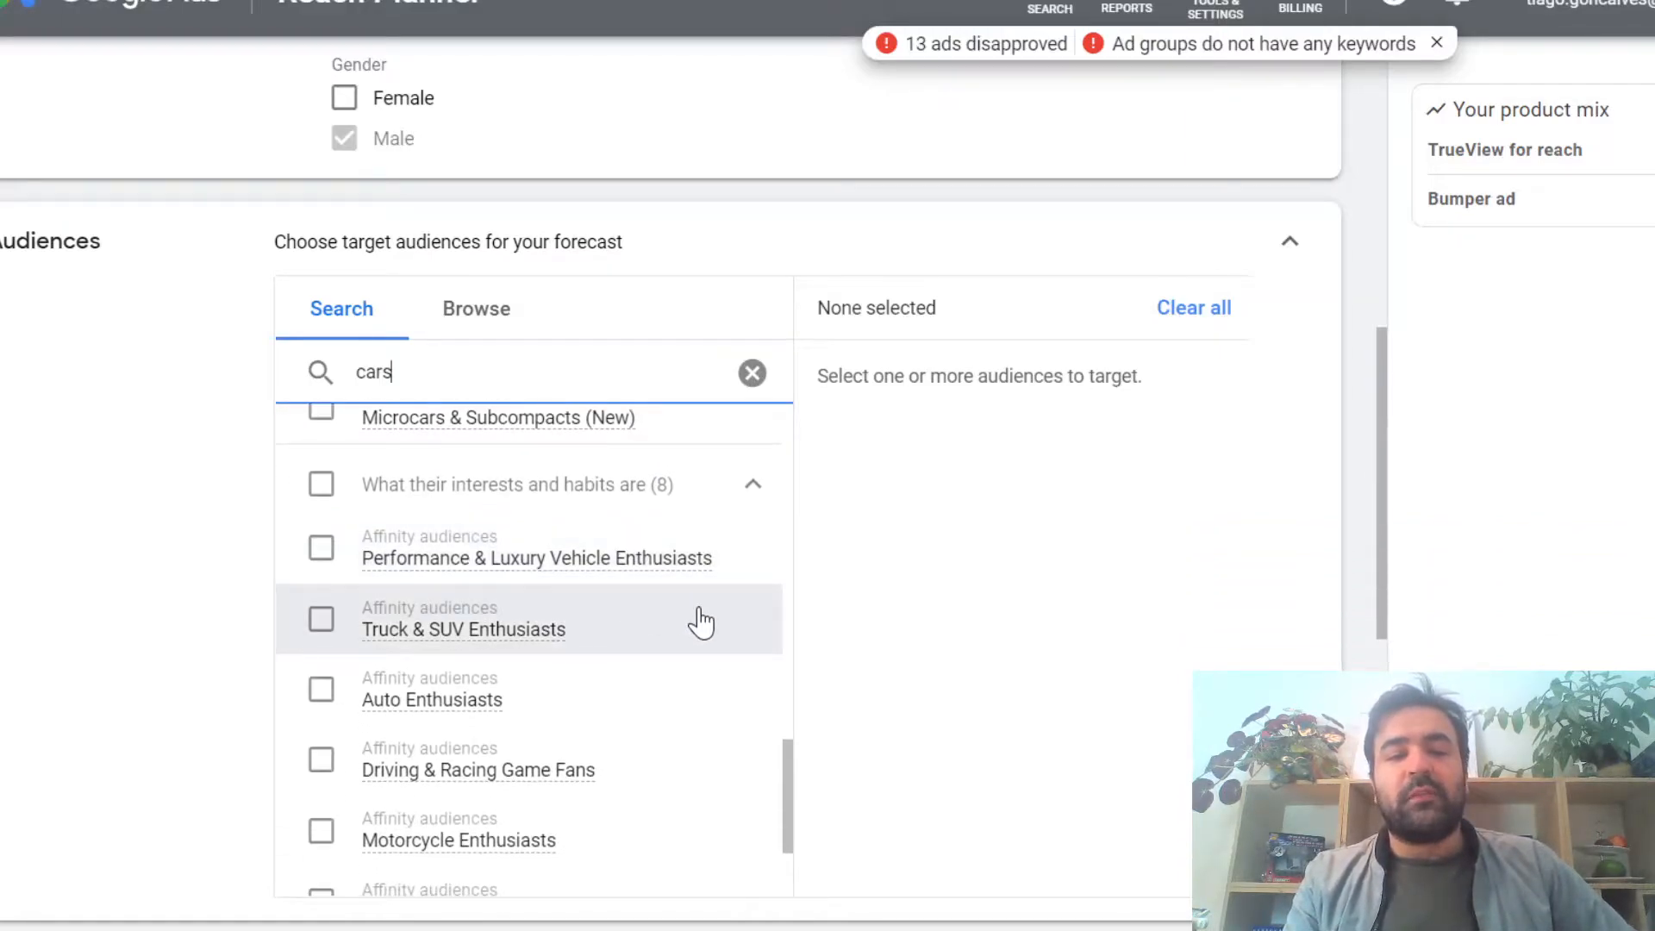
mouse_move(702, 573)
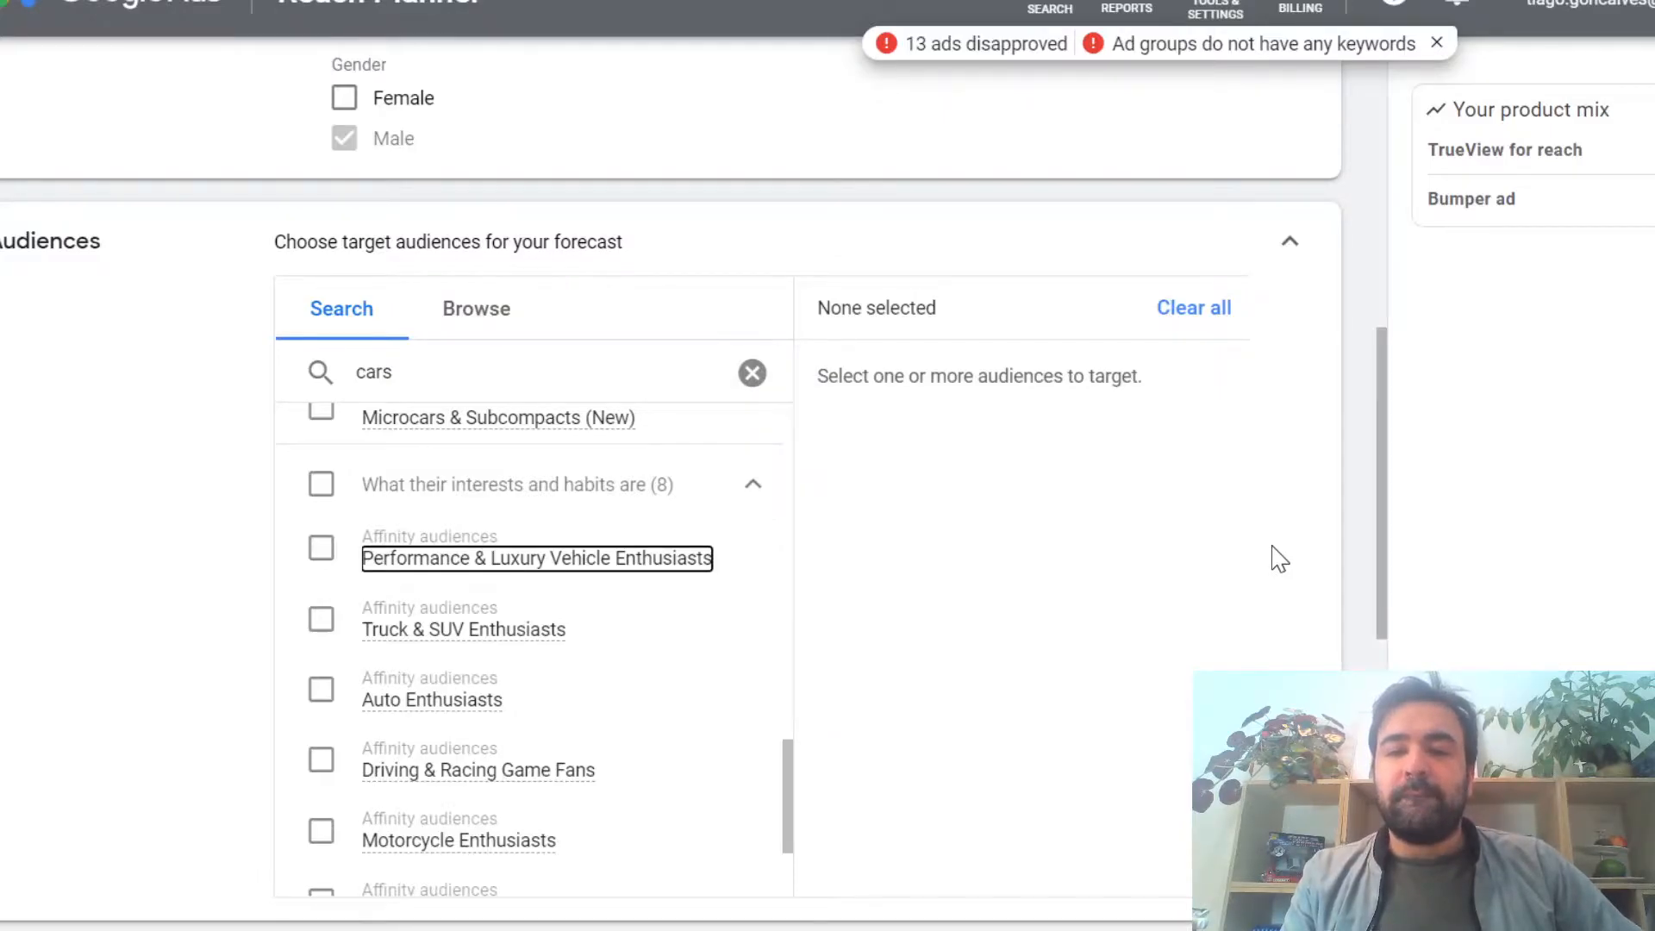
scroll(525, 545, up, 10)
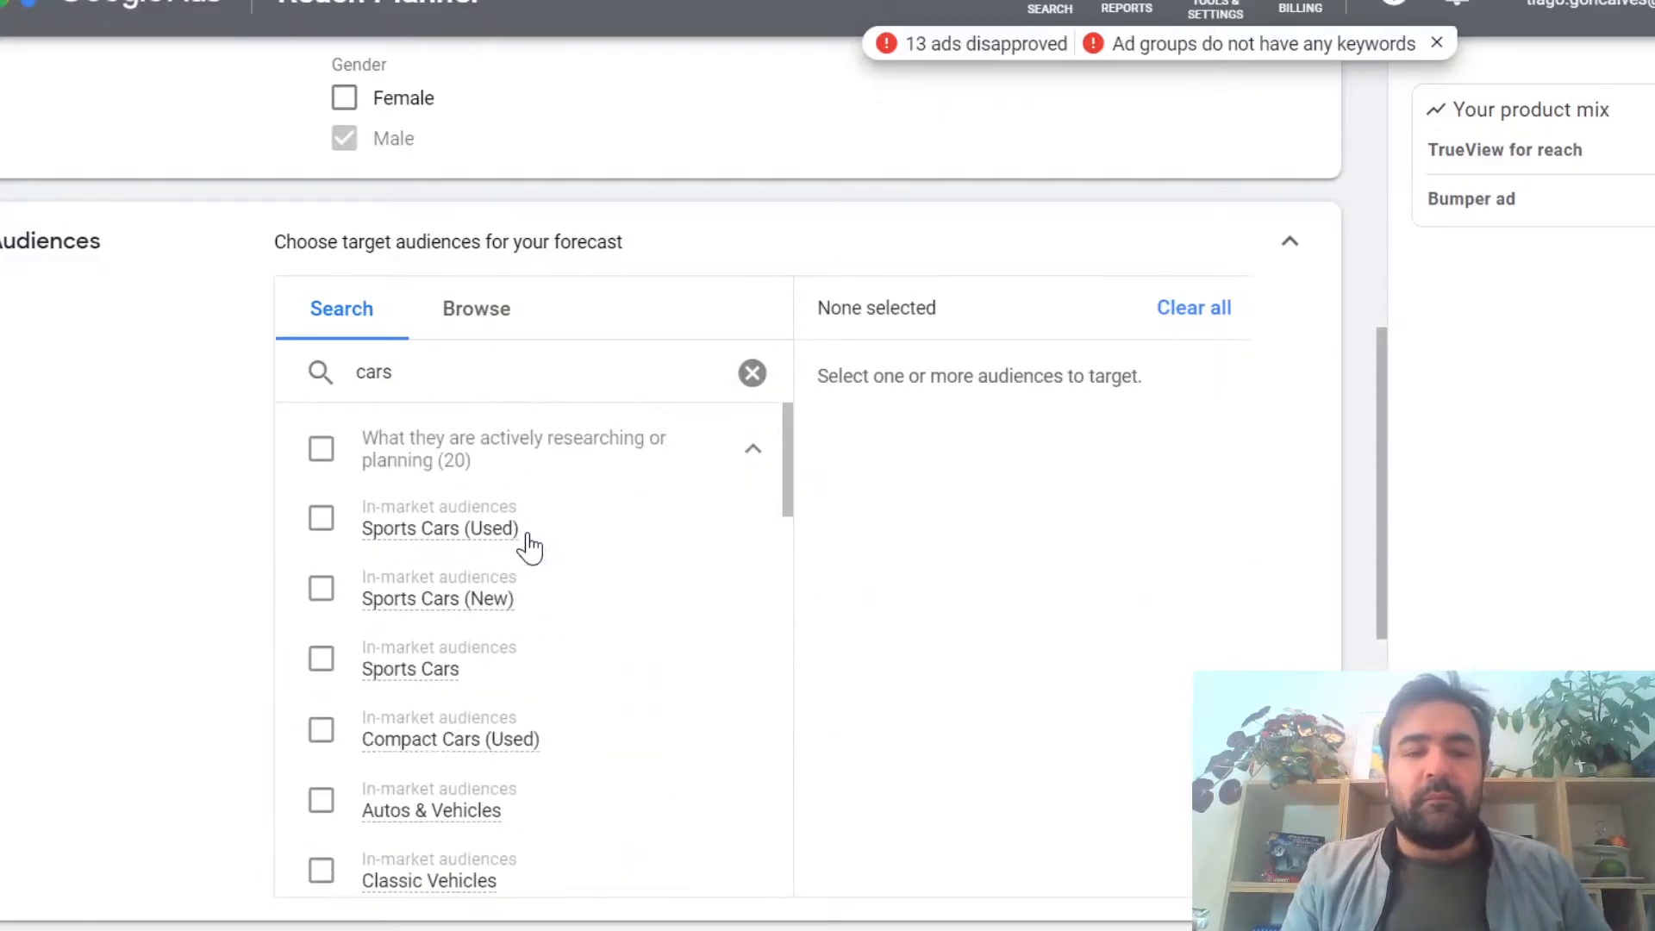
click(322, 449)
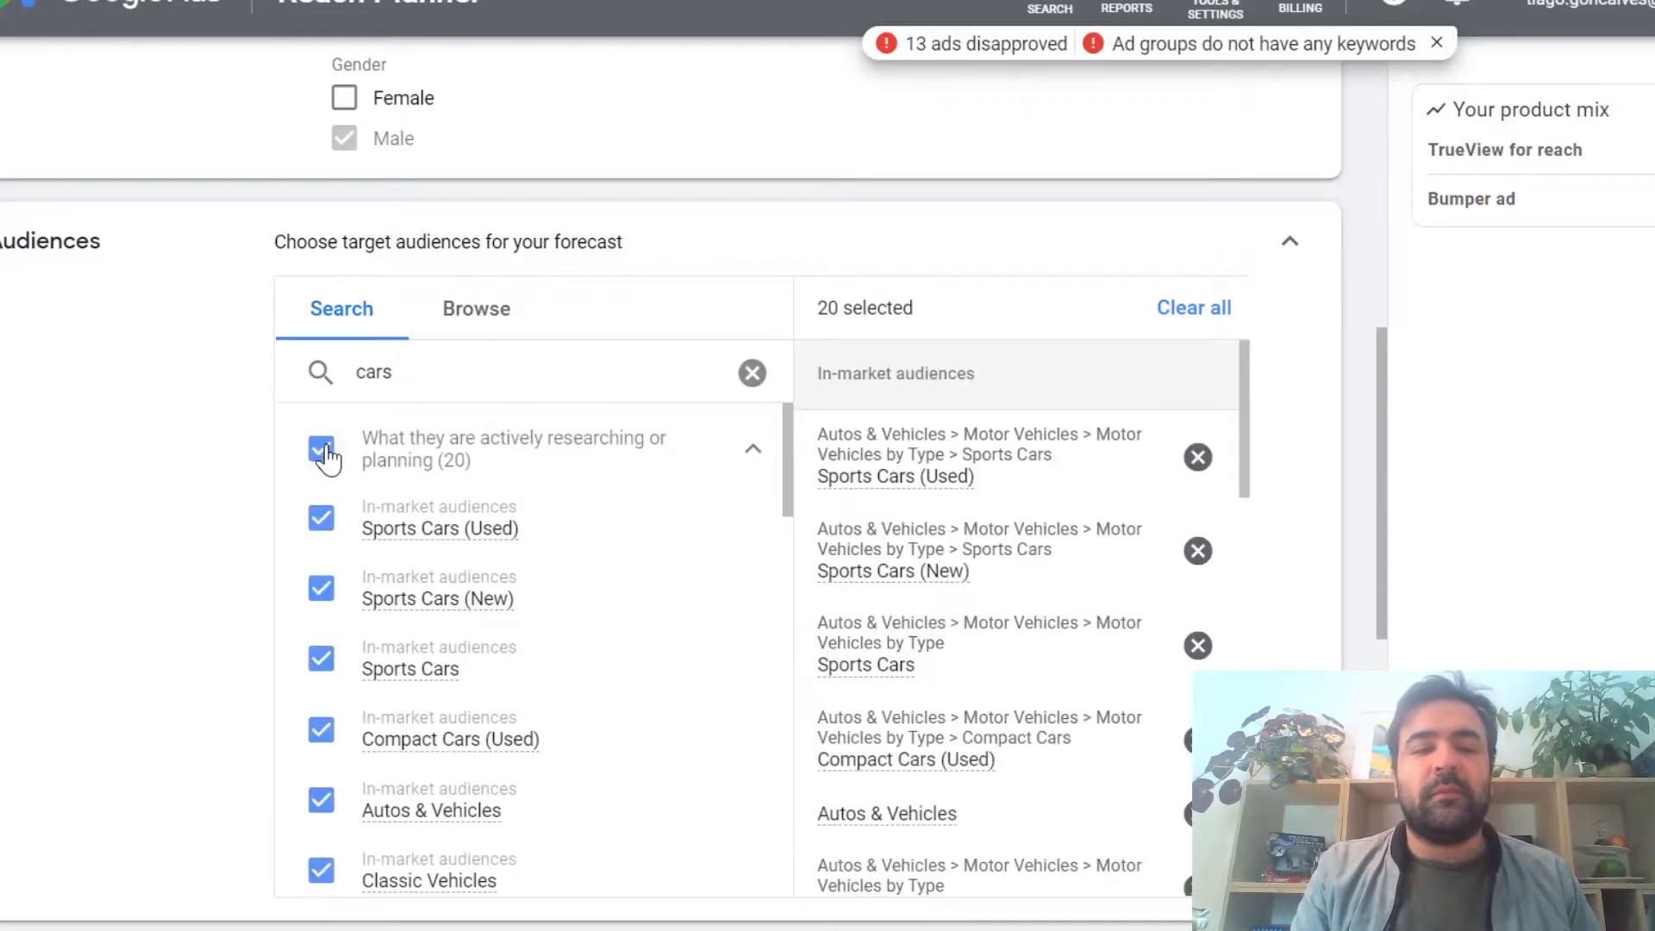
Step: Browse to the custom audiences category and start a new custom audience
click(490, 335)
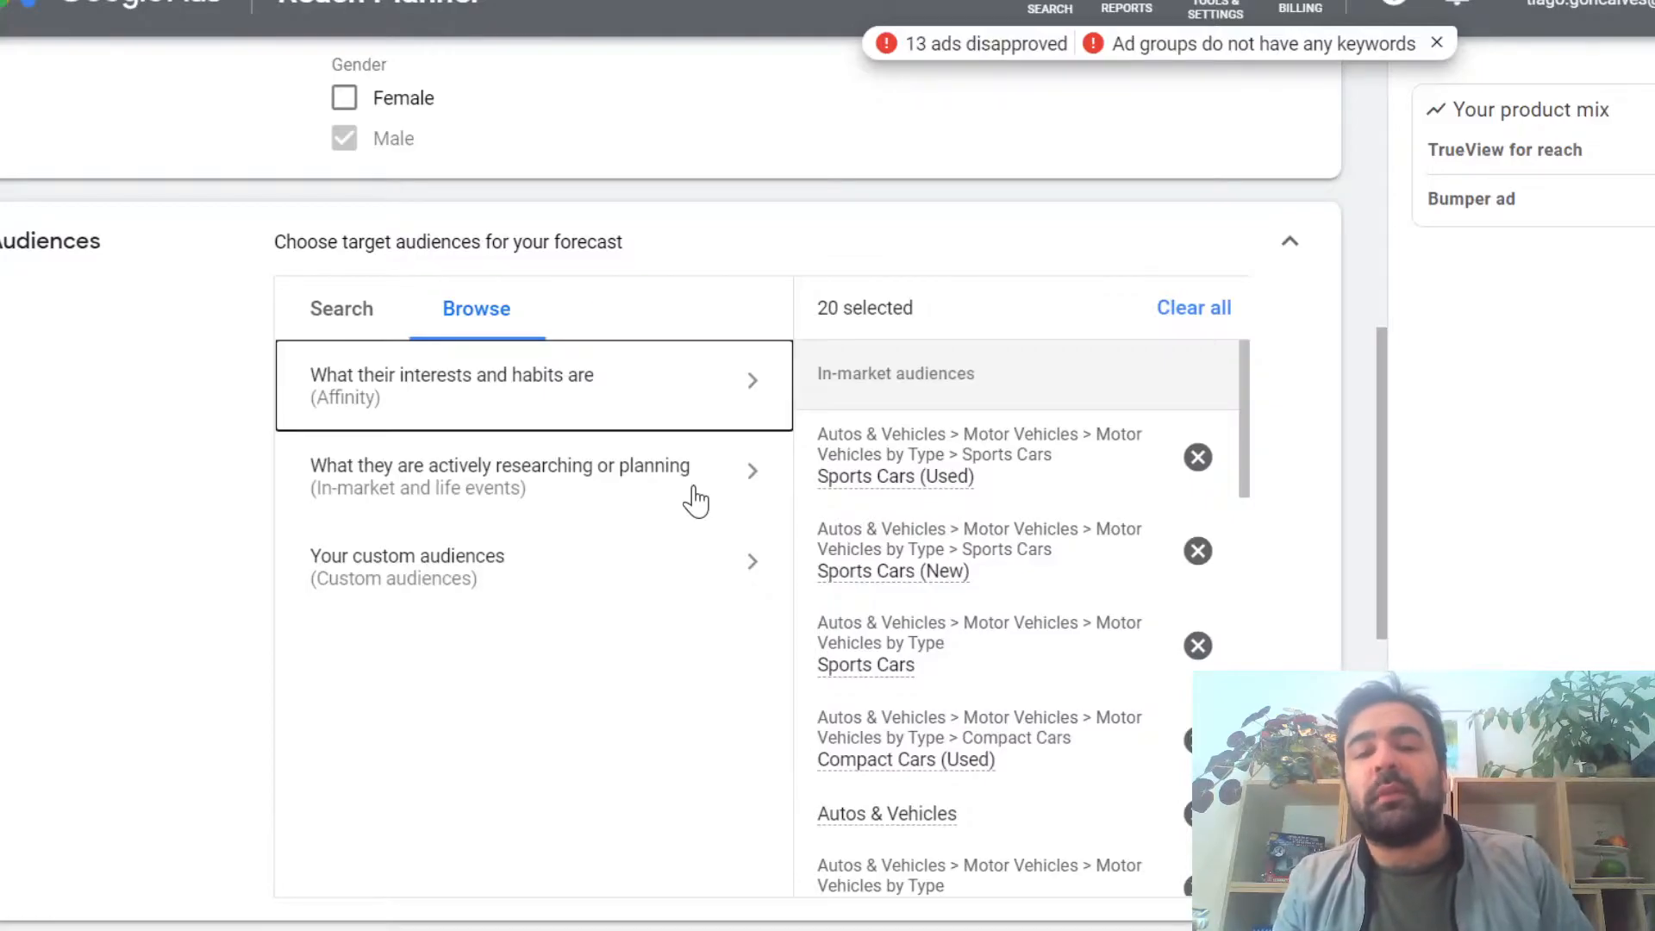
scroll(694, 500, down, 1)
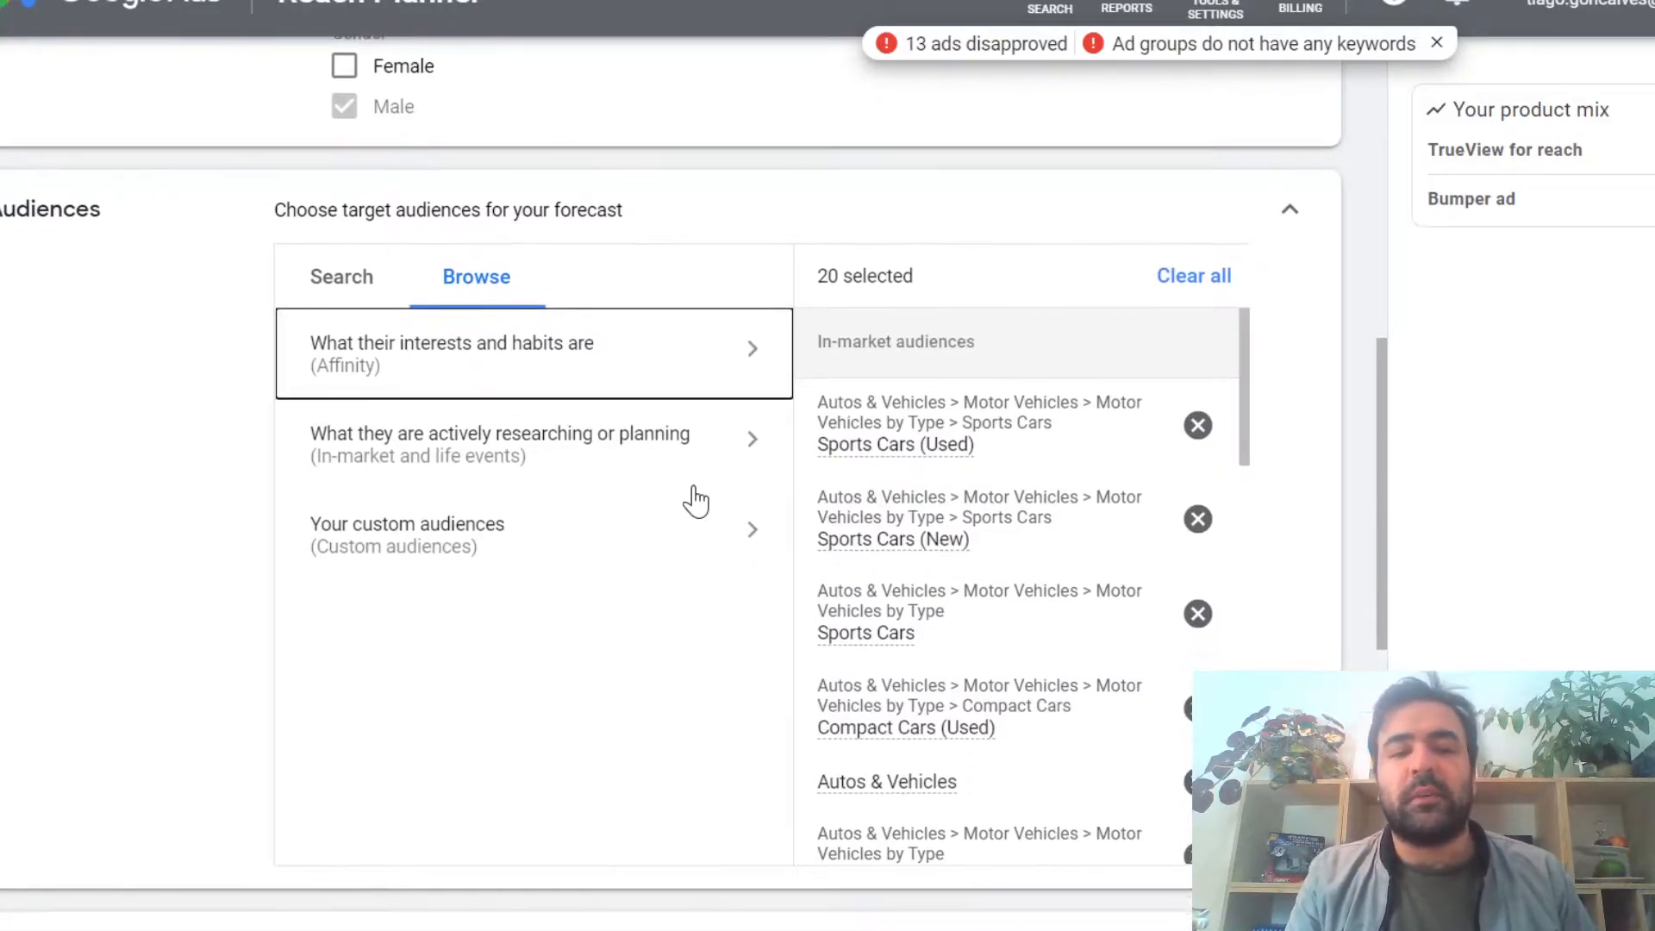
click(690, 549)
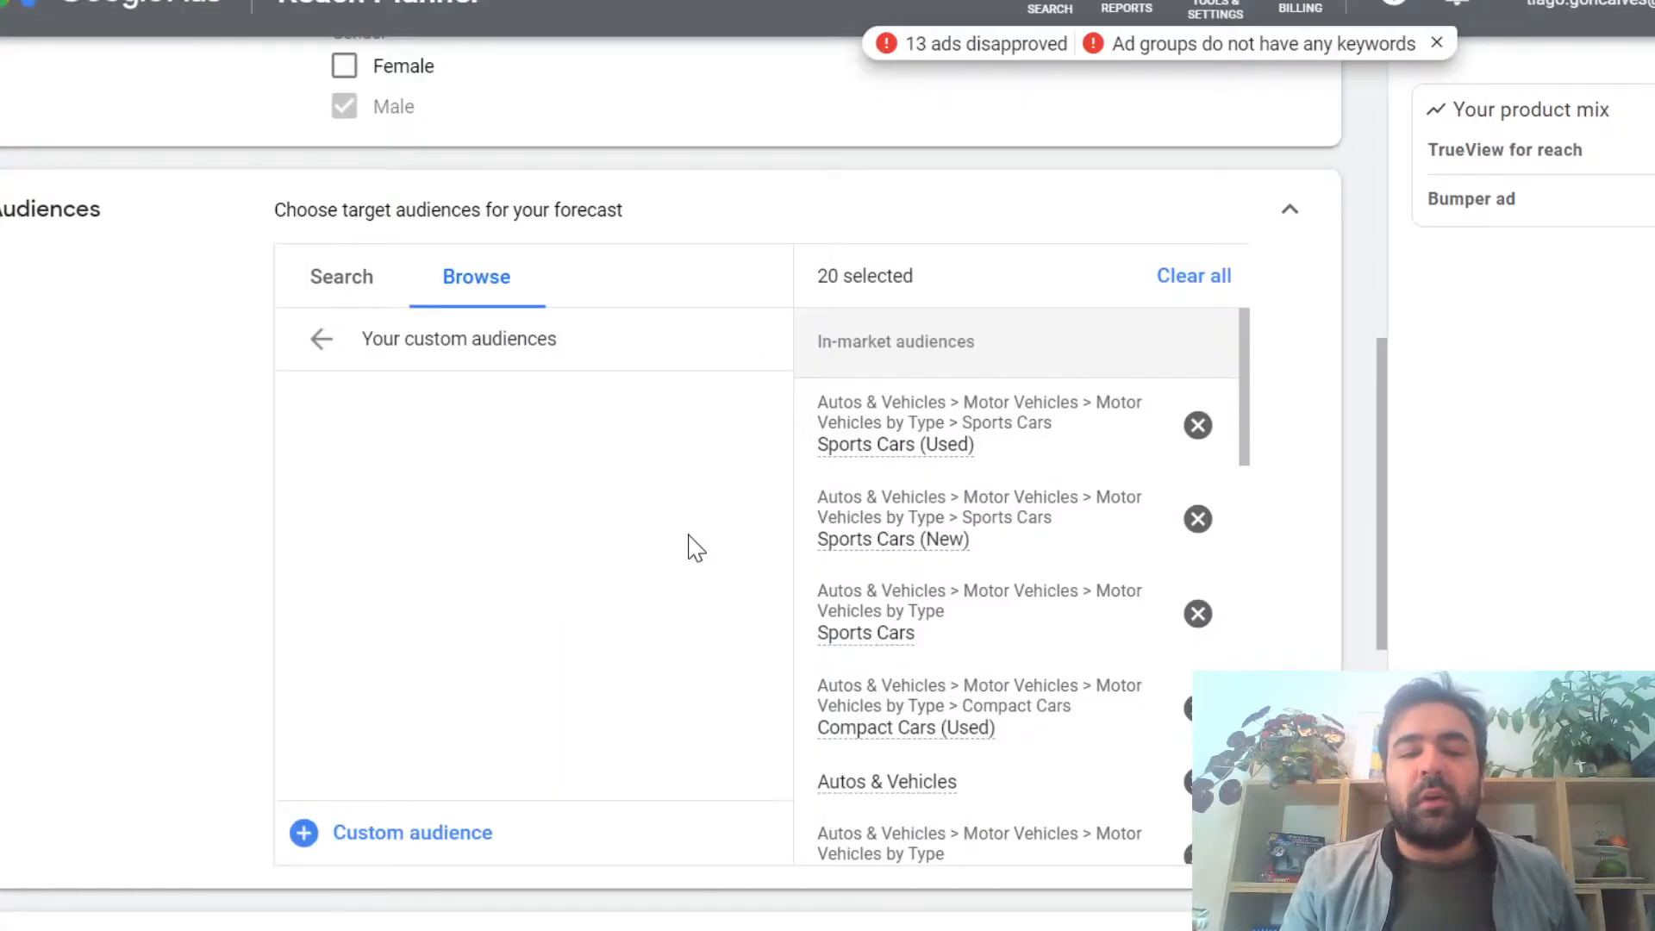
click(450, 836)
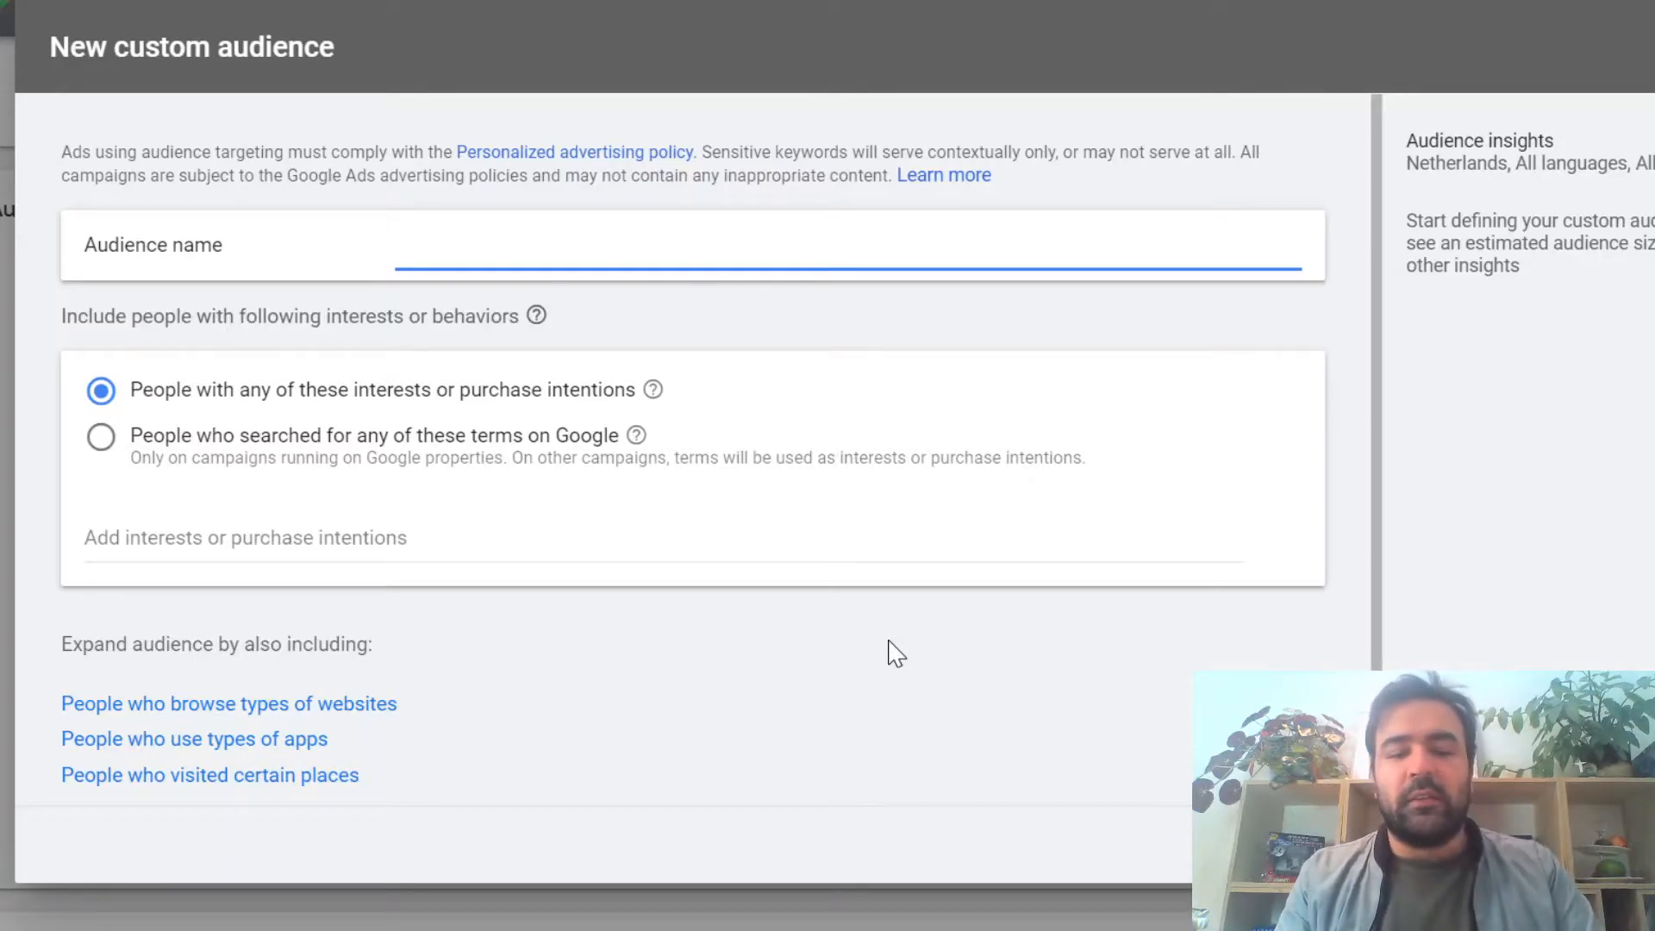
scroll(893, 654, down, 1)
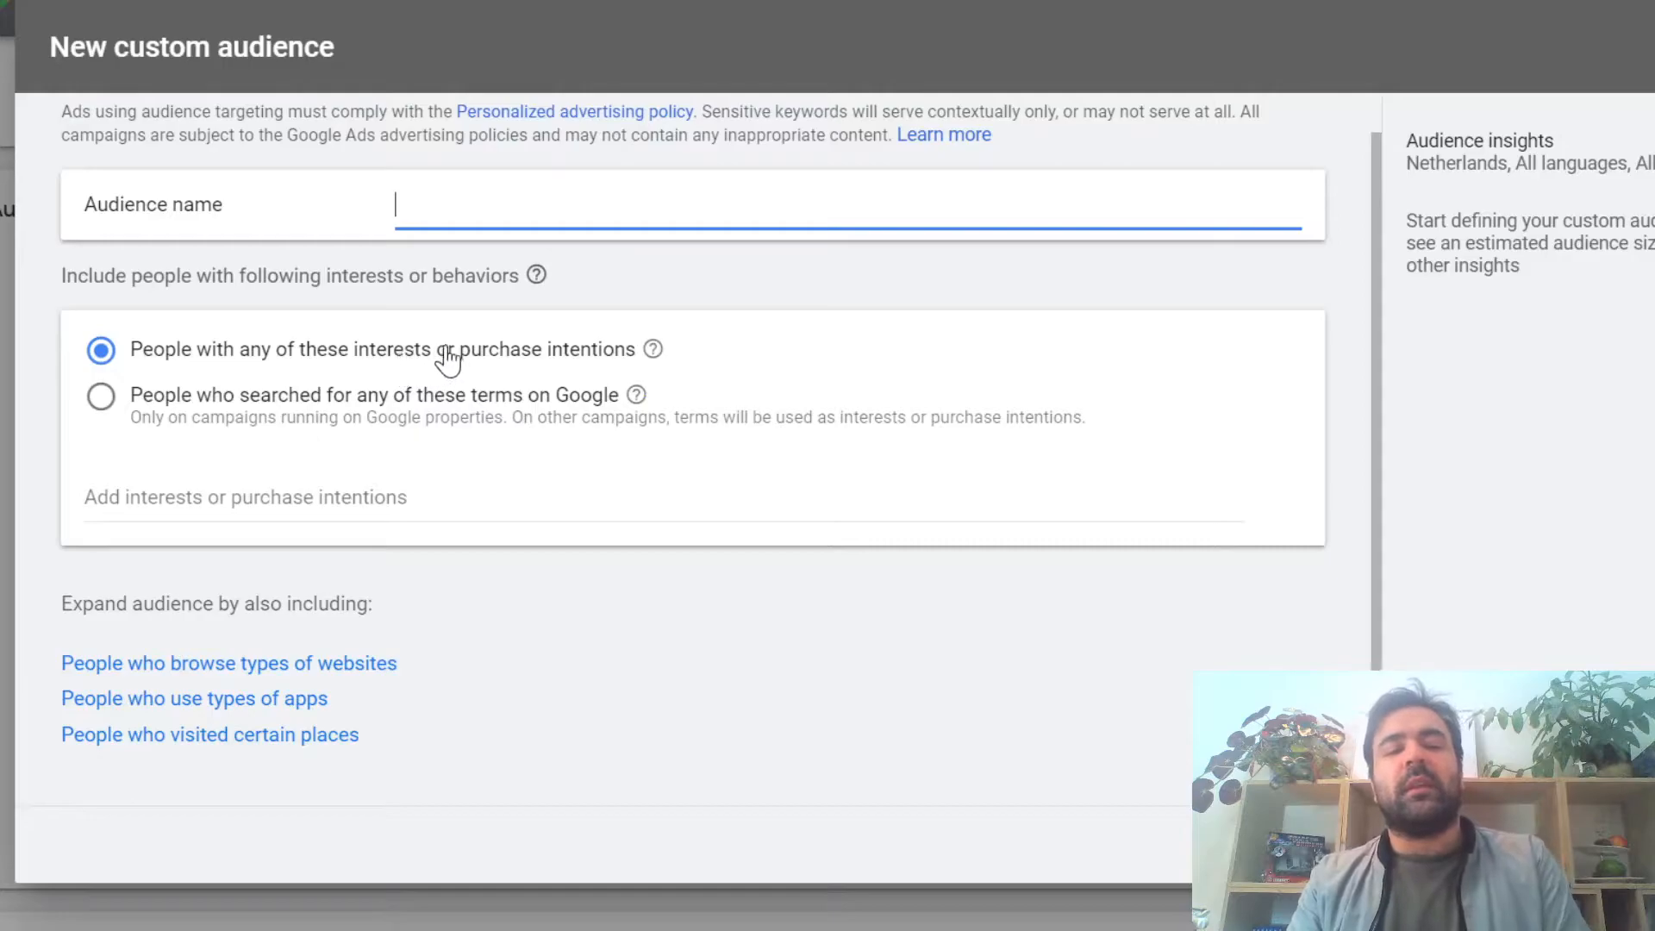
mouse_move(653, 355)
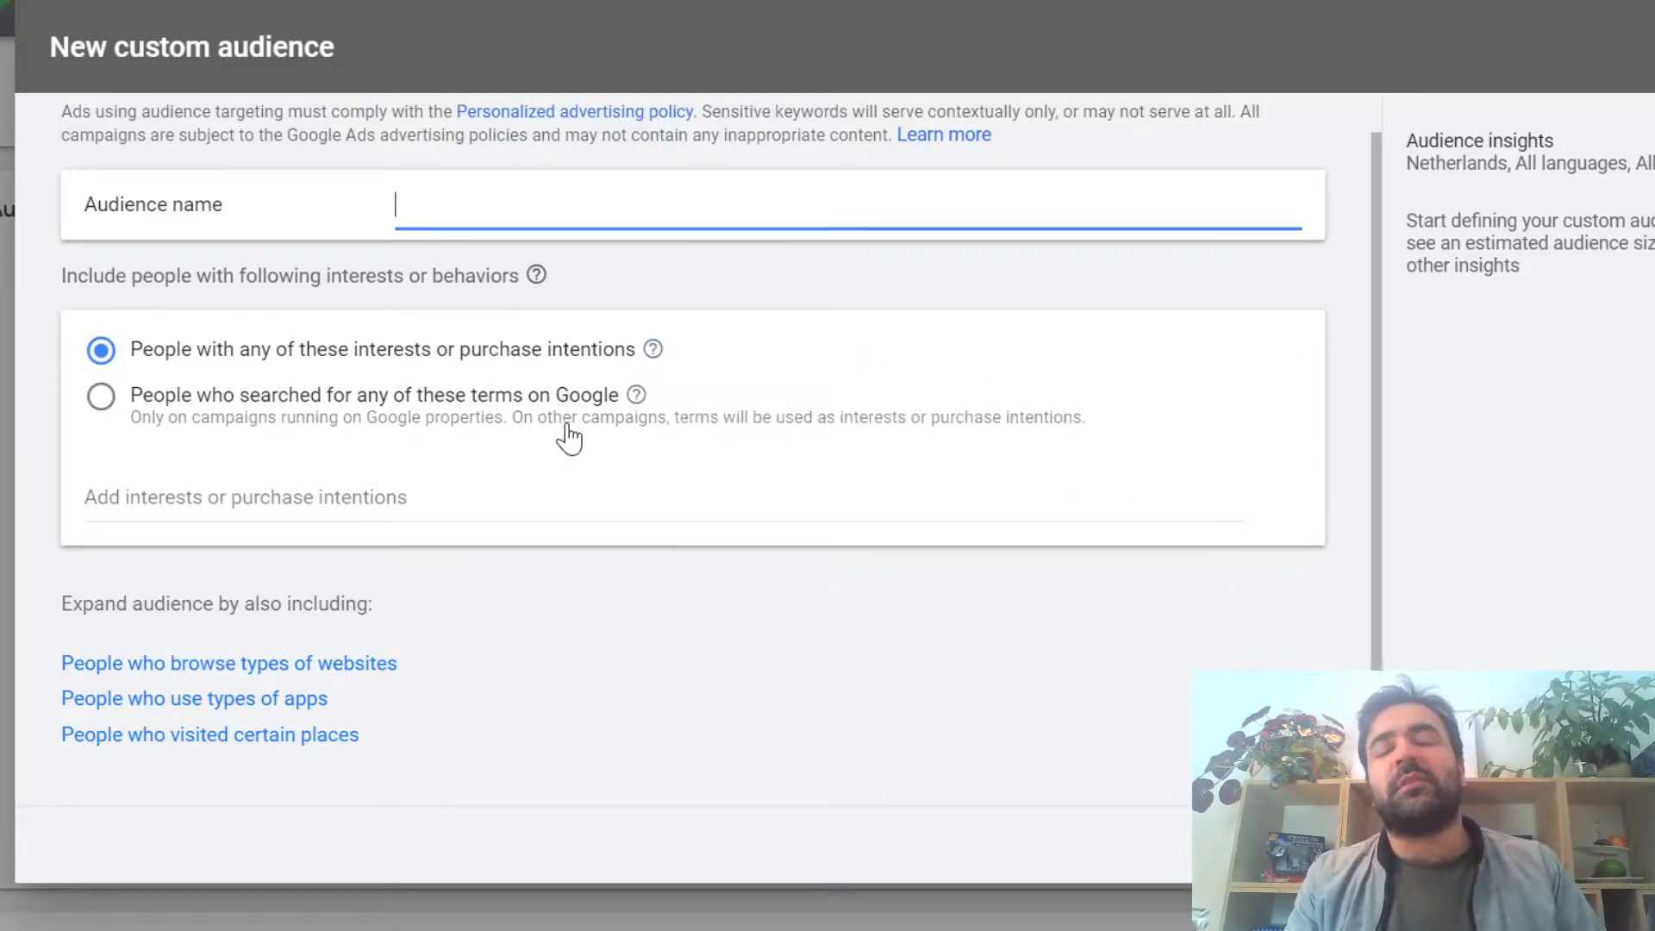
Step: Target people who searched for certain terms on Google, look up "car navigation" and add the suggested term "gps navigation"
click(112, 402)
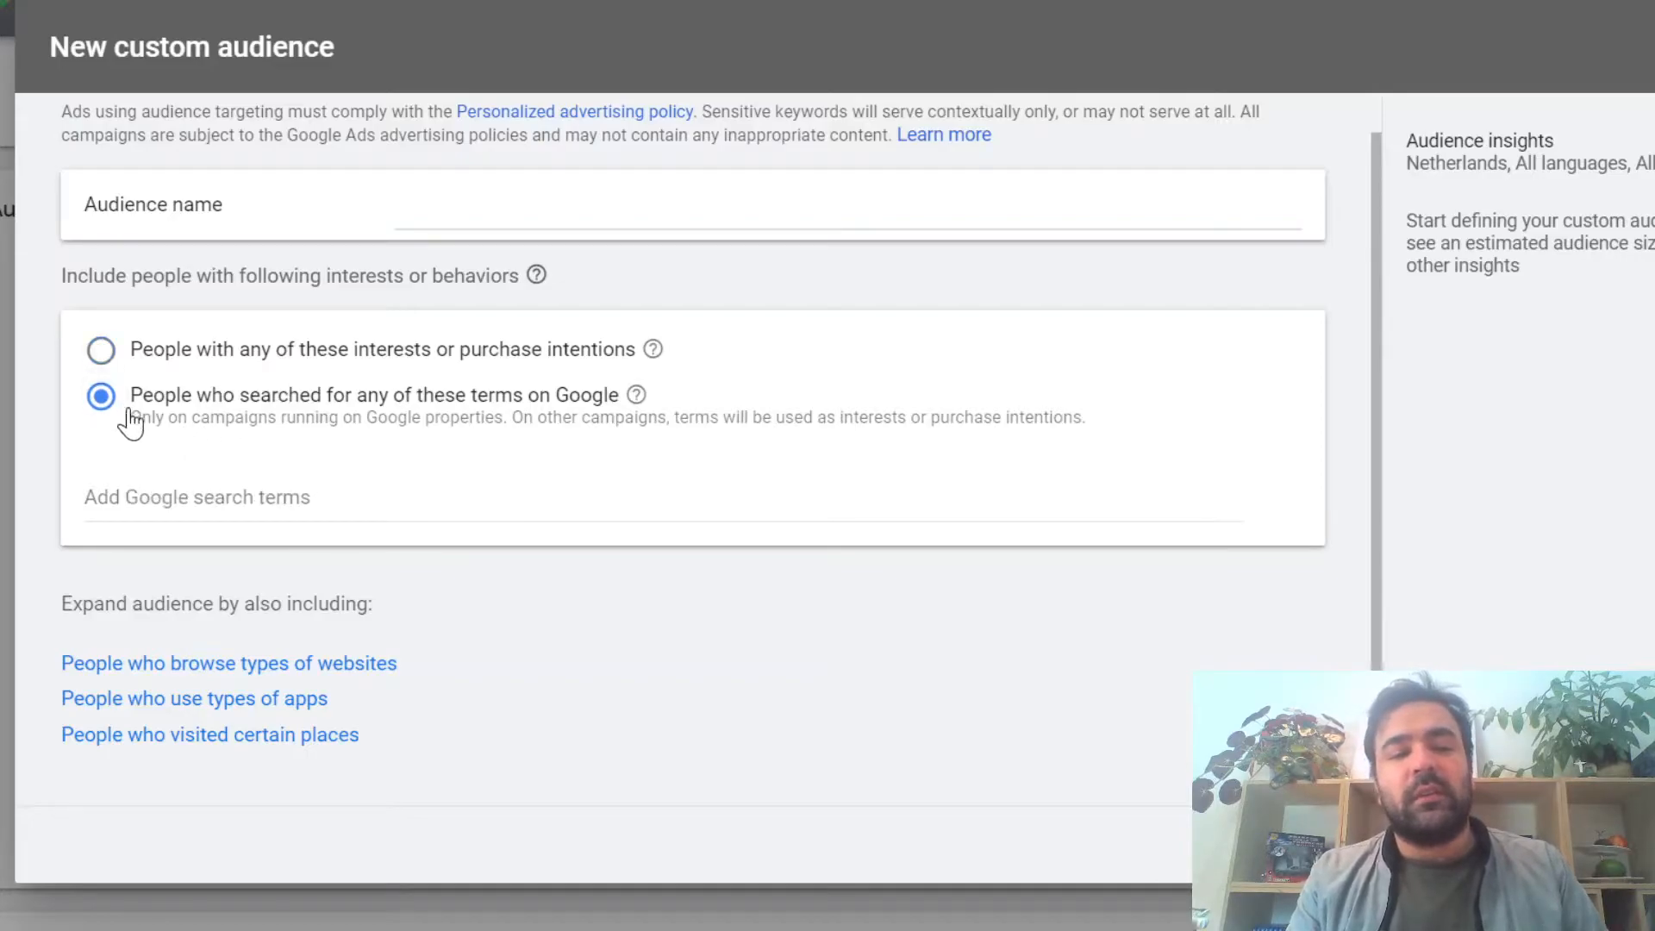
click(198, 498)
text(car n)
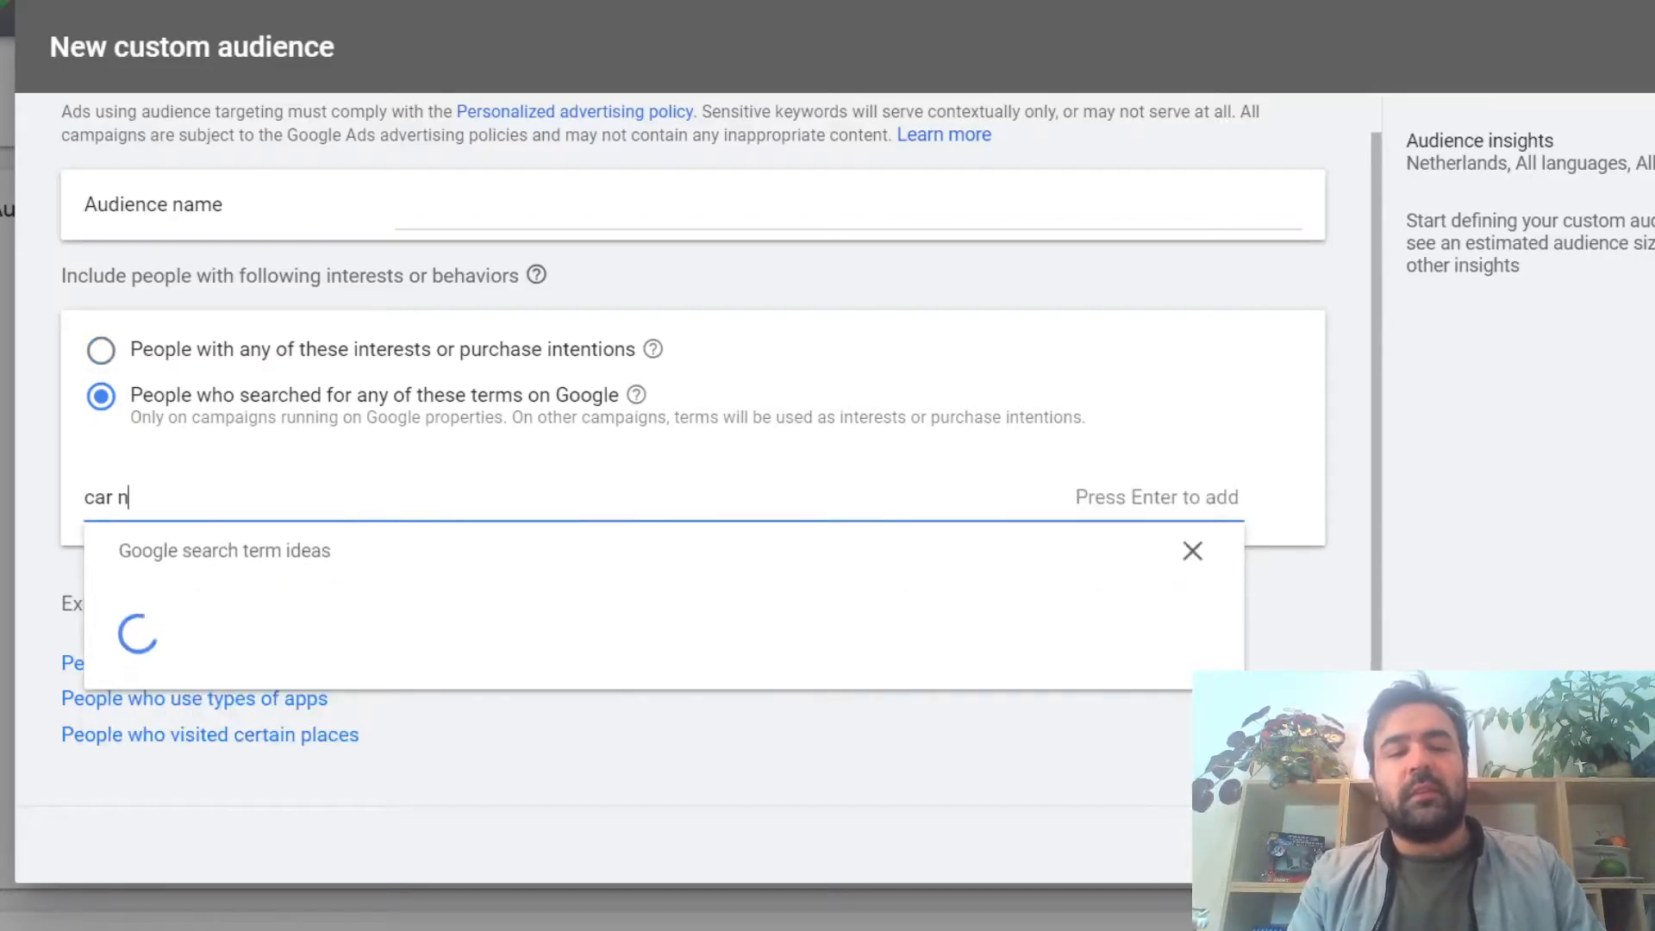
text(avigation)
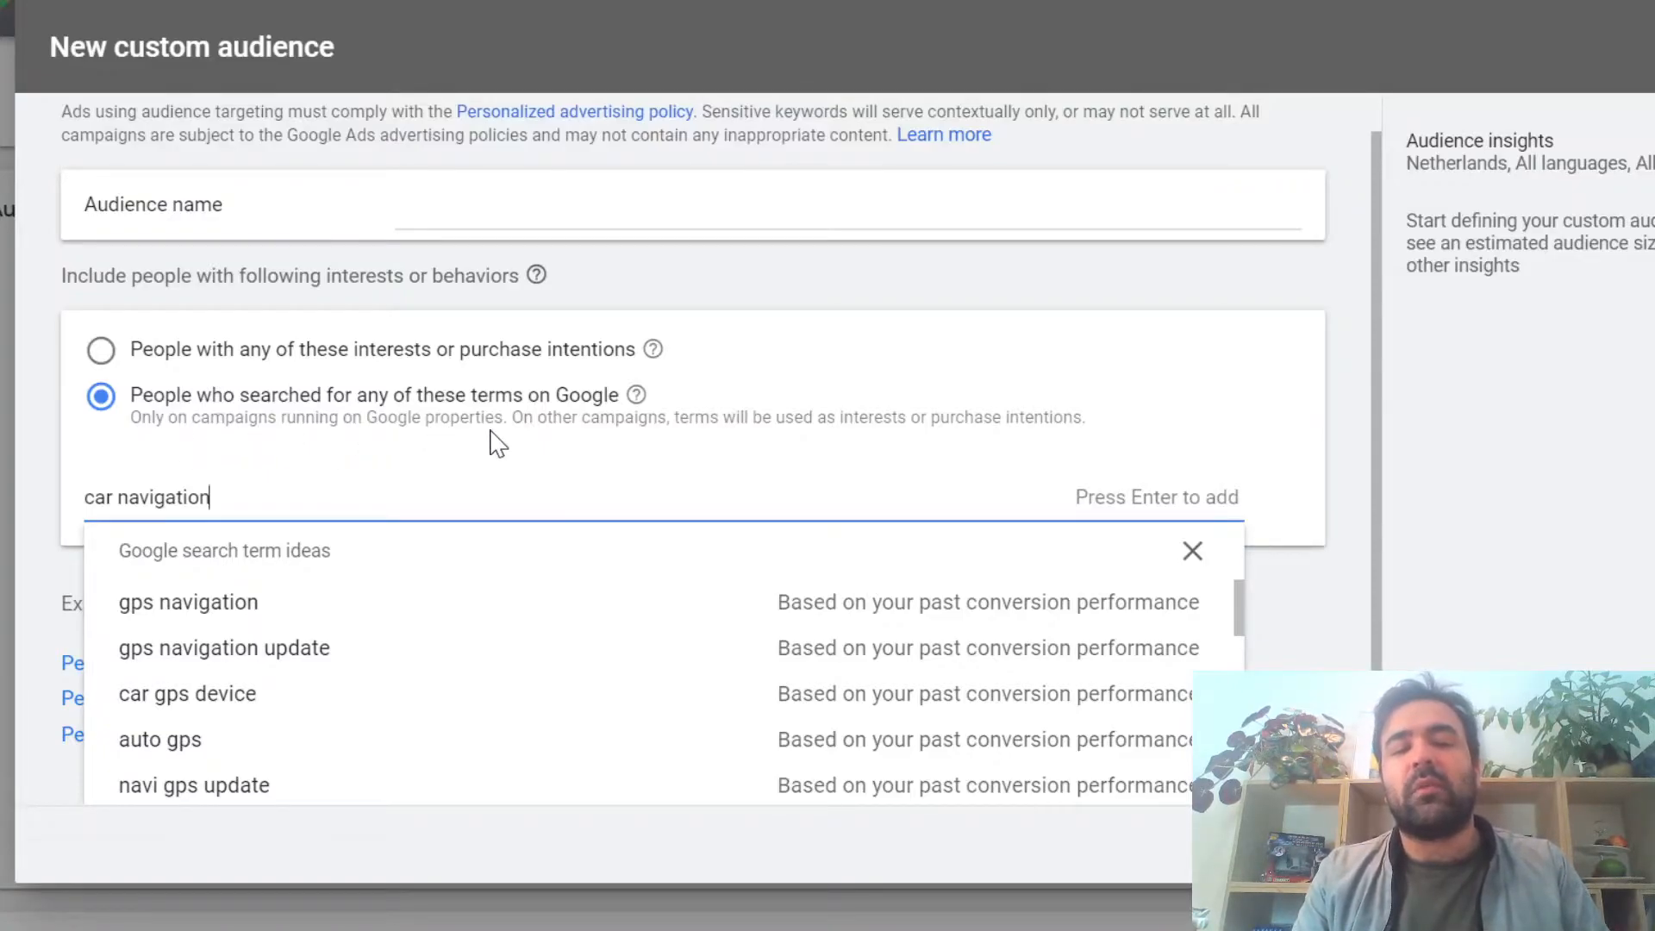
click(248, 606)
click(1192, 608)
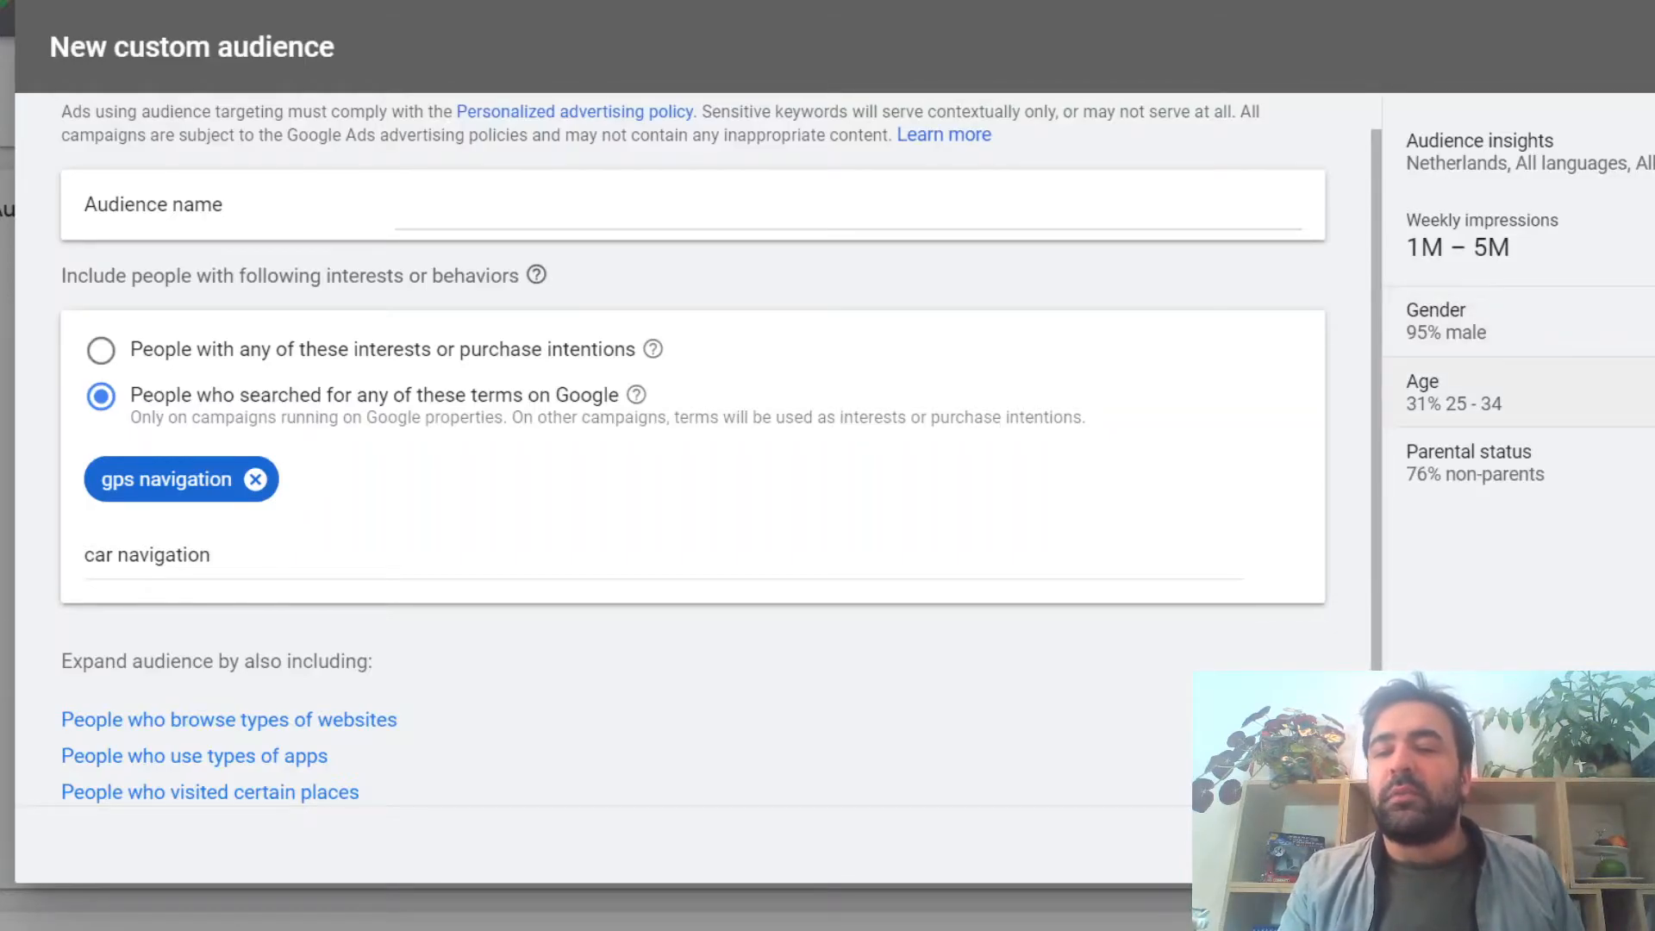
Step: Examine the custom audience's age, gender and parental status breakdowns in the audience insights
click(1638, 392)
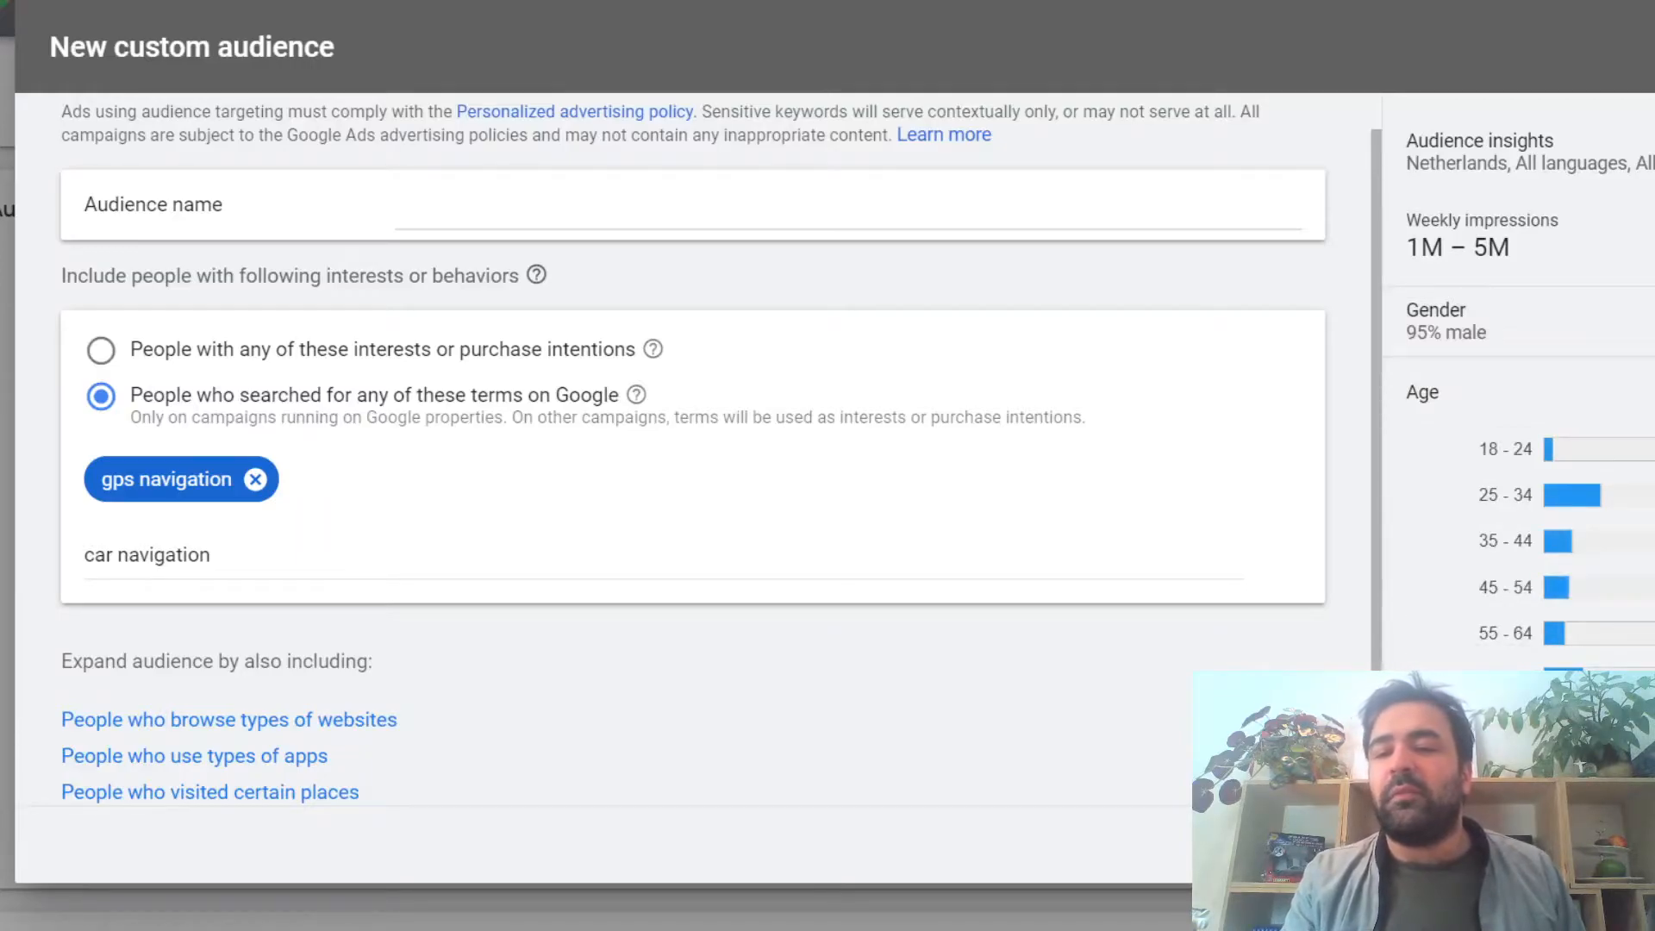
click(1638, 392)
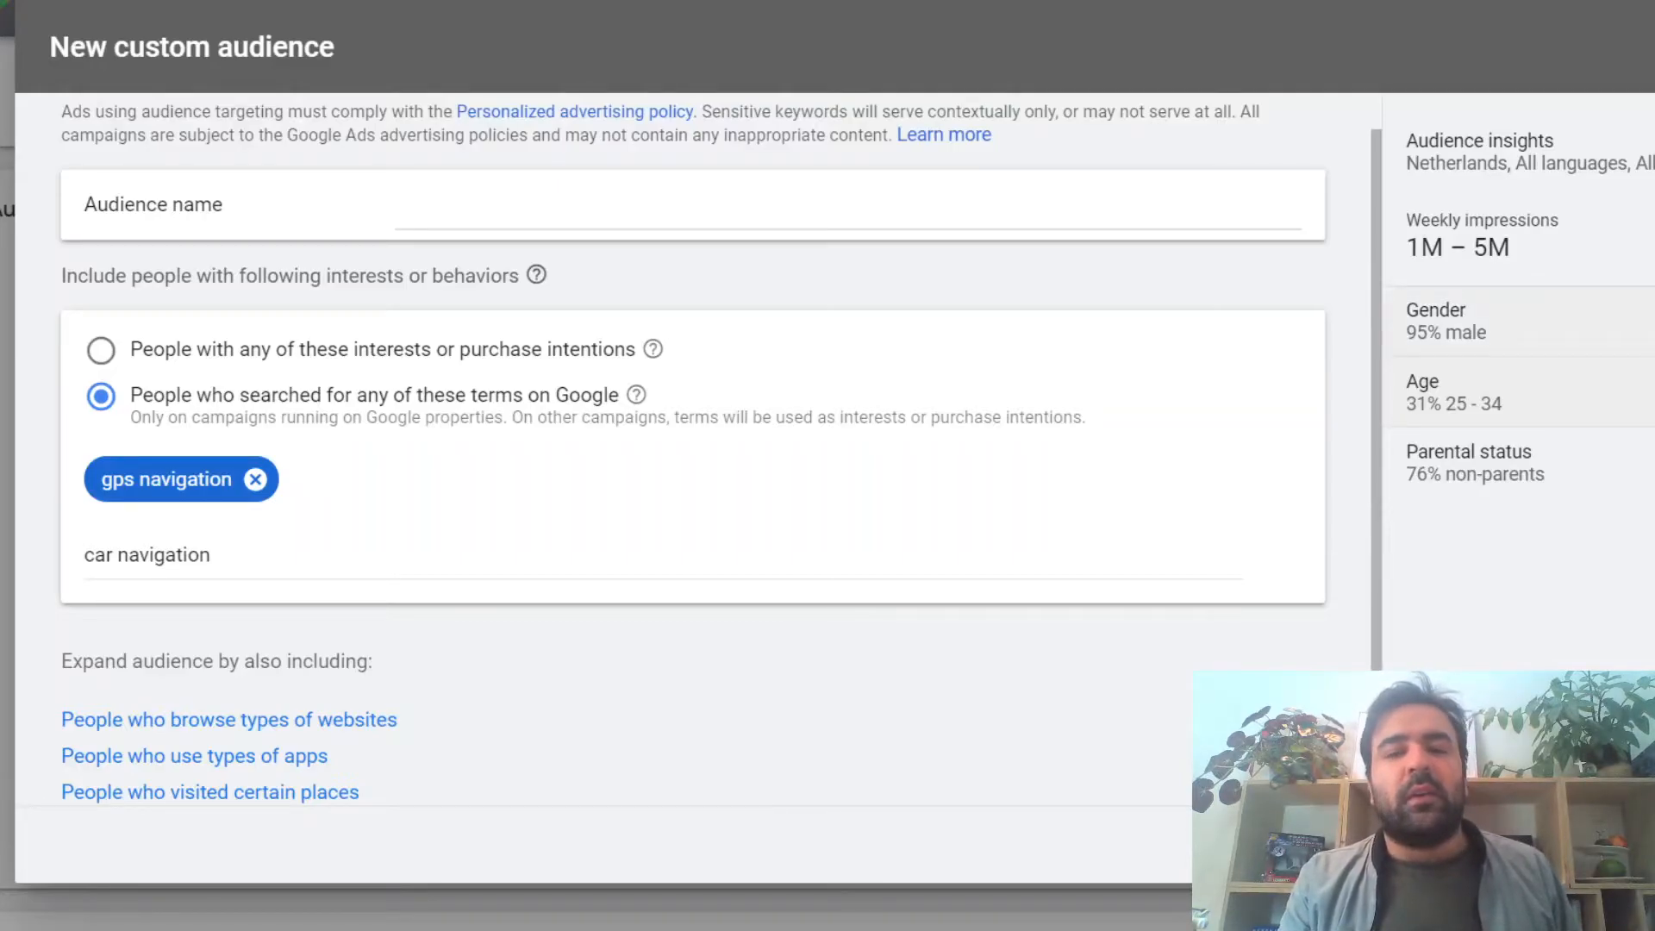
click(1638, 322)
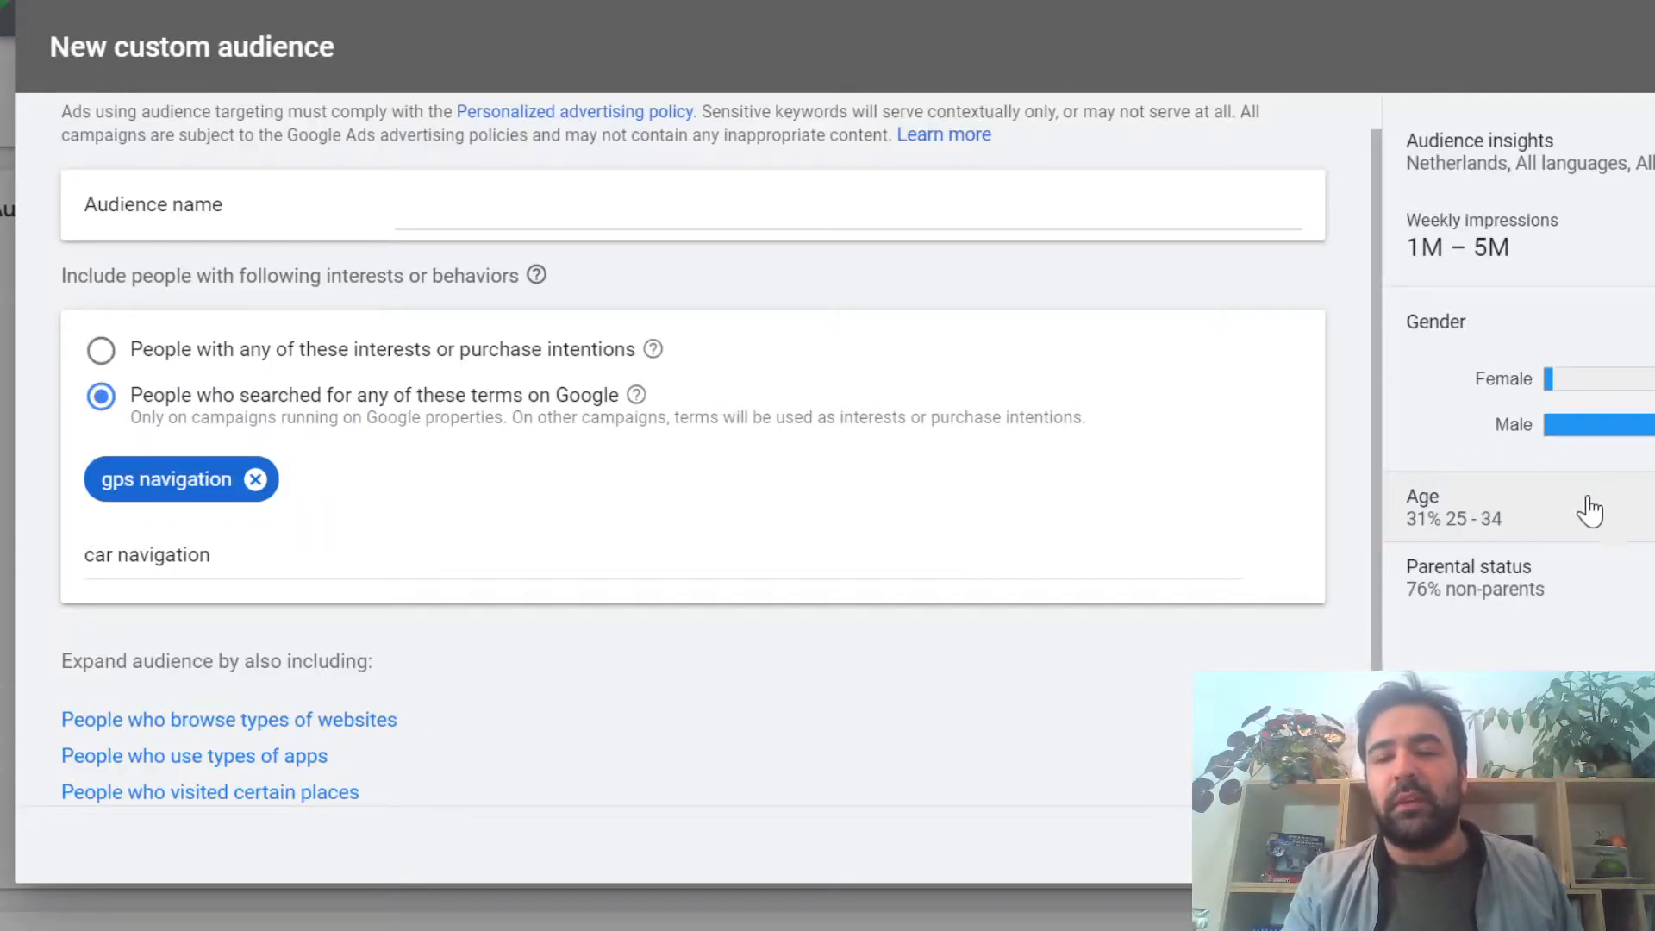
click(1597, 592)
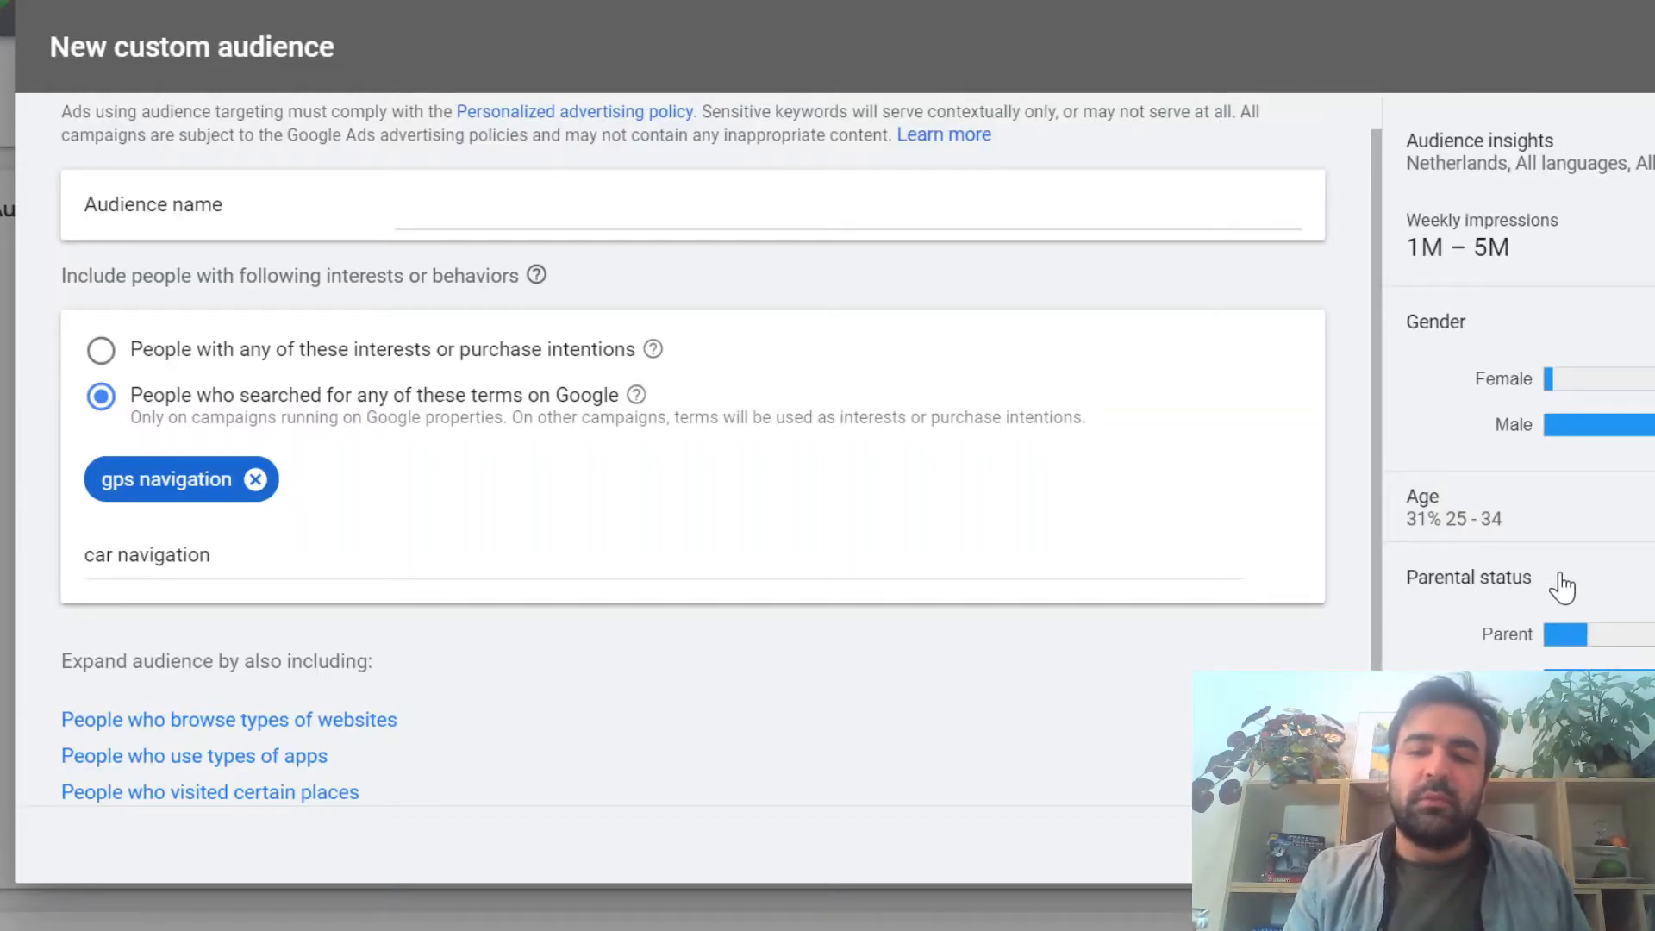
Step: Expand the custom audience to include people who browse websites similar to topgear.co.uk
scroll(1164, 601, down, 1)
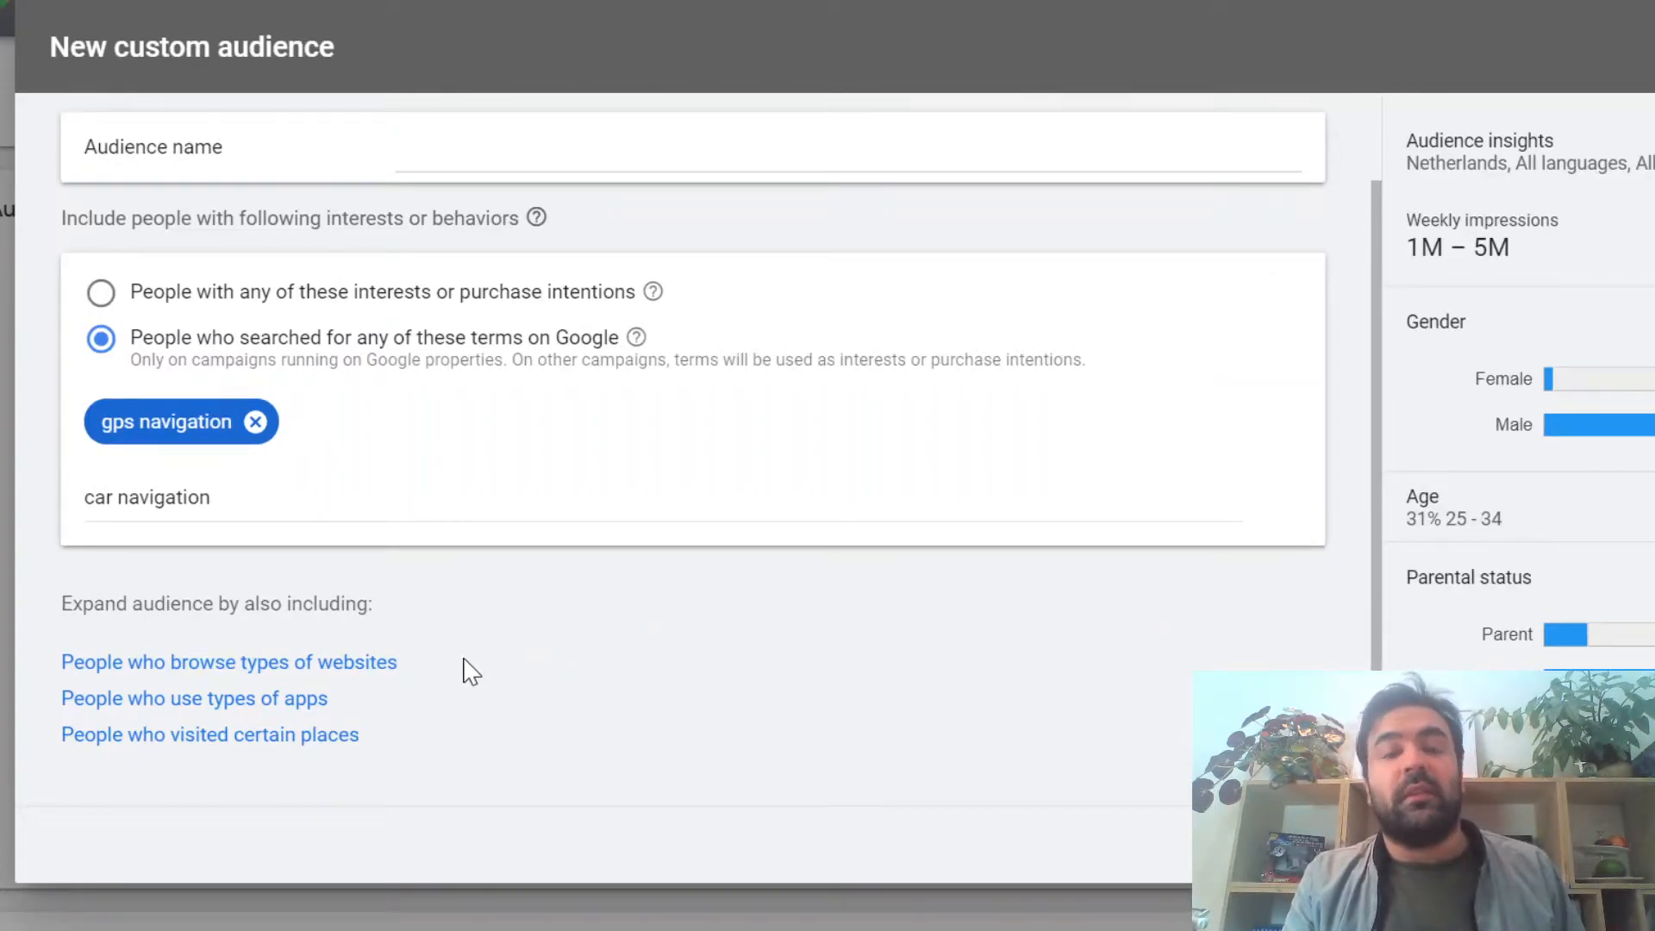
click(384, 664)
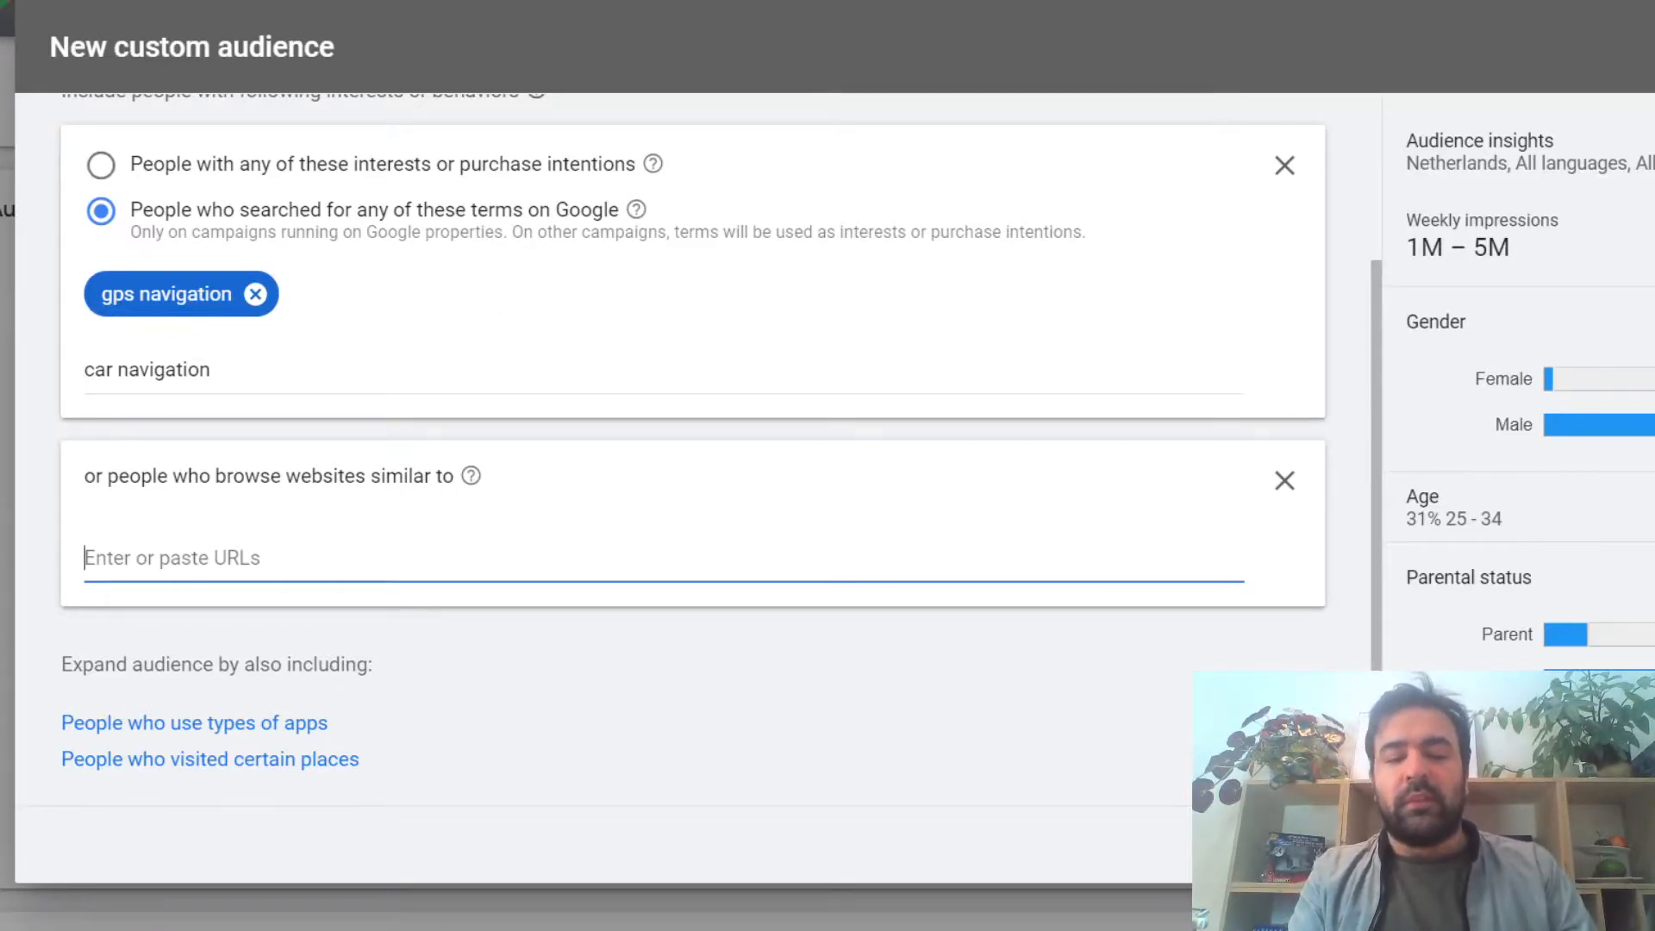
text(topgear.co.uk)
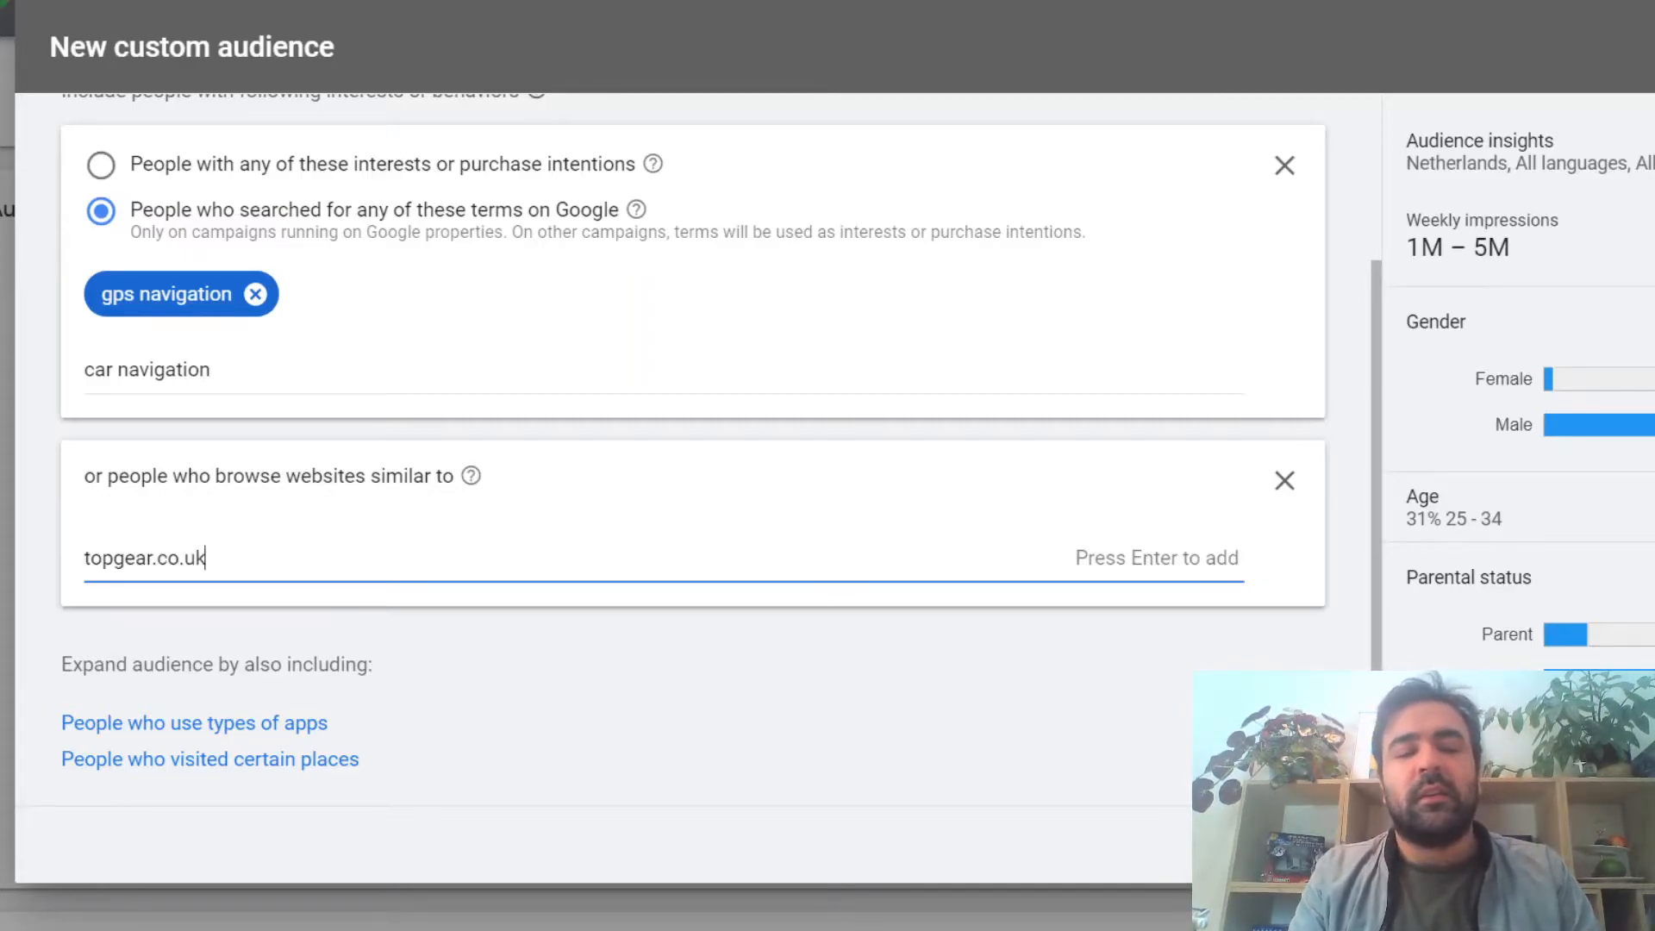
scroll(330, 553, down, 1)
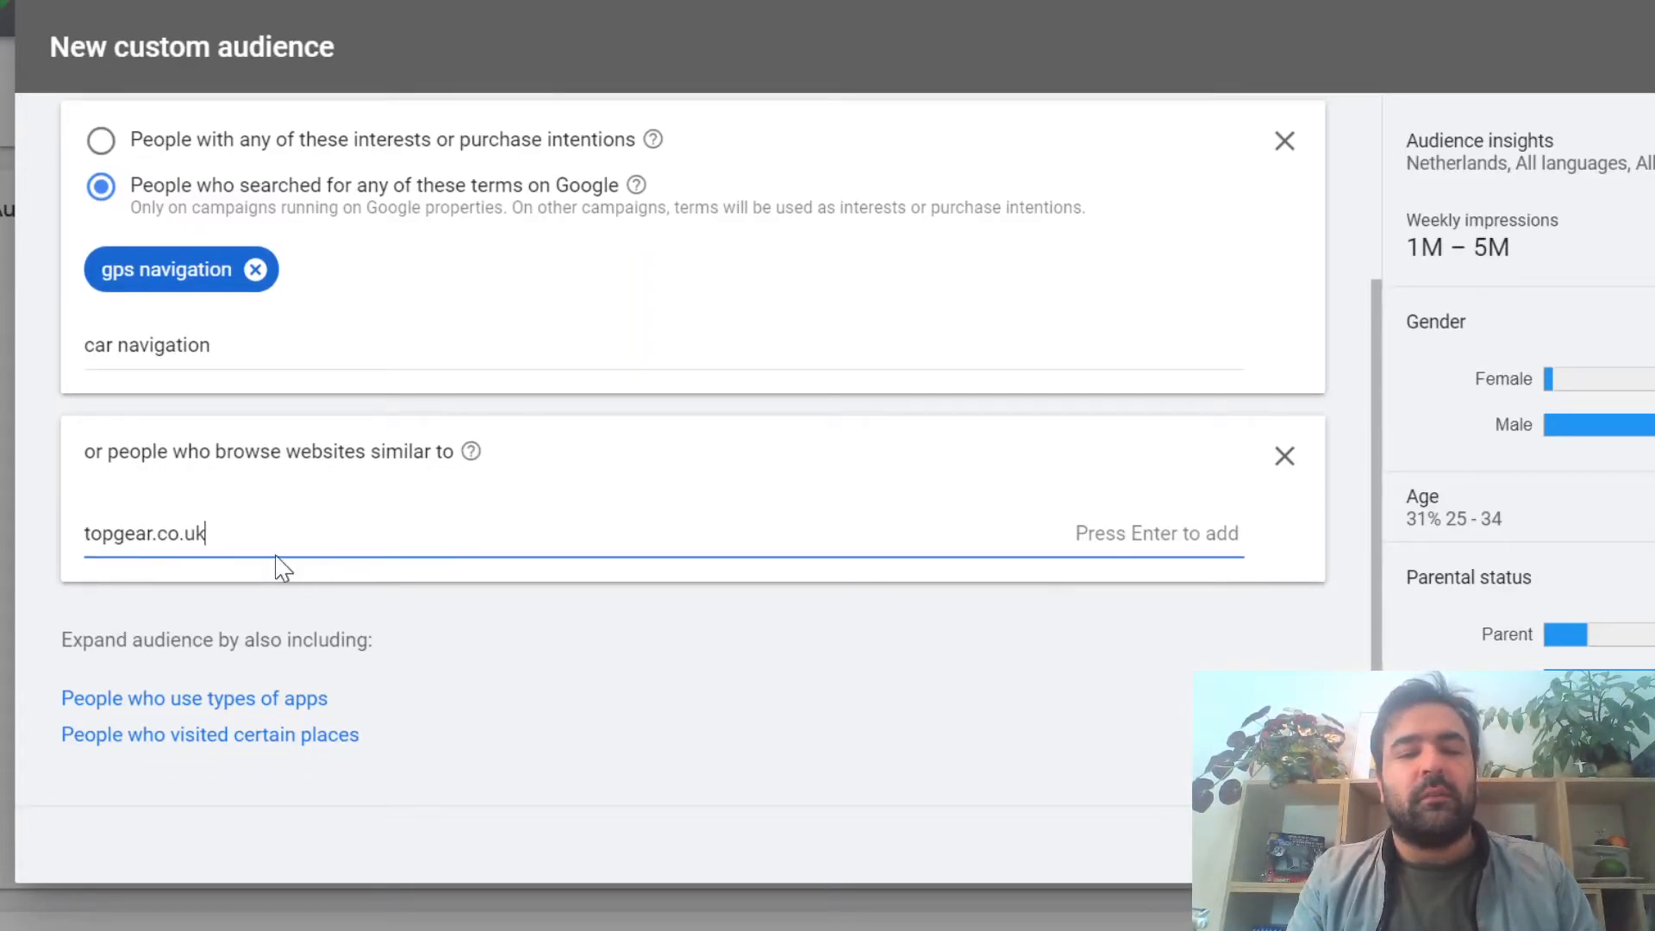
key(Return)
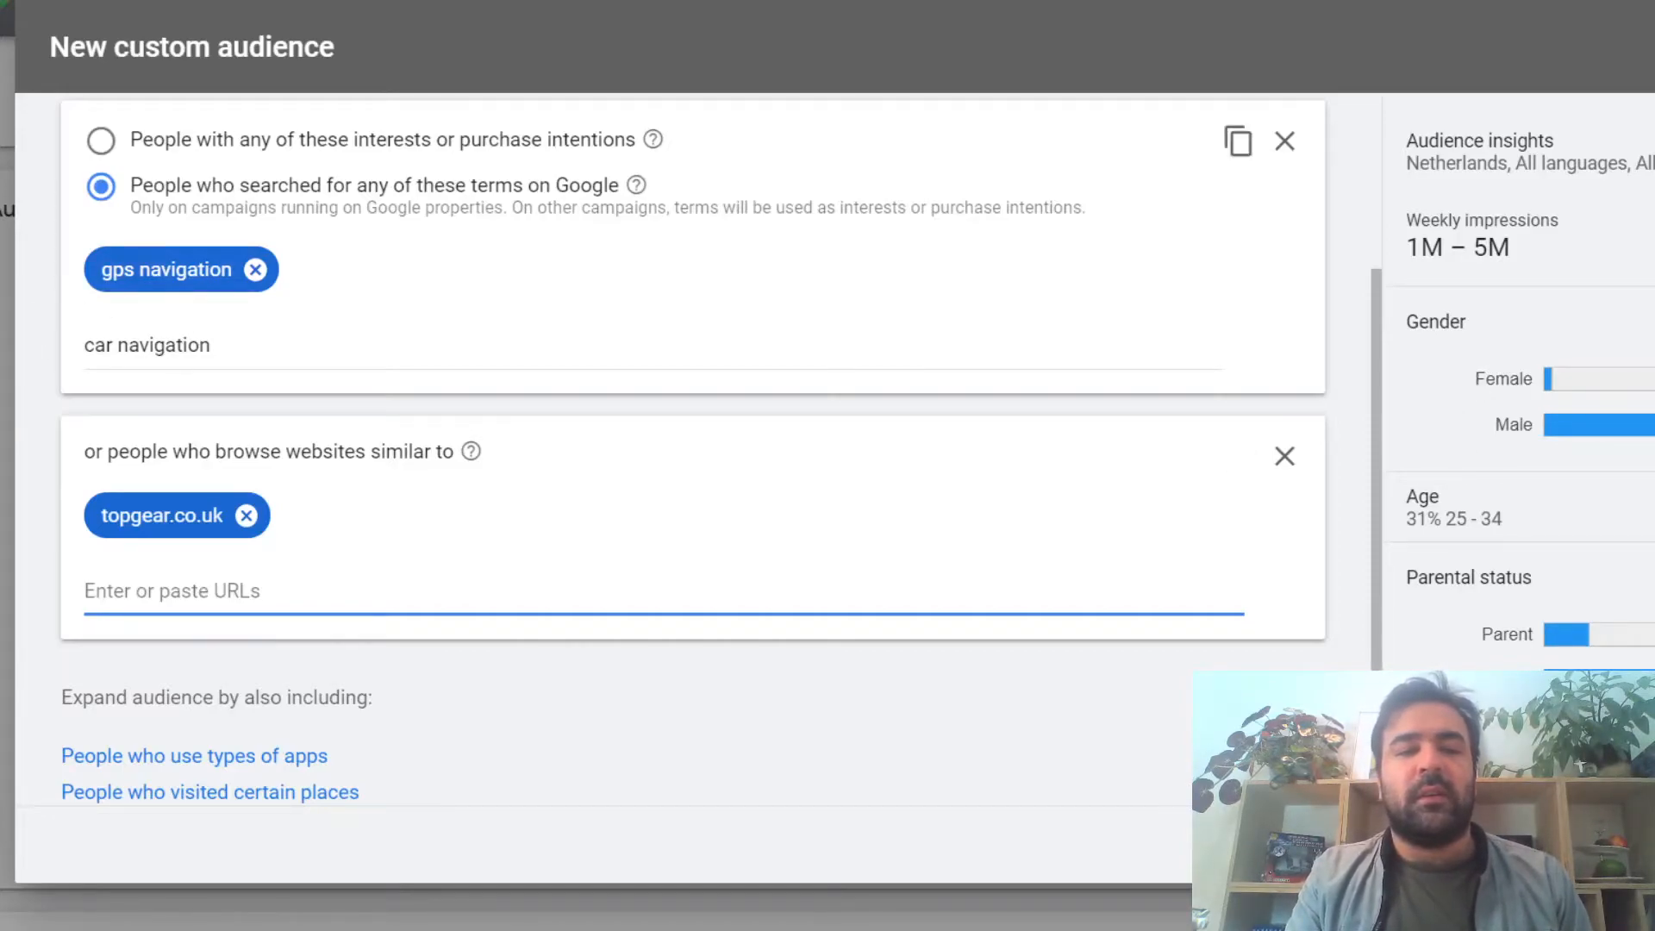
Step: Replace the "gps navigation" search term by looking up "map" and adding the suggestion "get map directions google maps"
click(255, 270)
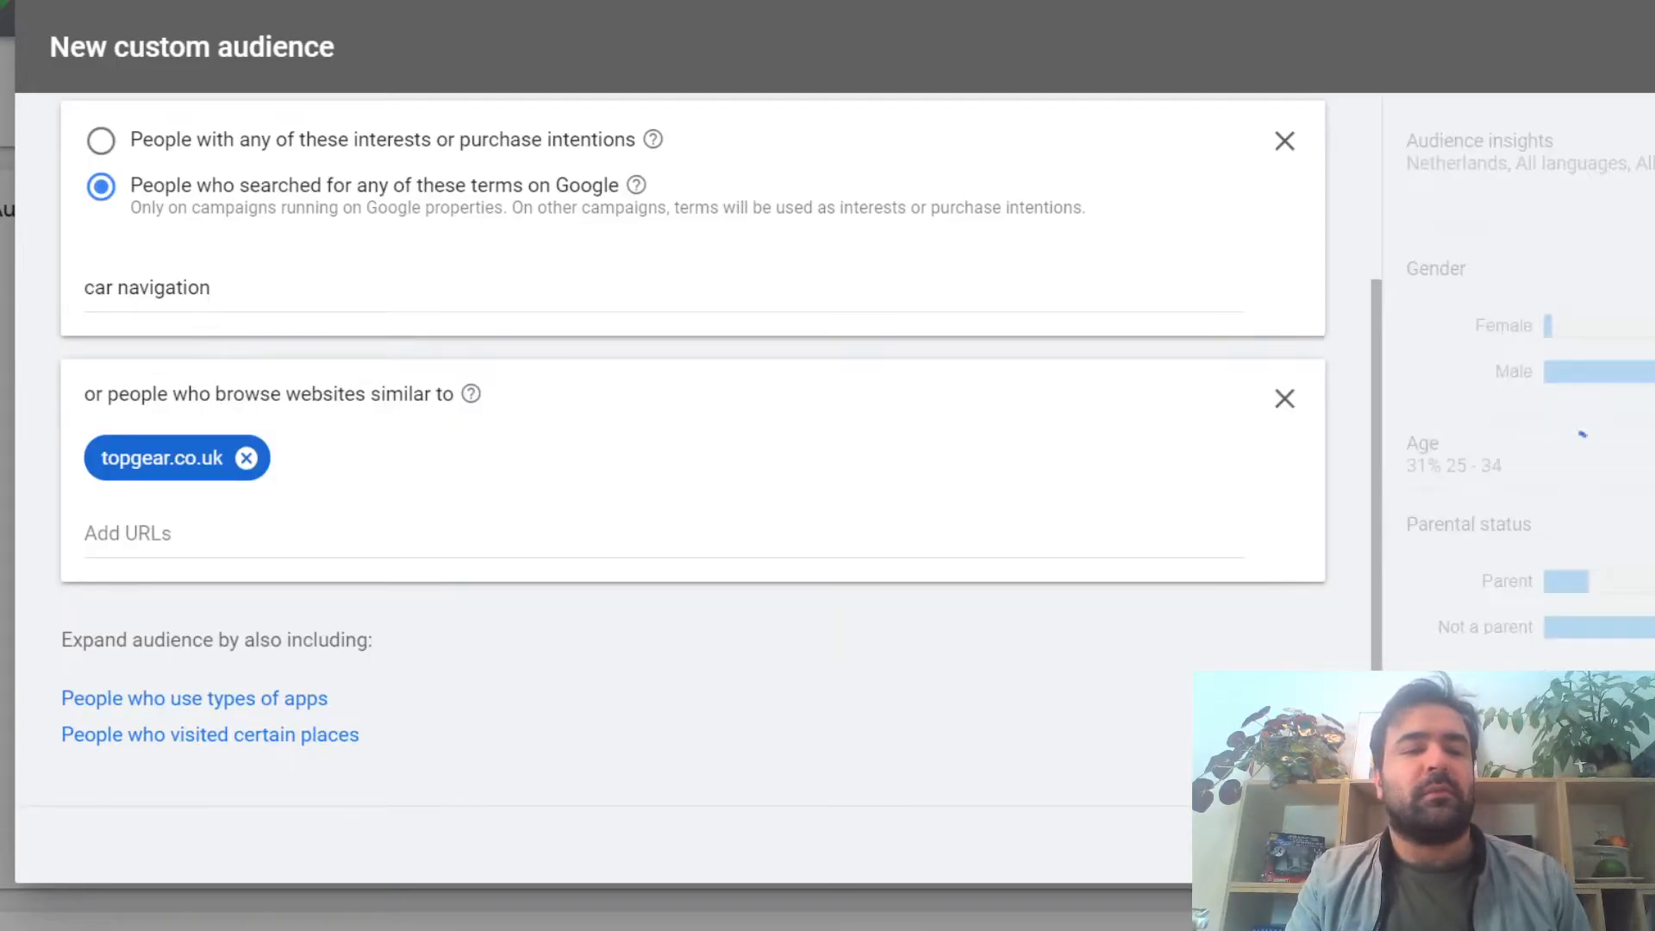
double_click(164, 287)
key(ctrl+a)
text(map)
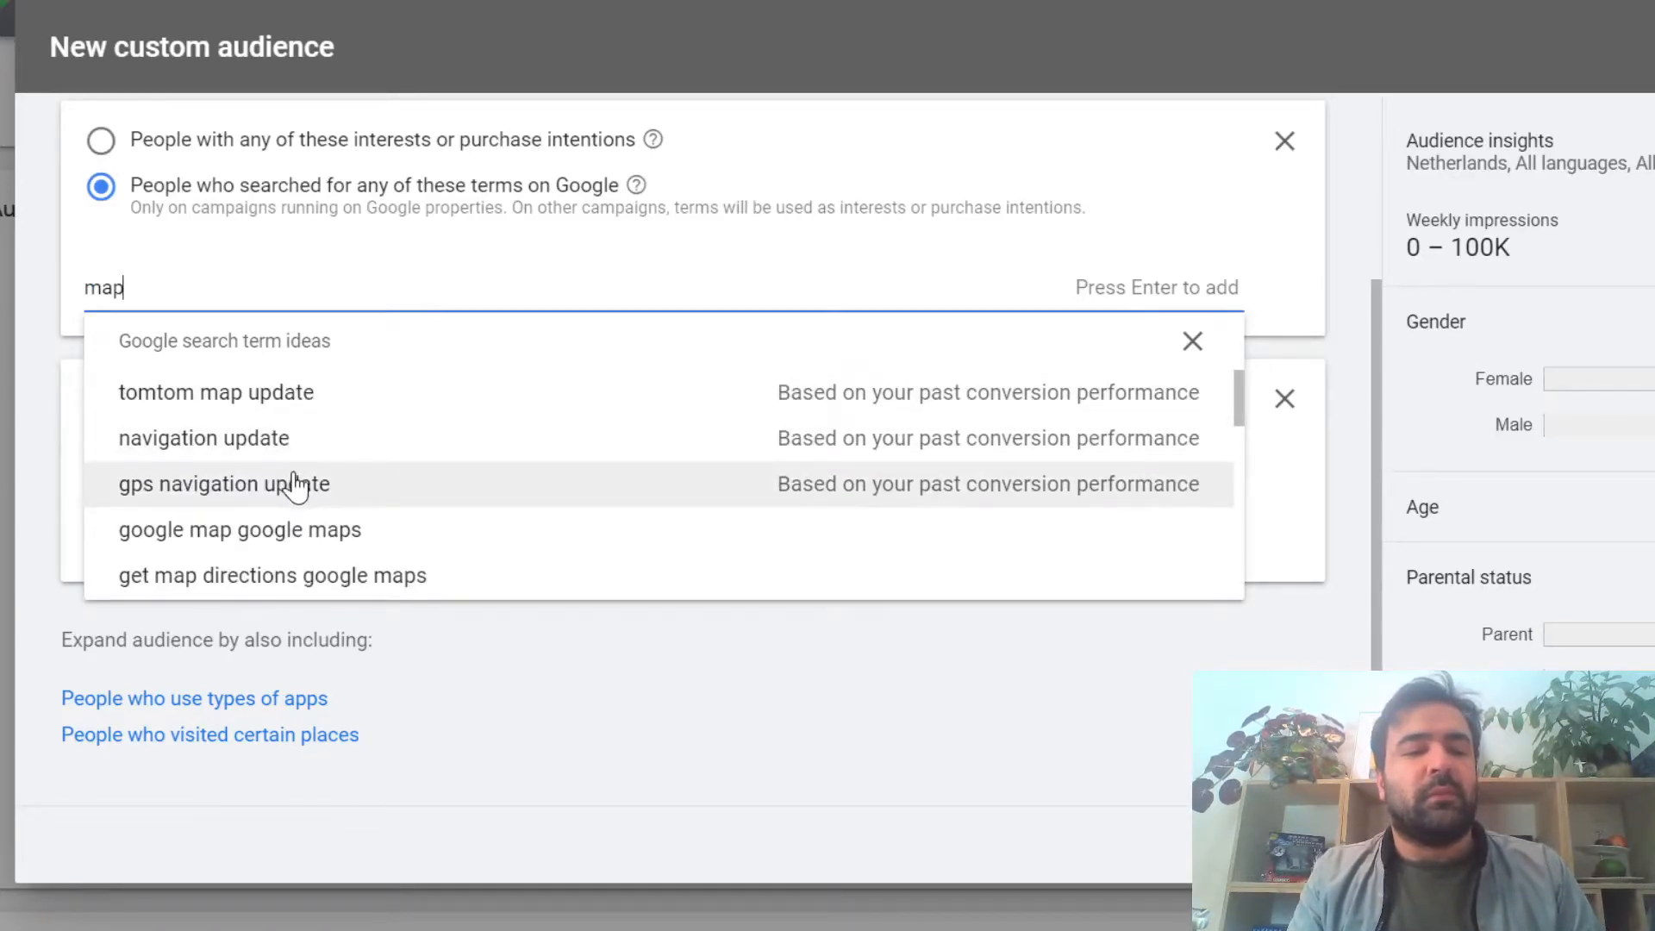
scroll(293, 487, down, 1)
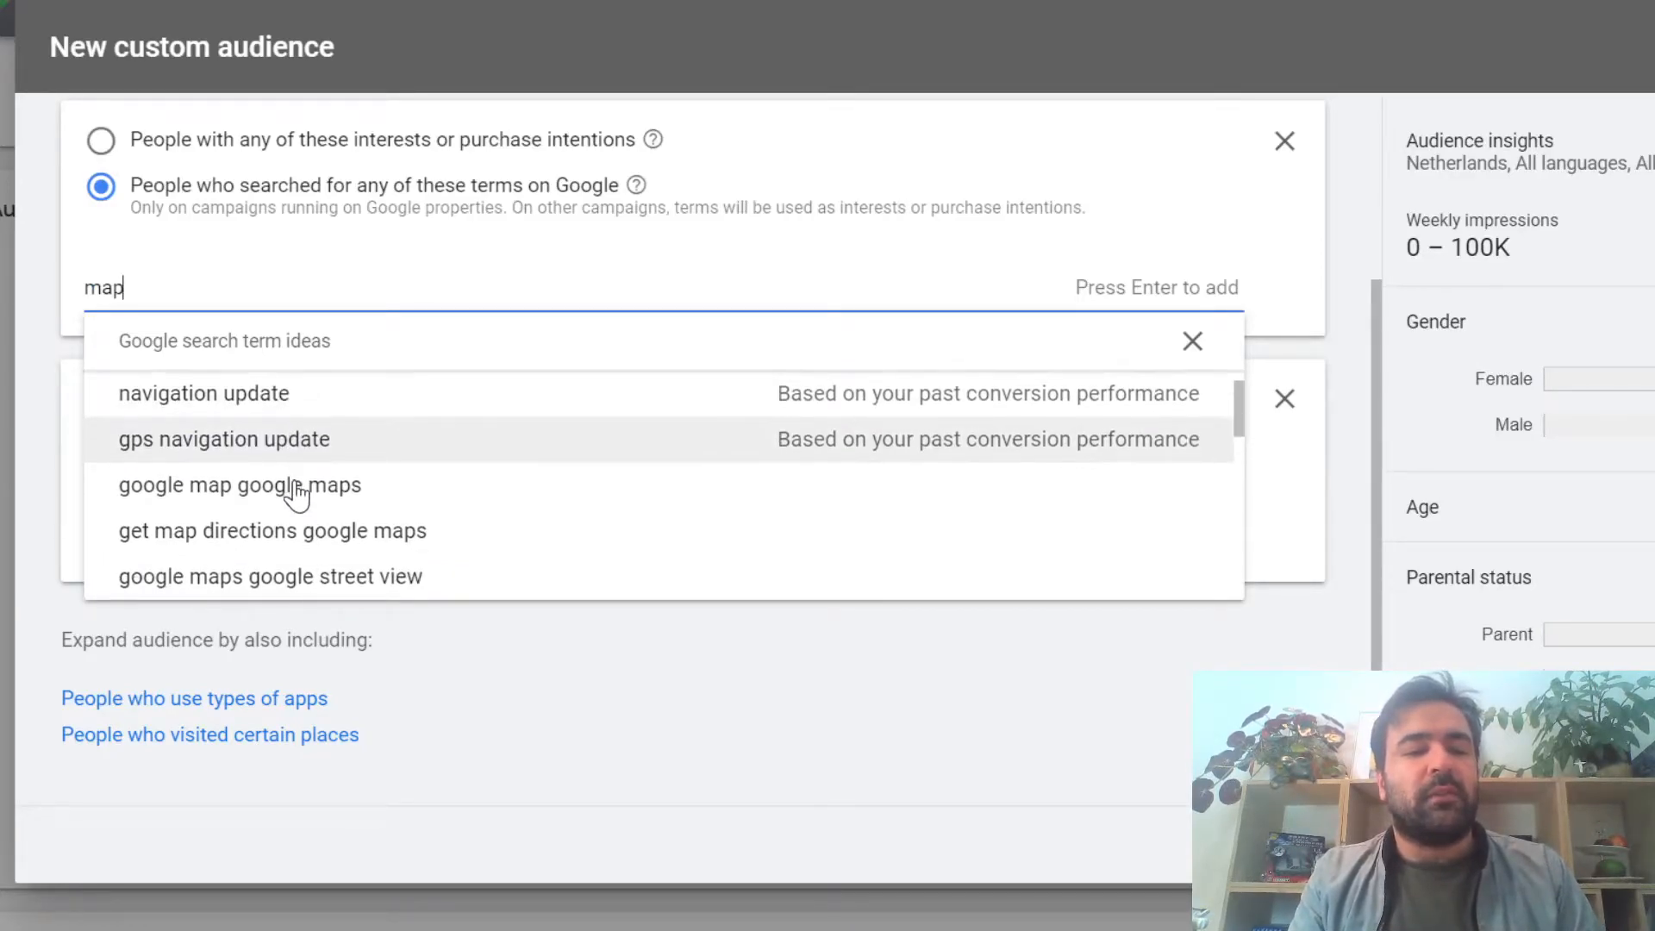
click(359, 528)
click(888, 276)
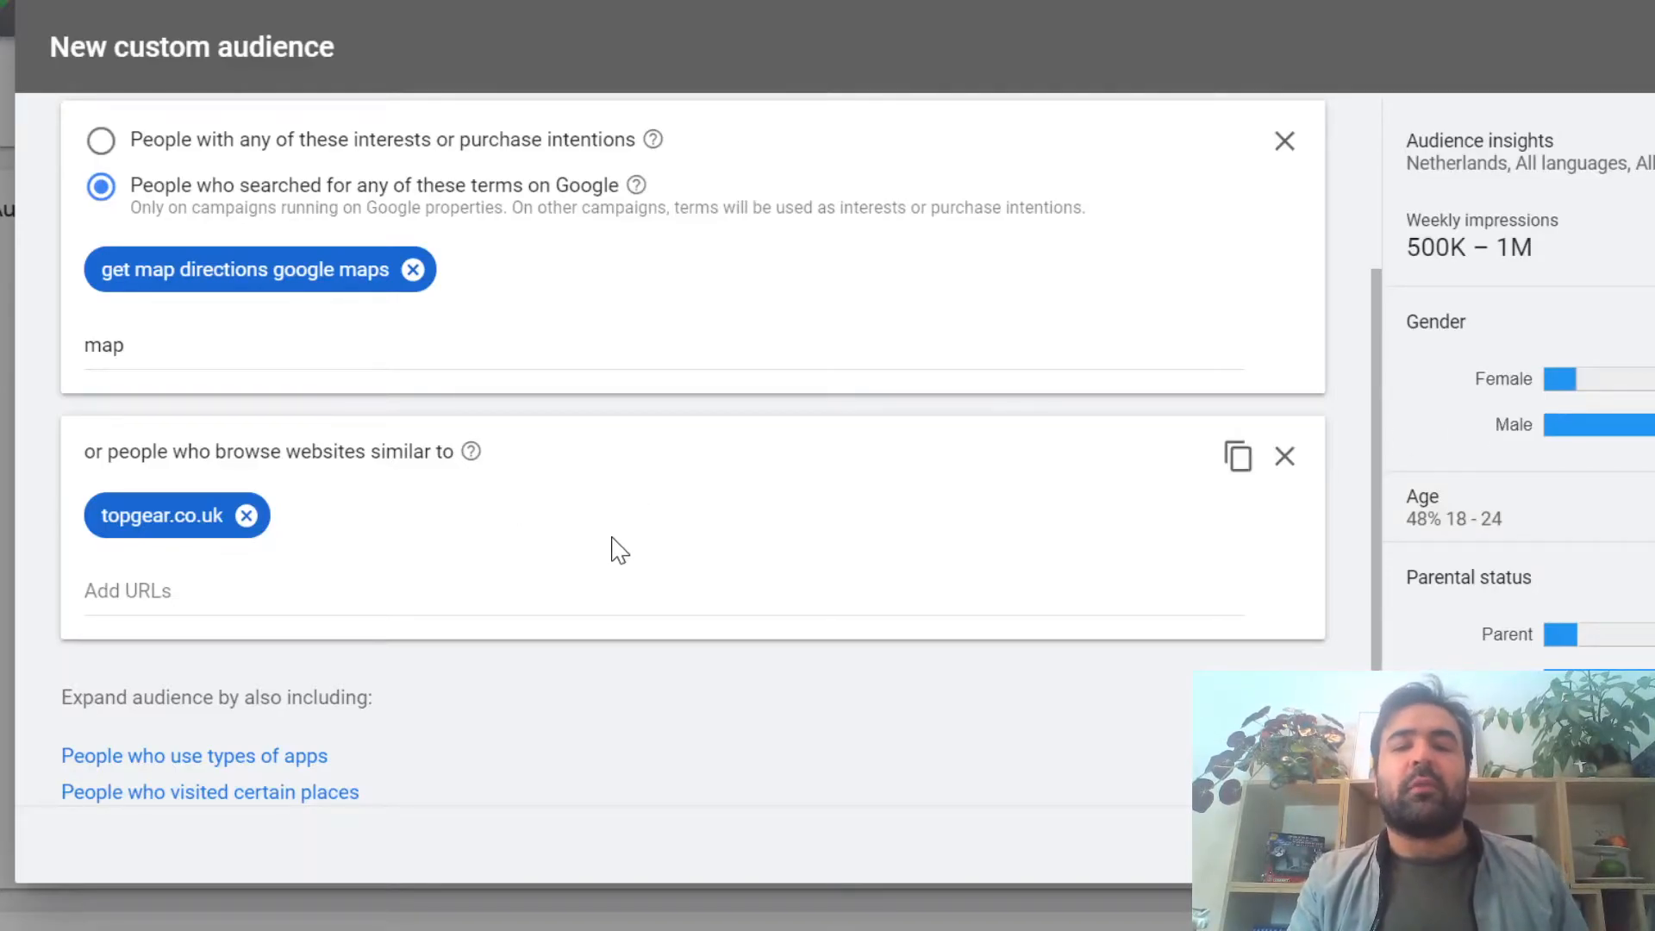
Step: Add the criteria for similar app users and visited places to the custom audience, then leave the new audience form
scroll(620, 550, down, 1)
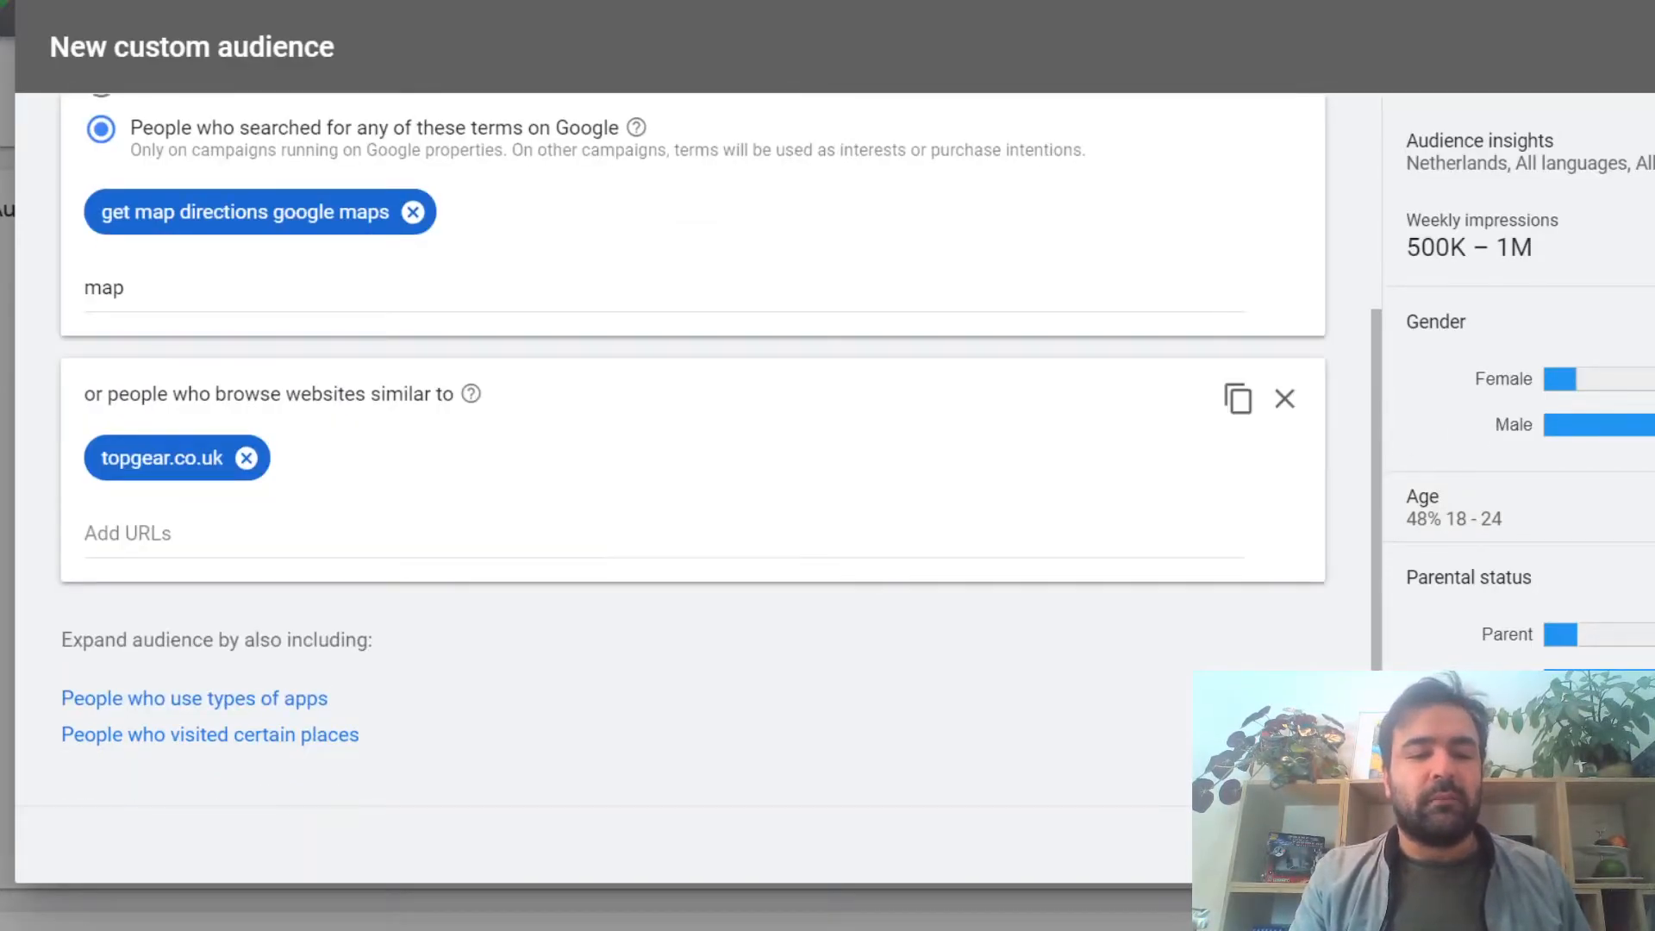
click(245, 703)
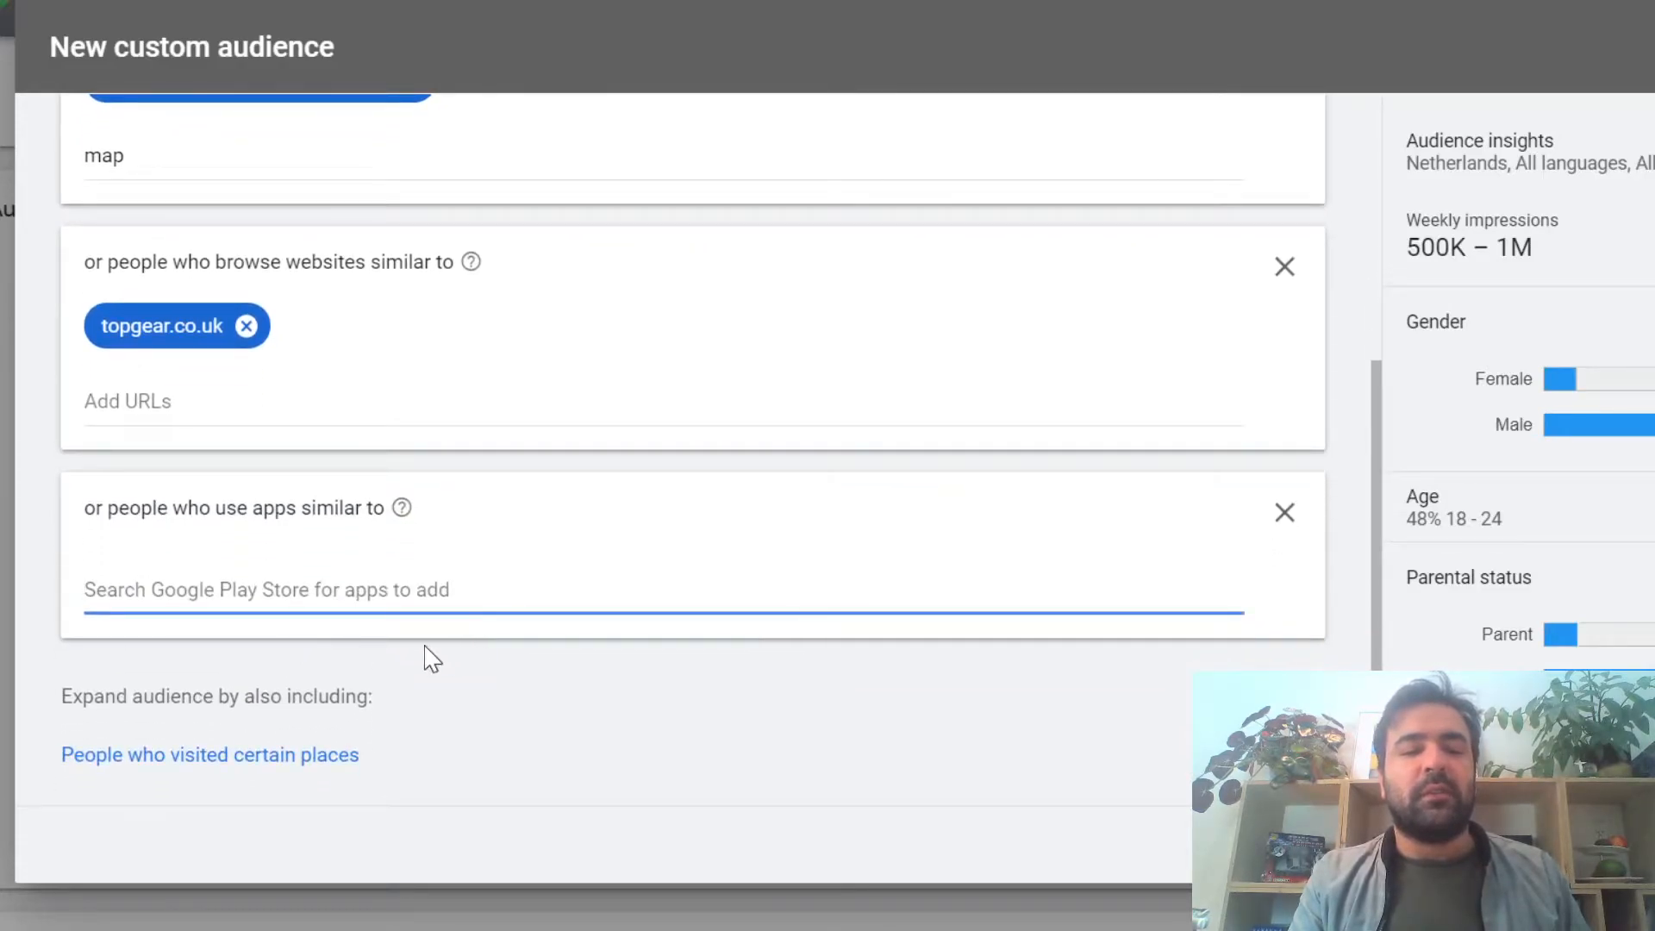
scroll(424, 646, down, 1)
click(321, 740)
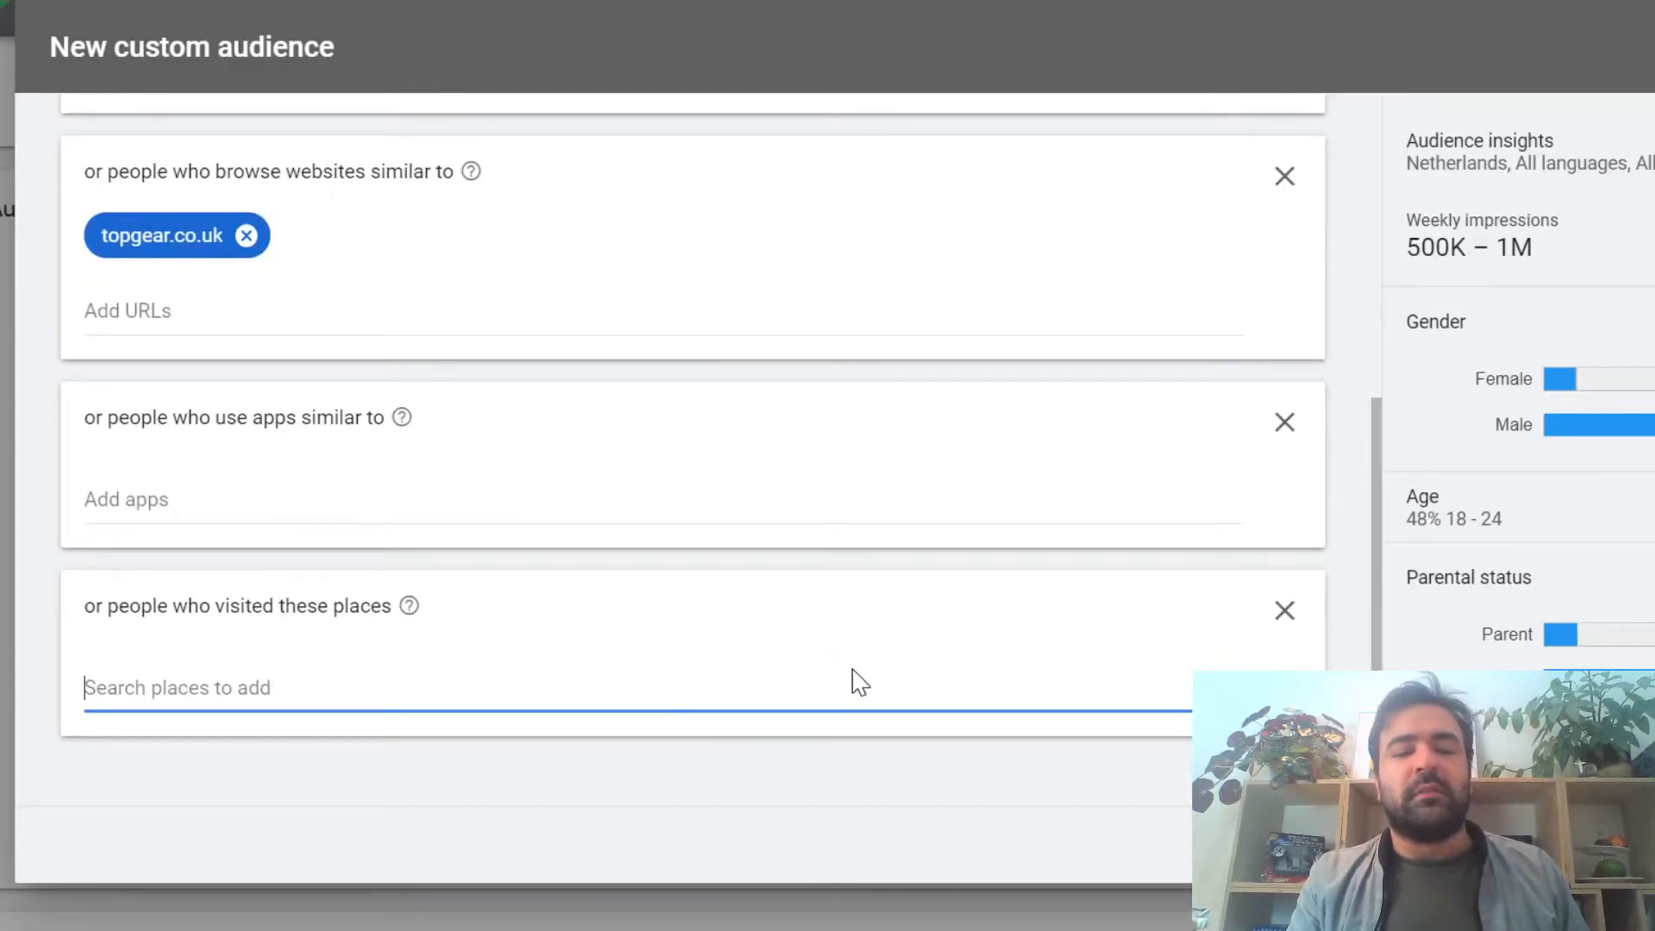
scroll(853, 681, up, 6)
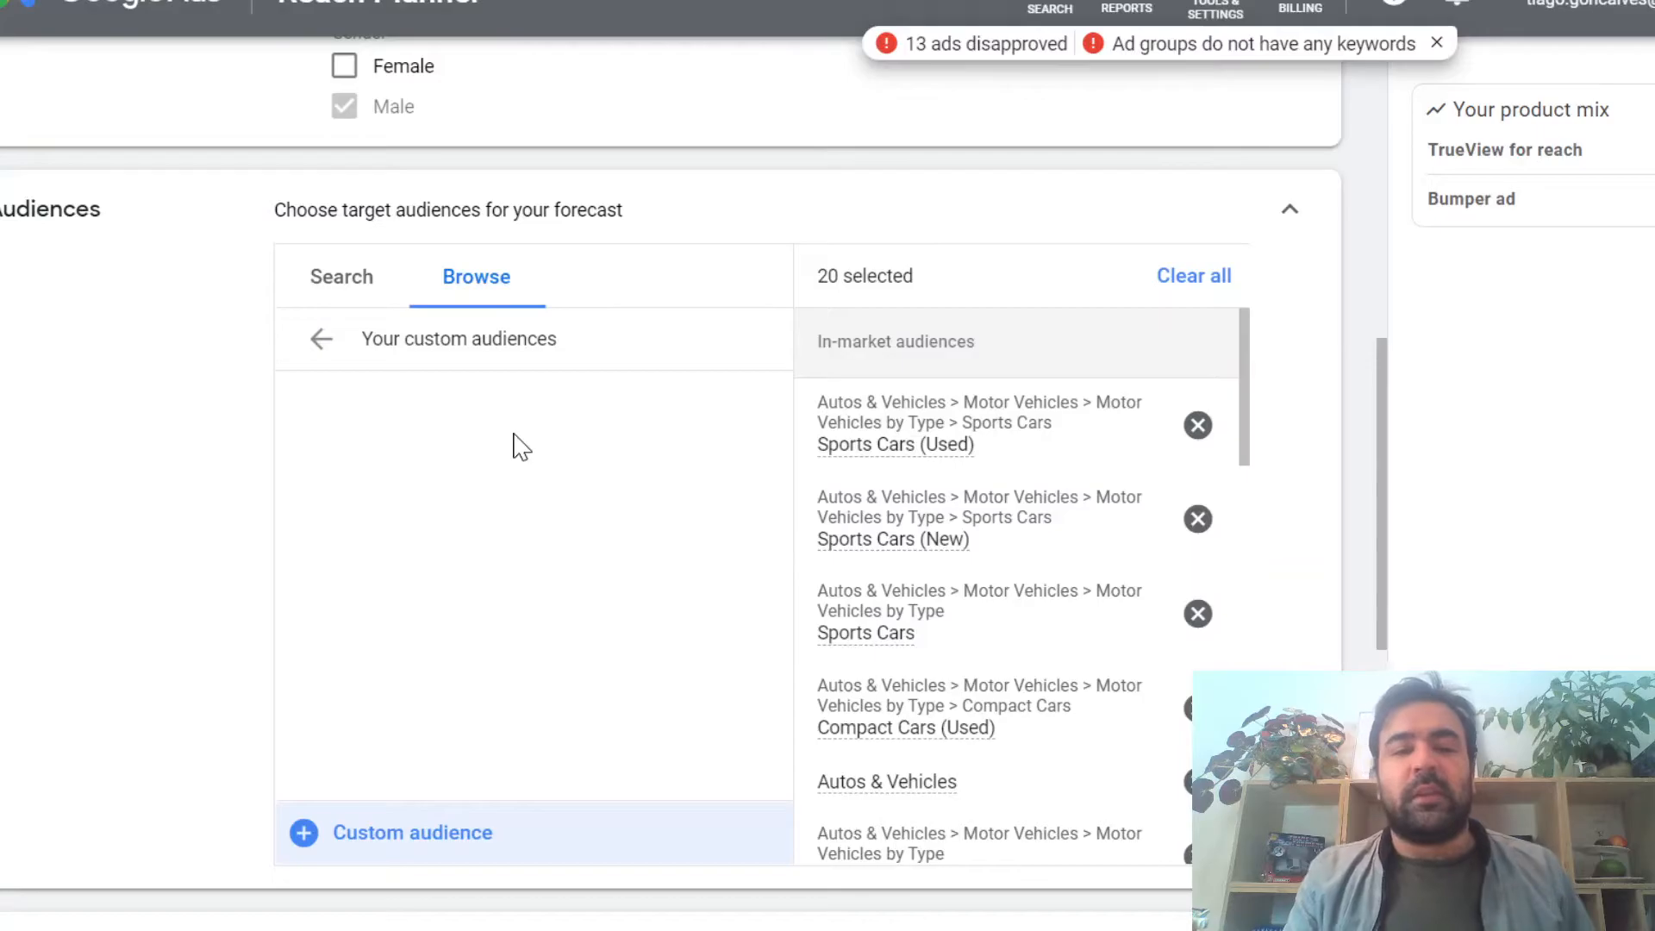
Step: Leave the custom audiences category and switch the audience chooser back to its search view
click(320, 339)
click(335, 285)
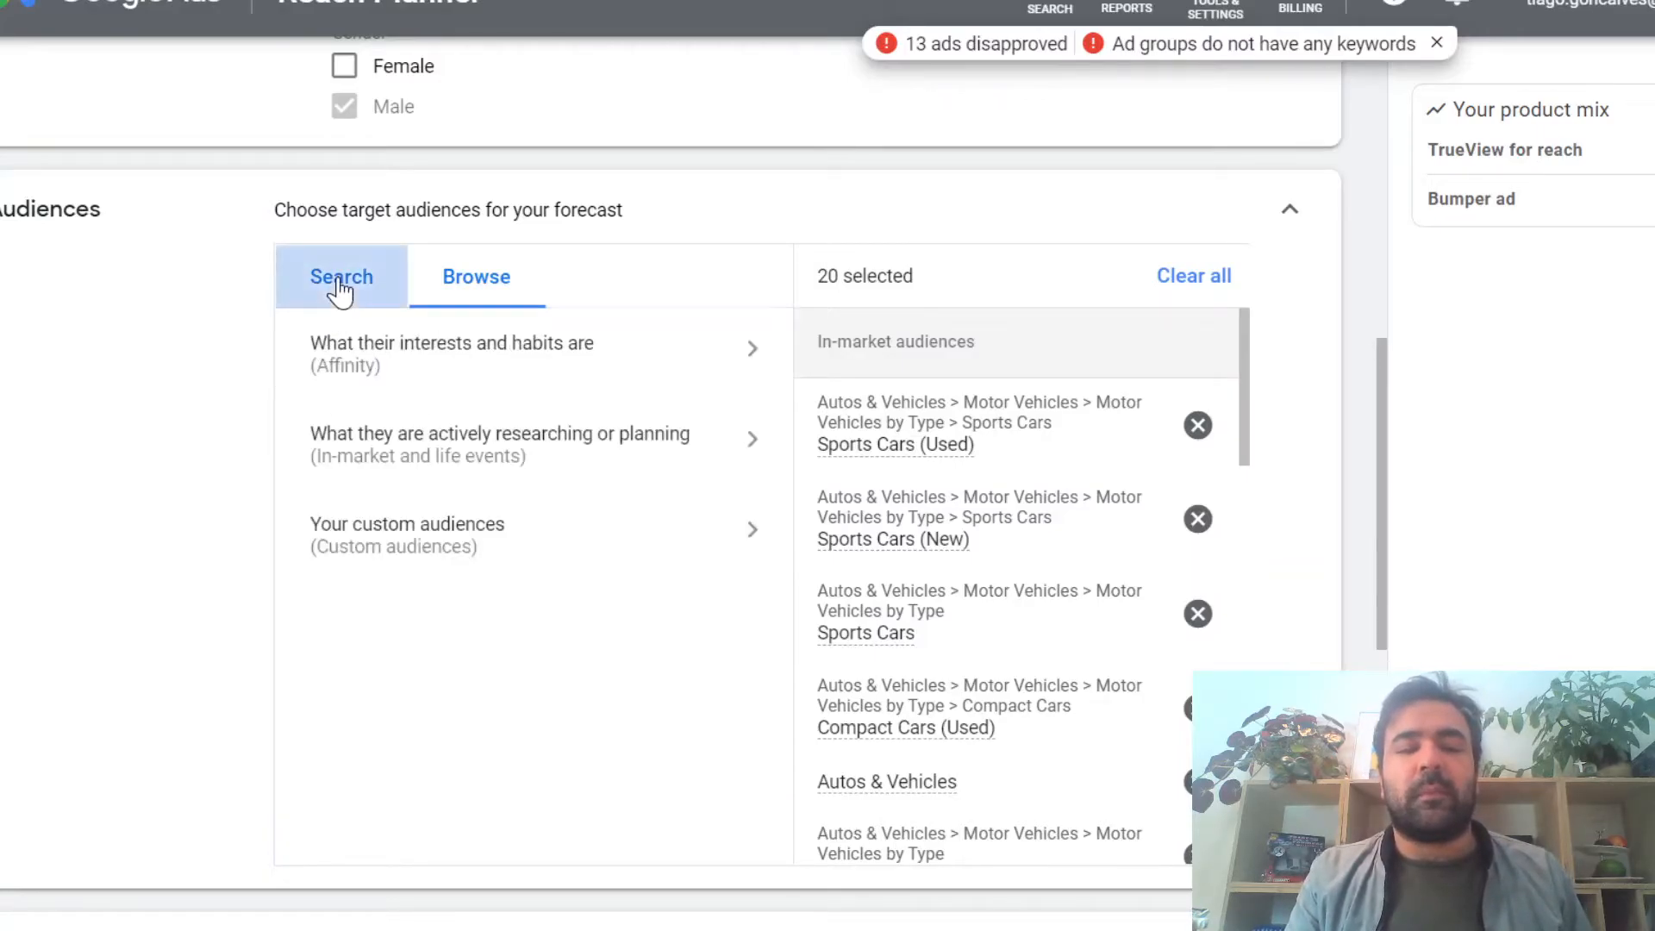
click(1268, 380)
scroll(1272, 391, down, 5)
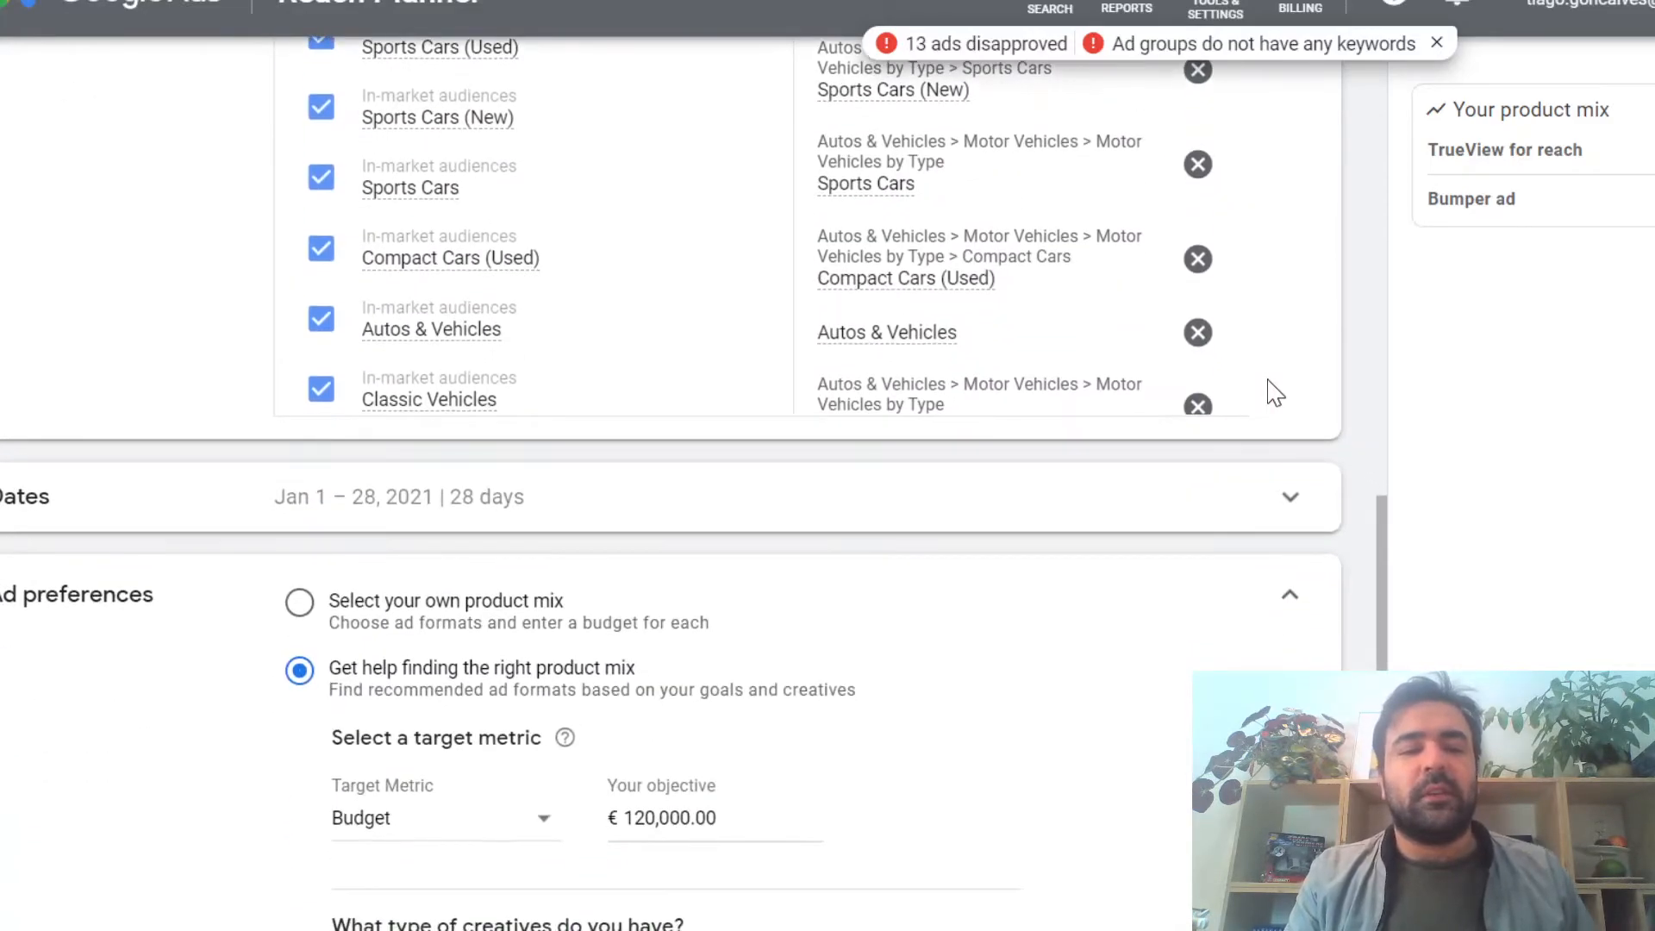
scroll(1175, 373, down, 2)
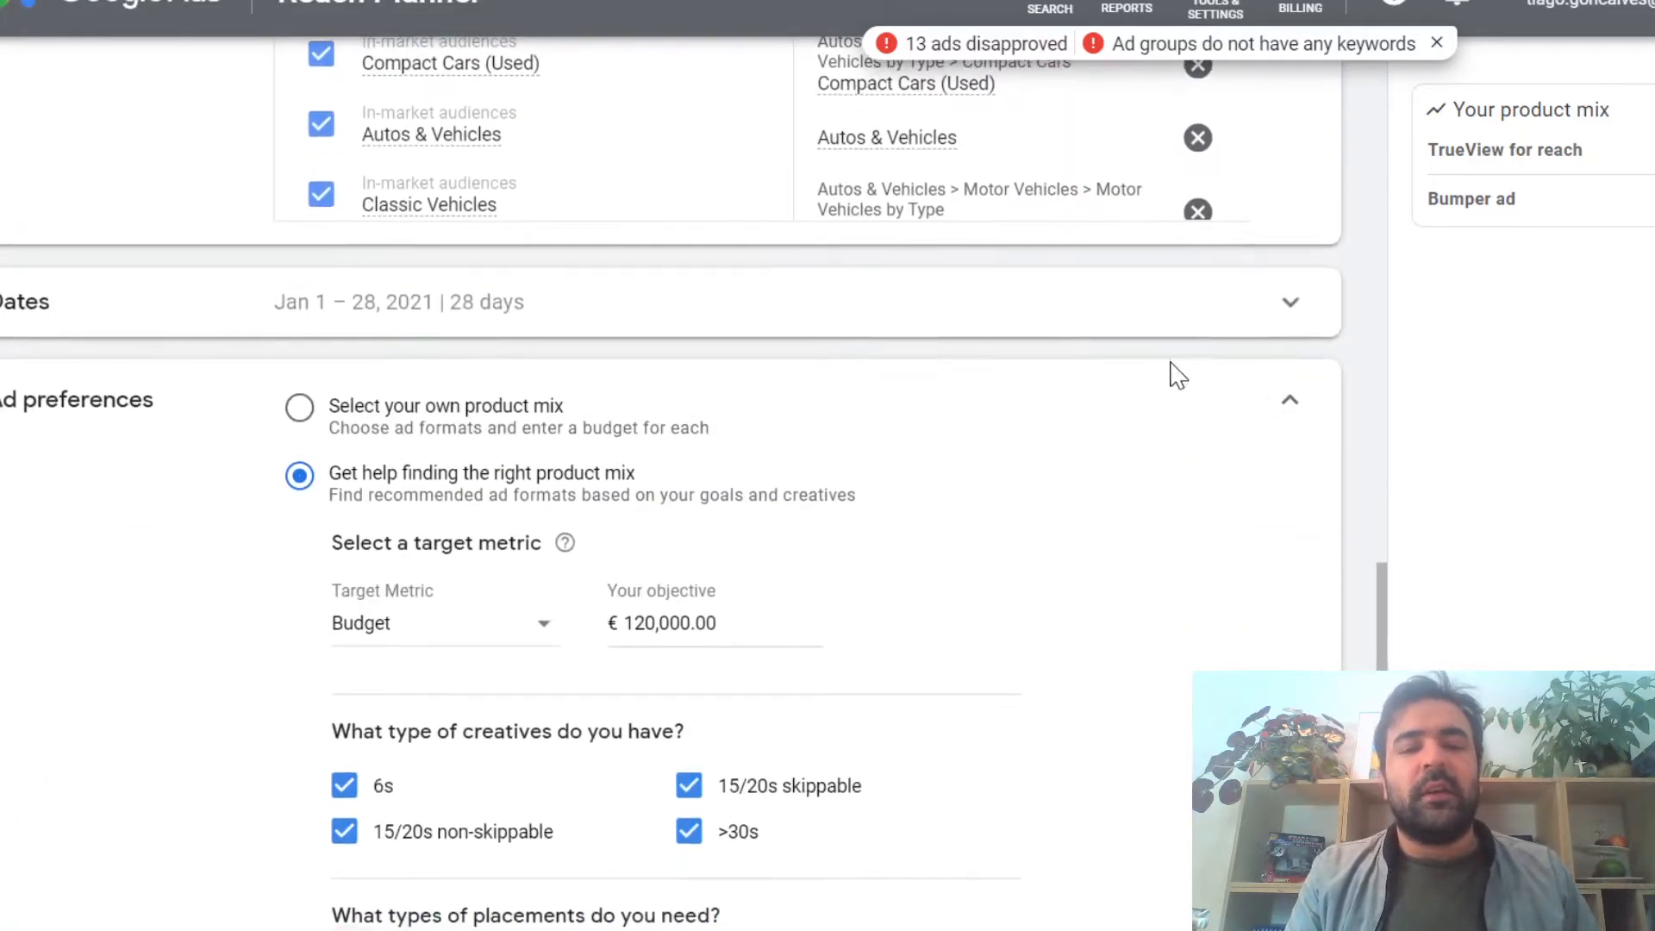
Step: Expand the forecast dates and try picking March 31, 2021 in the date range calendar
click(1036, 312)
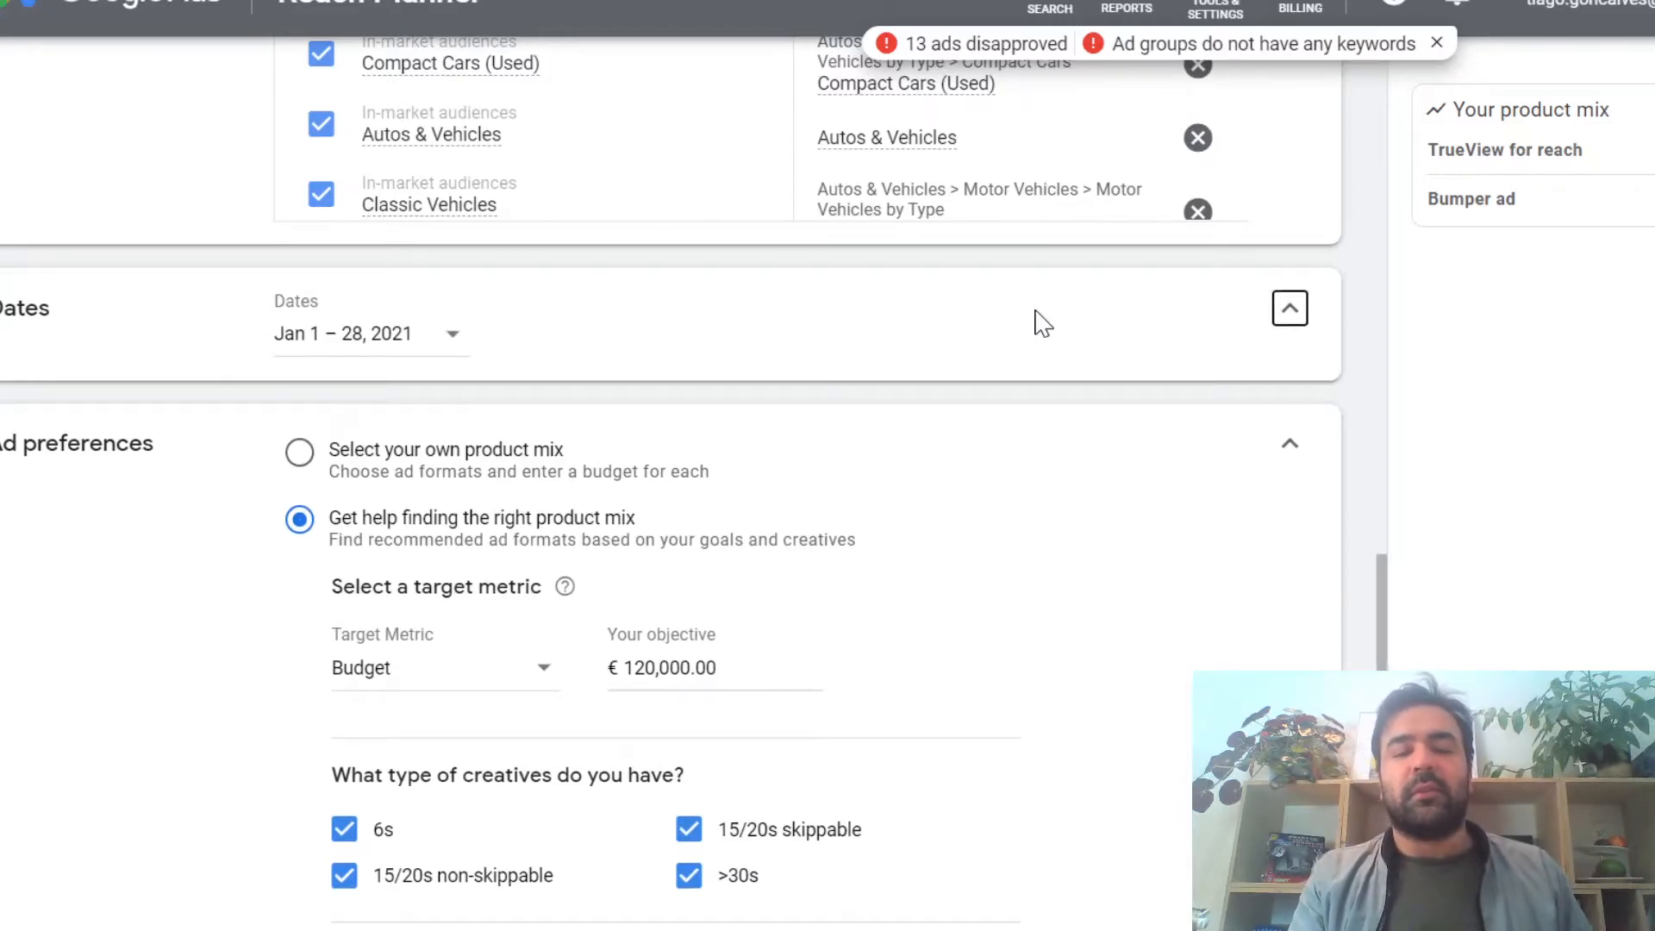
click(452, 336)
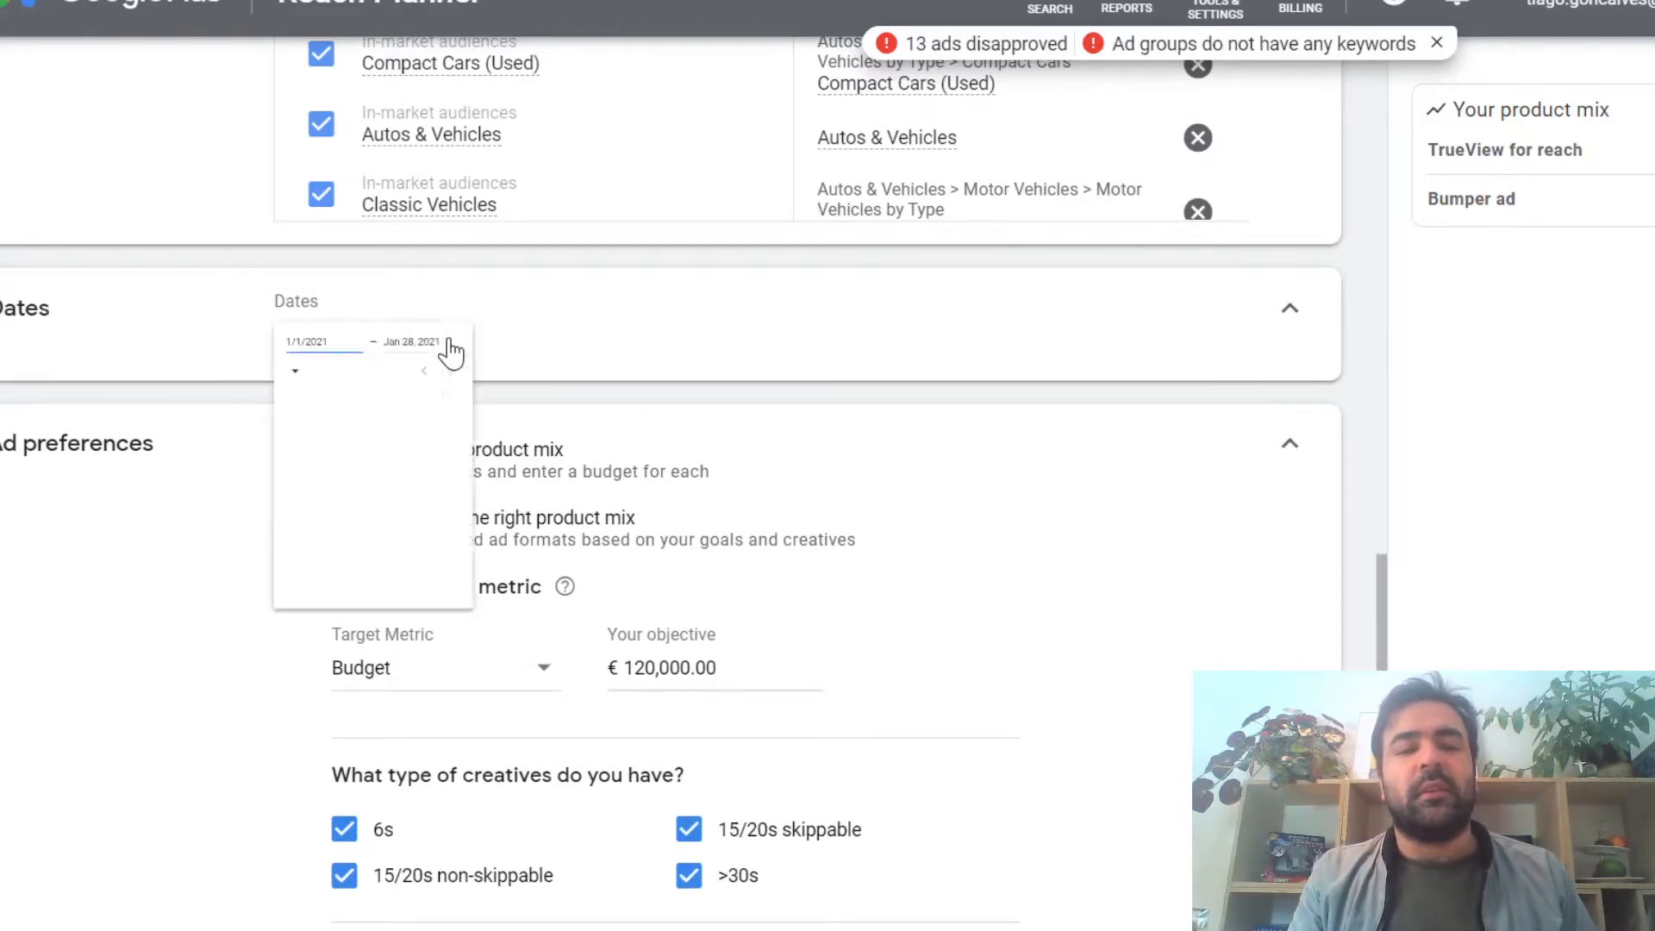
scroll(596, 572, down, 6)
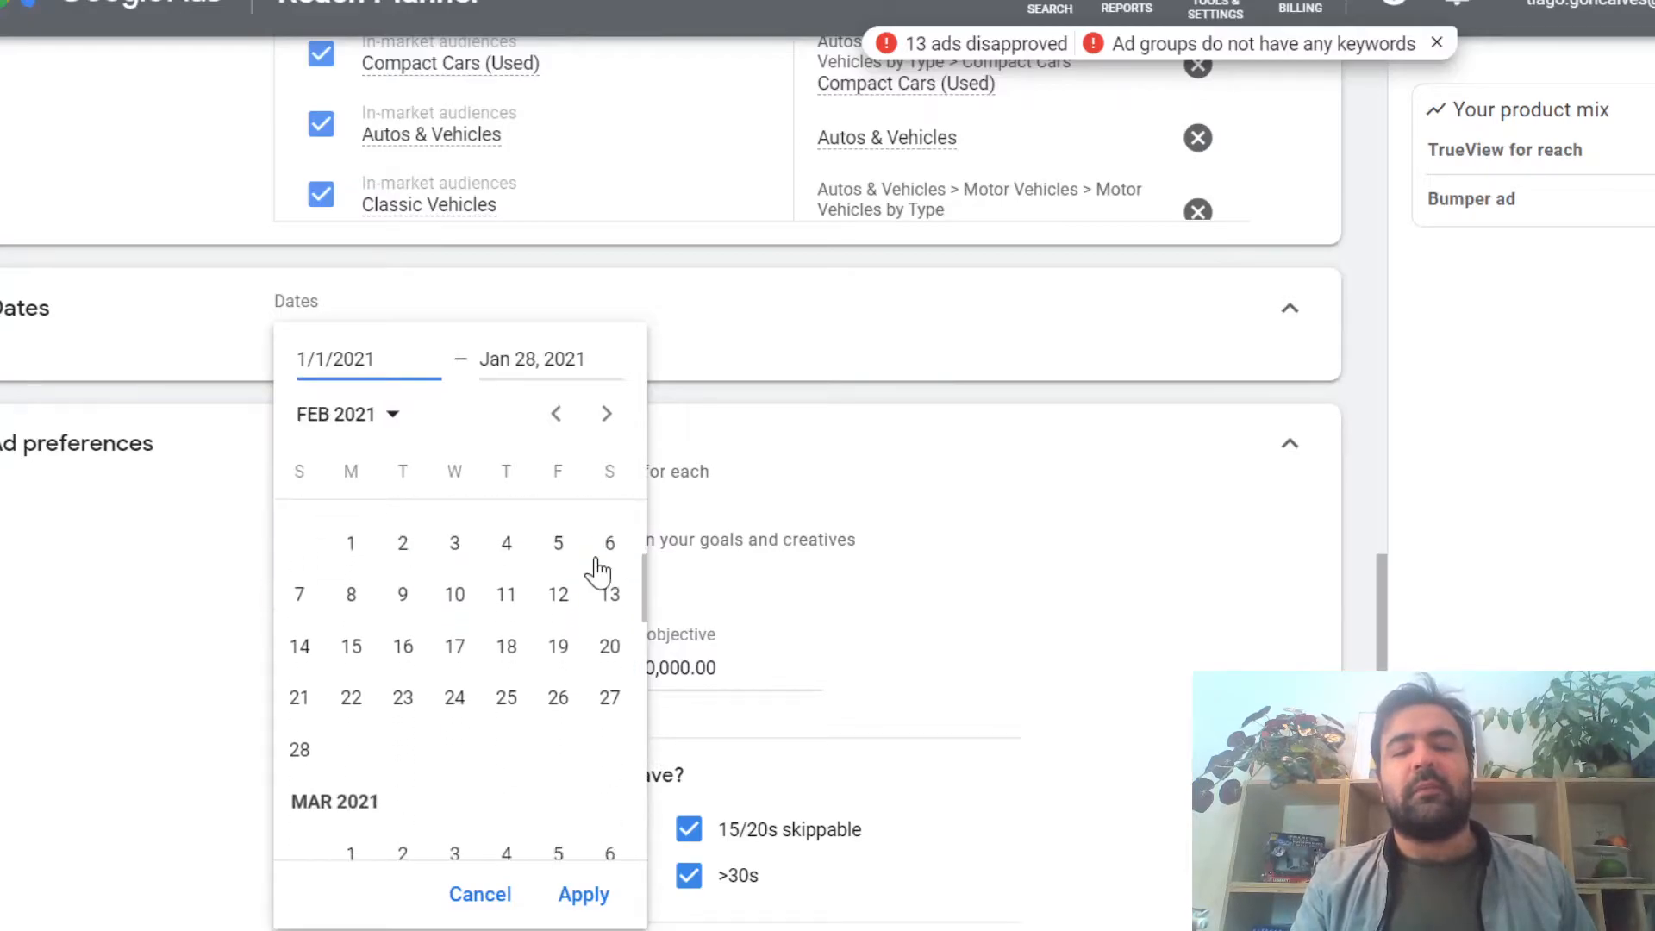
scroll(596, 572, down, 2)
click(455, 784)
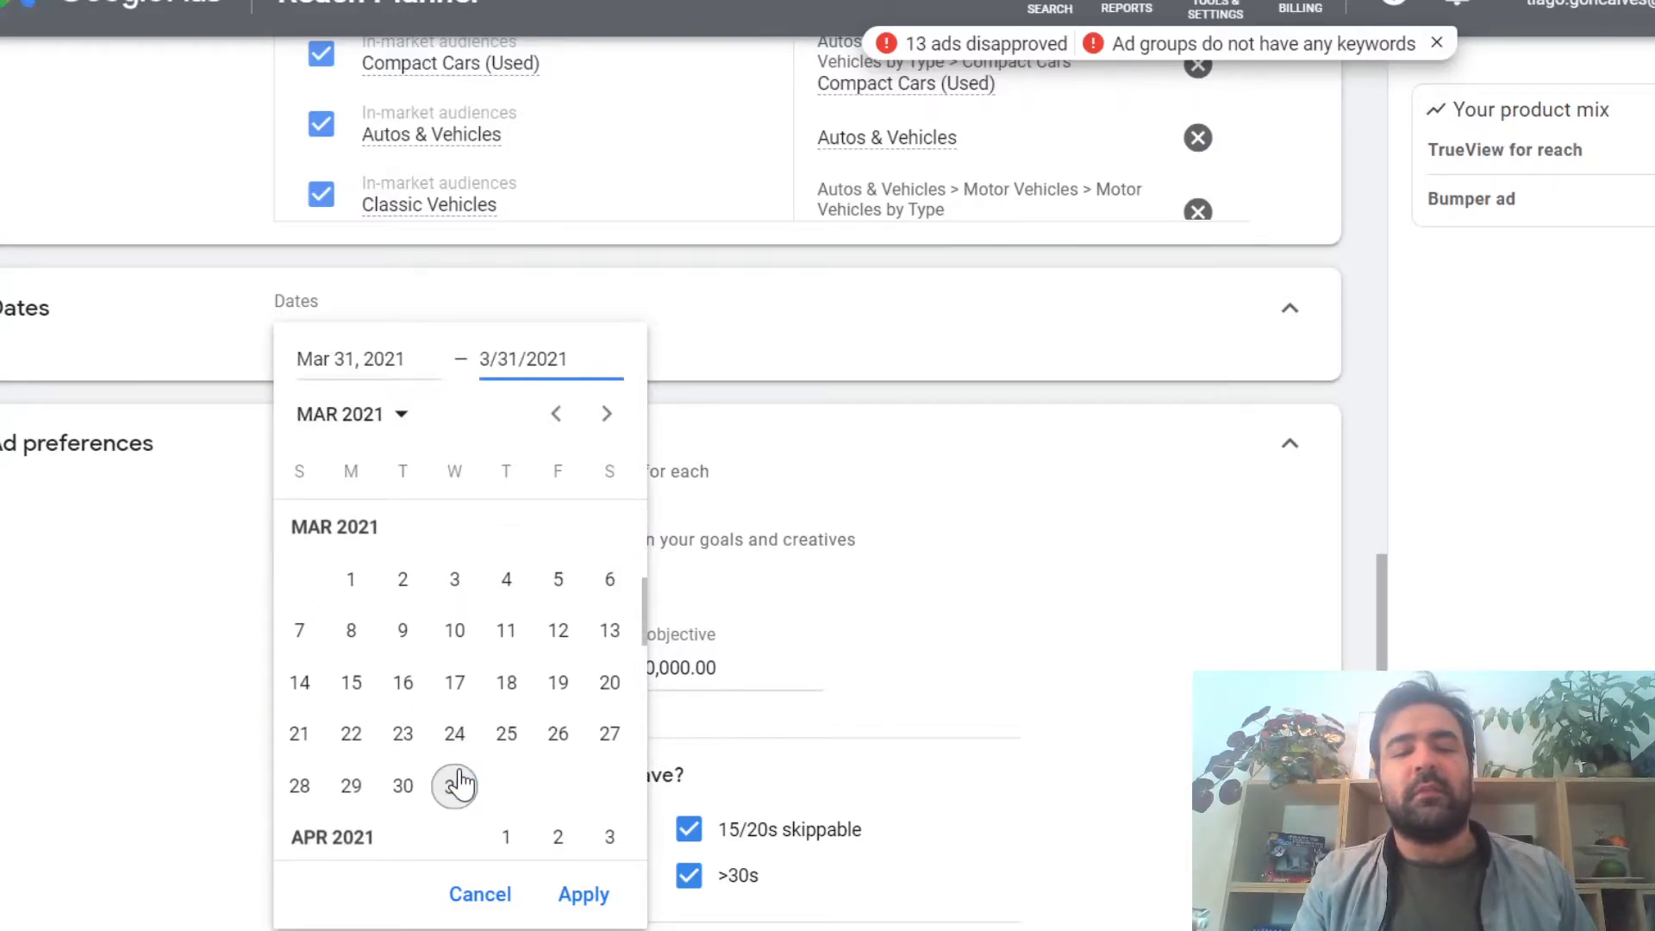
click(954, 545)
click(406, 349)
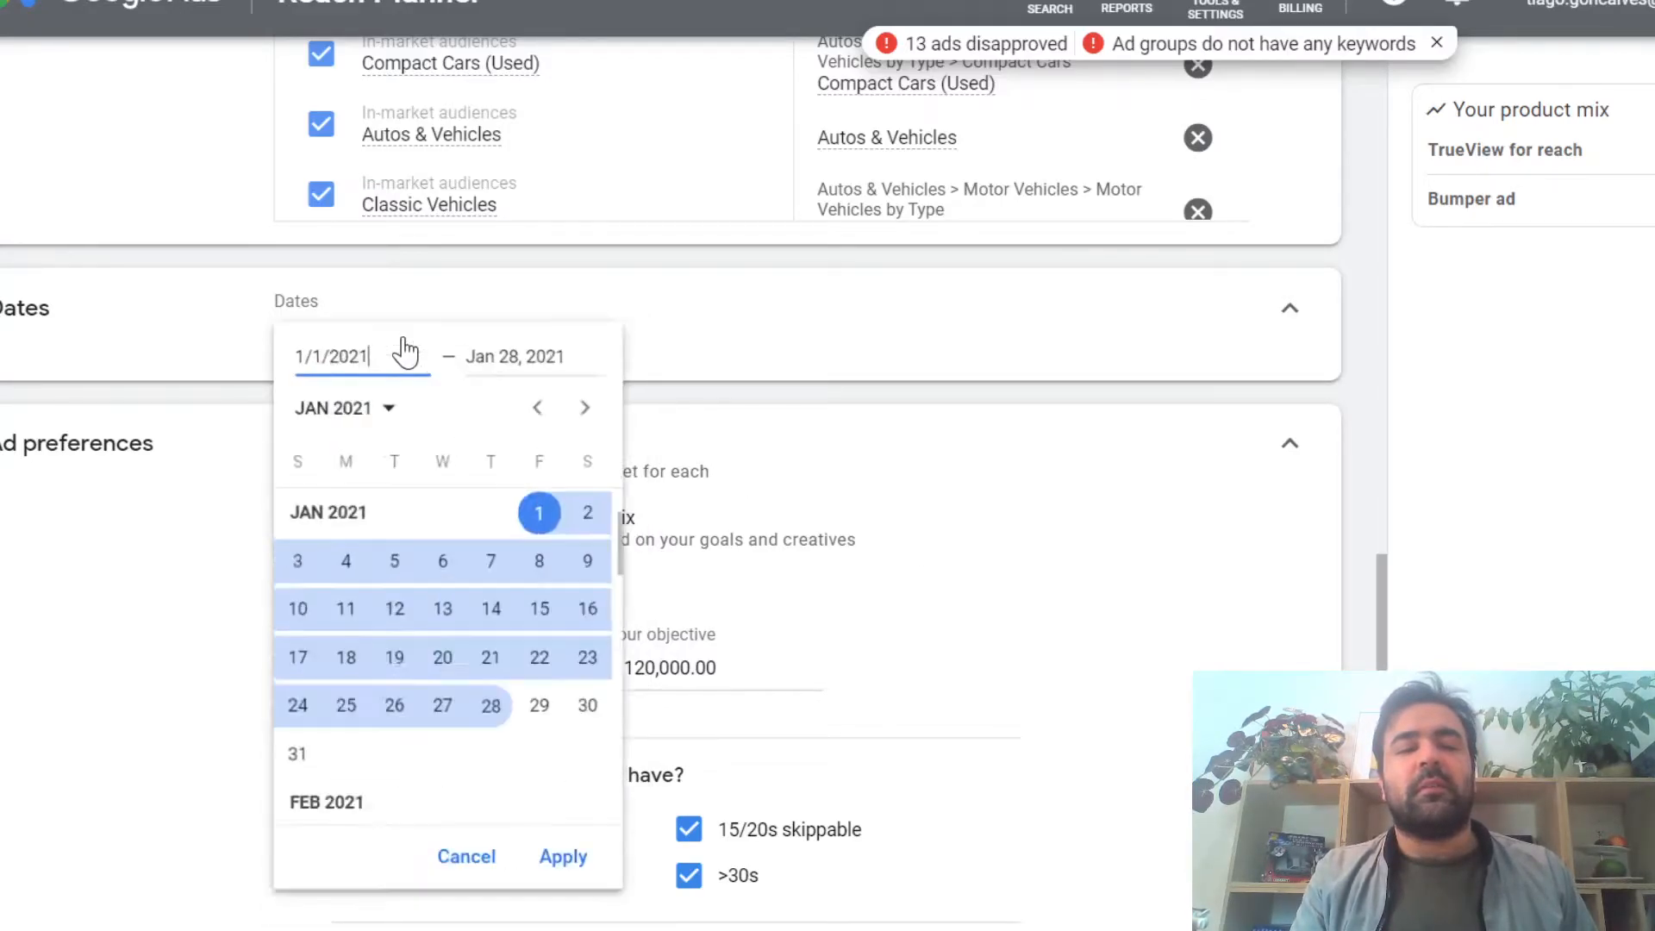
scroll(535, 689, down, 1)
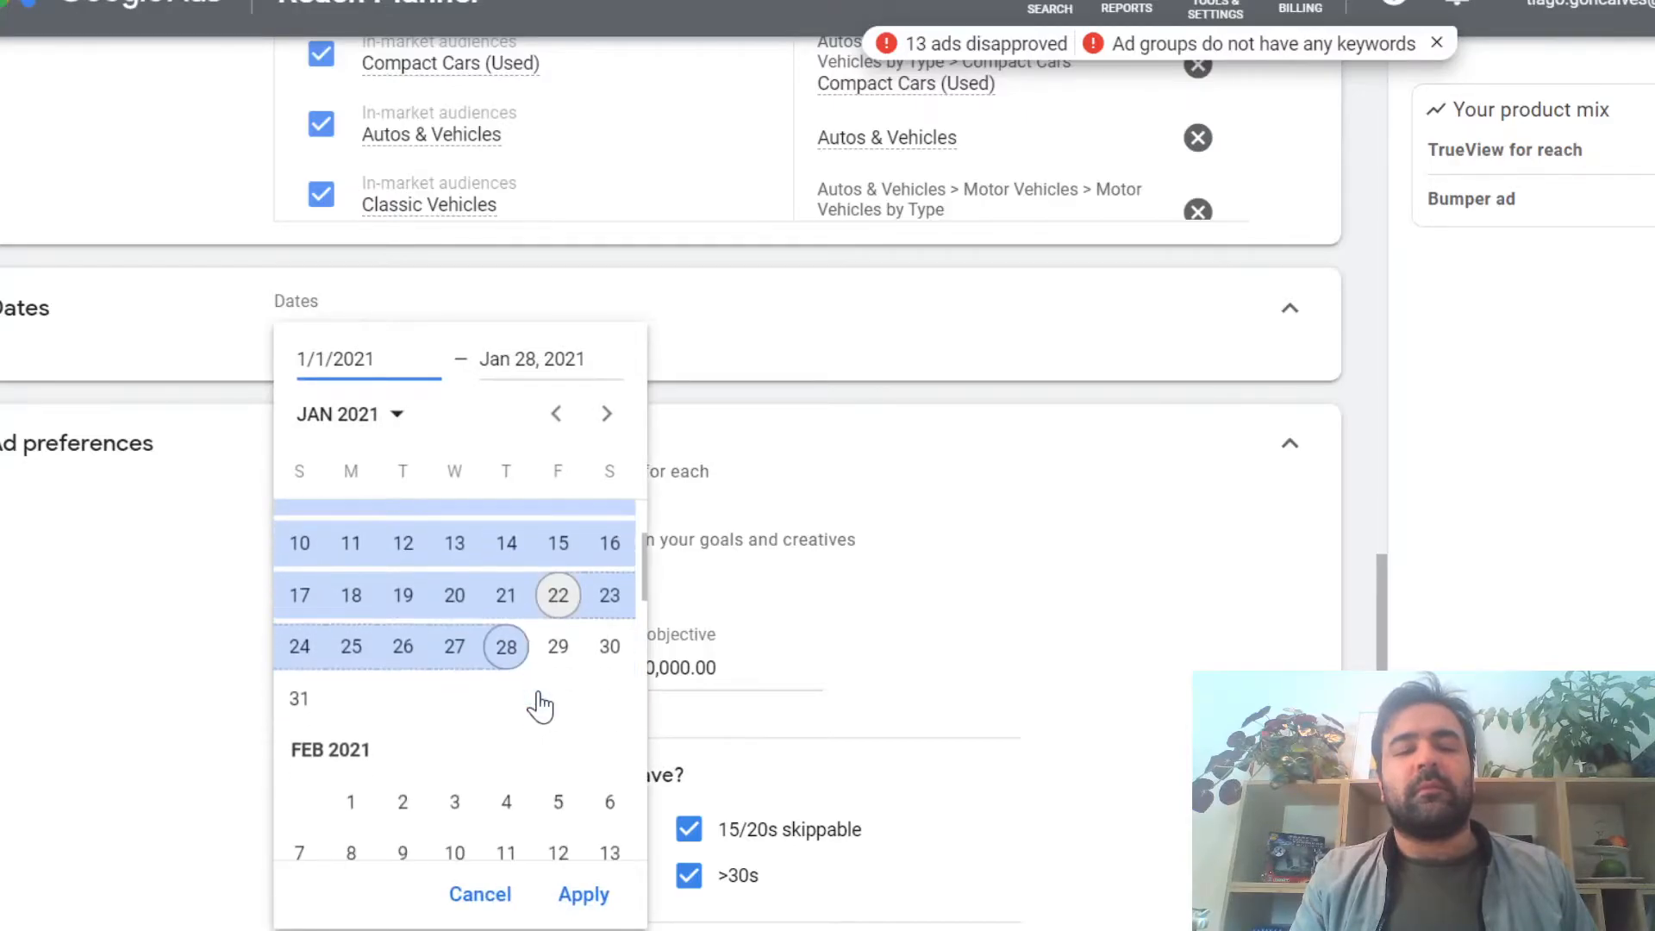
click(824, 491)
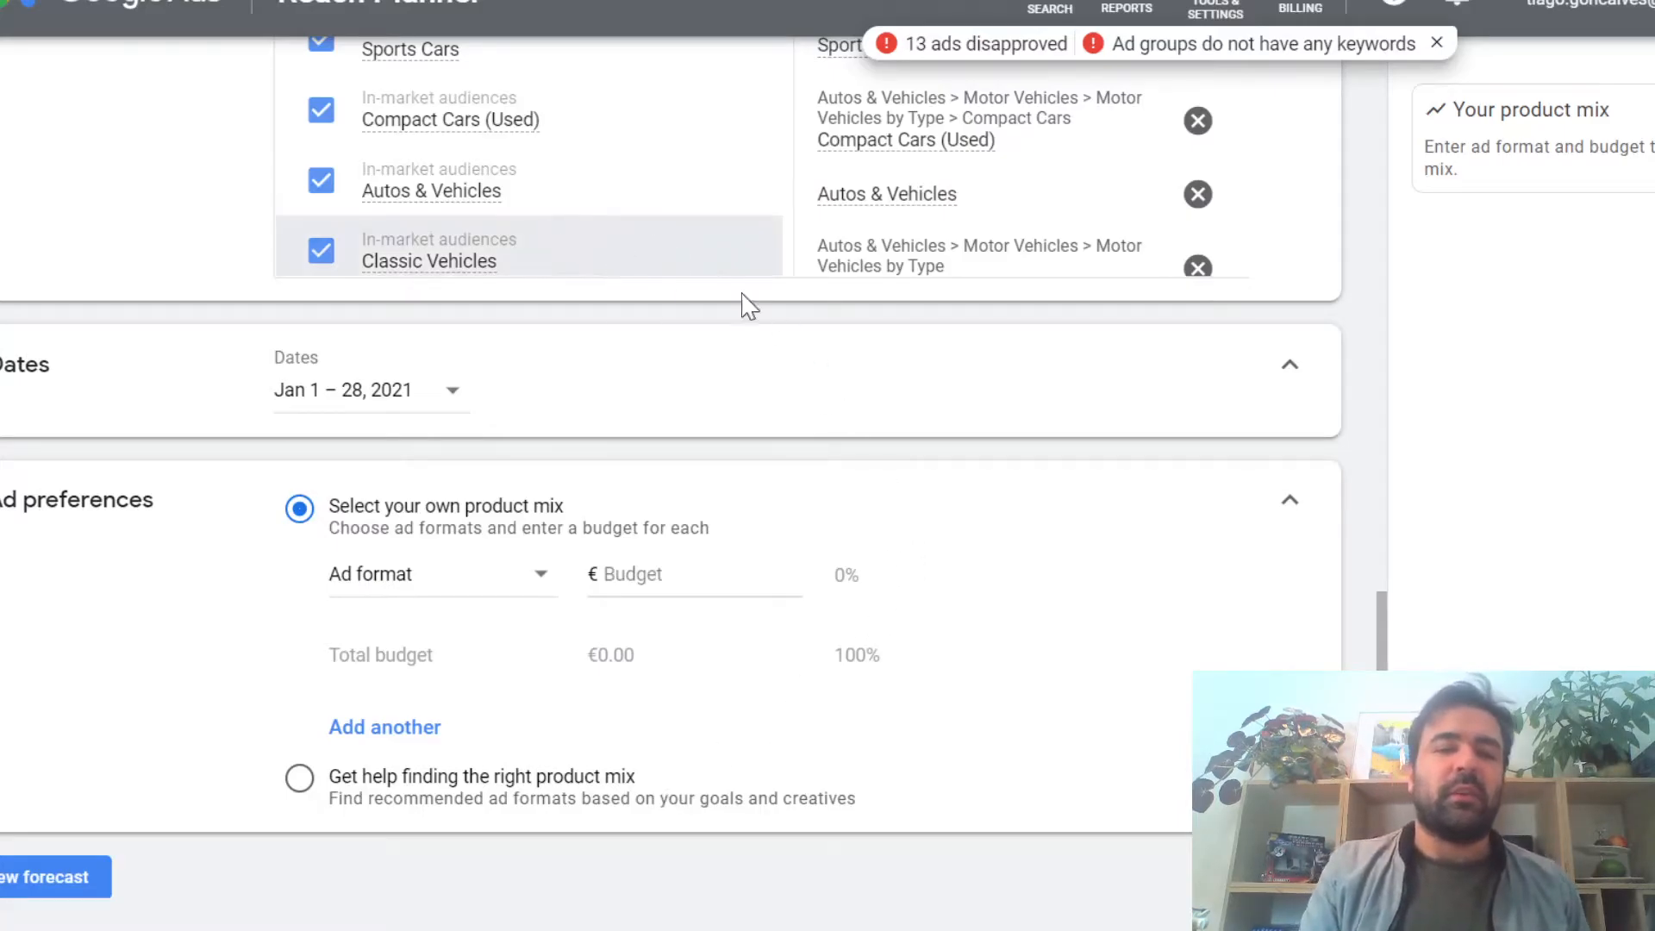
Step: Set the ad preferences to get help finding the right product mix and go to the budget objective
scroll(1138, 428, up, 4)
scroll(1138, 428, down, 4)
scroll(1138, 428, down, 1)
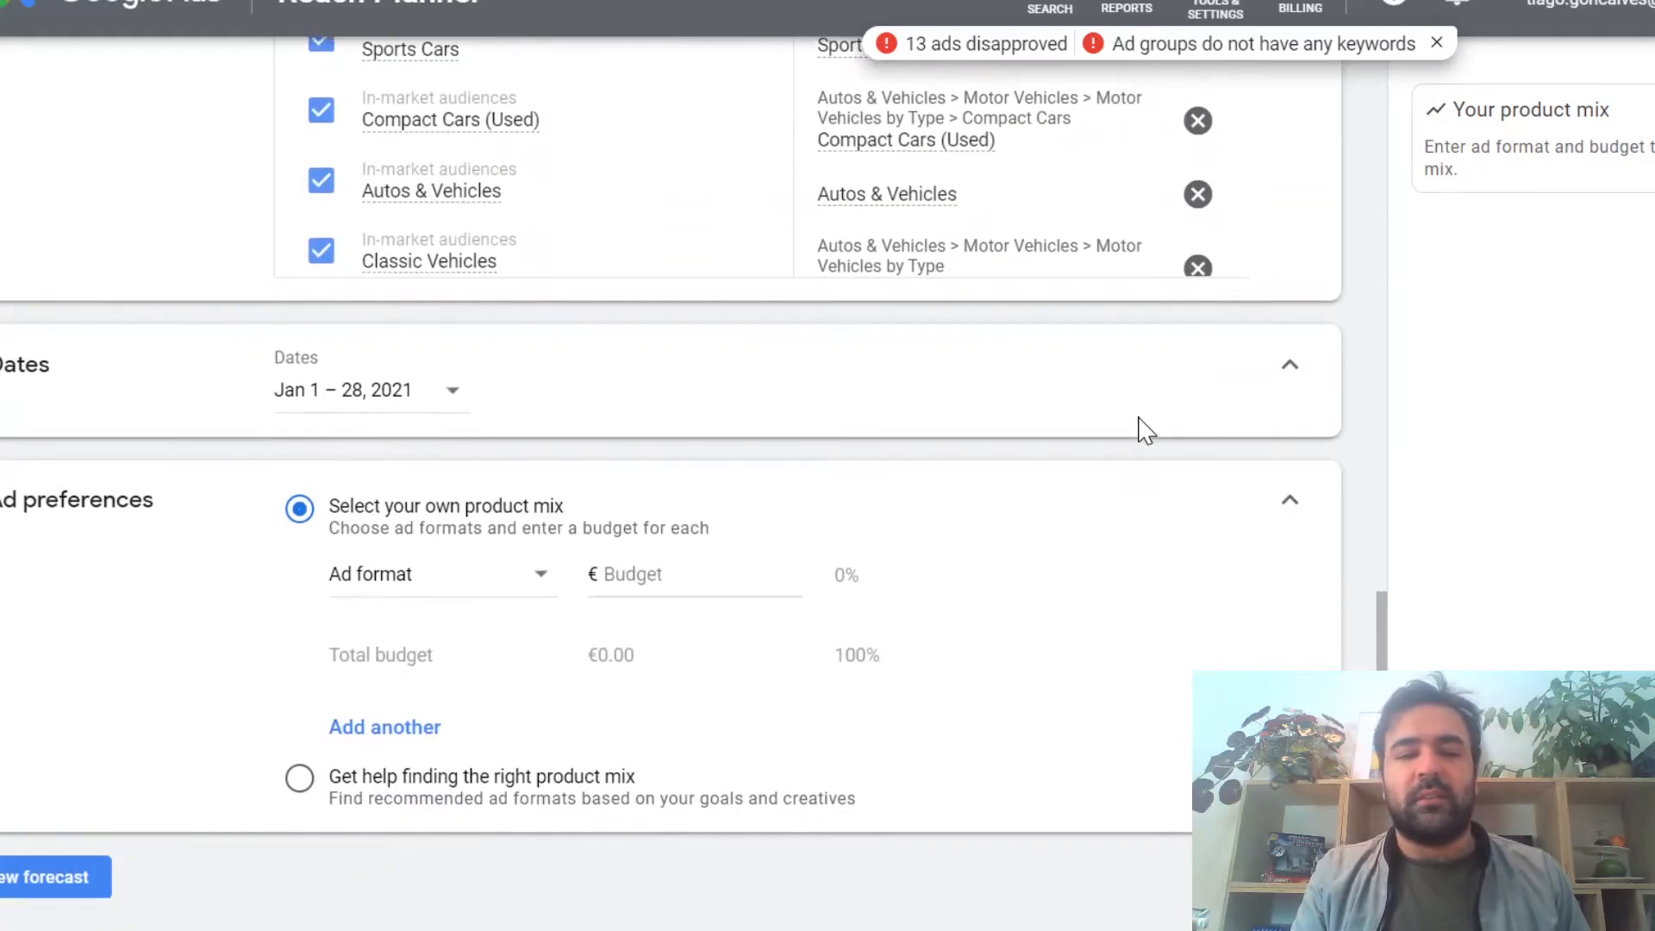
click(311, 780)
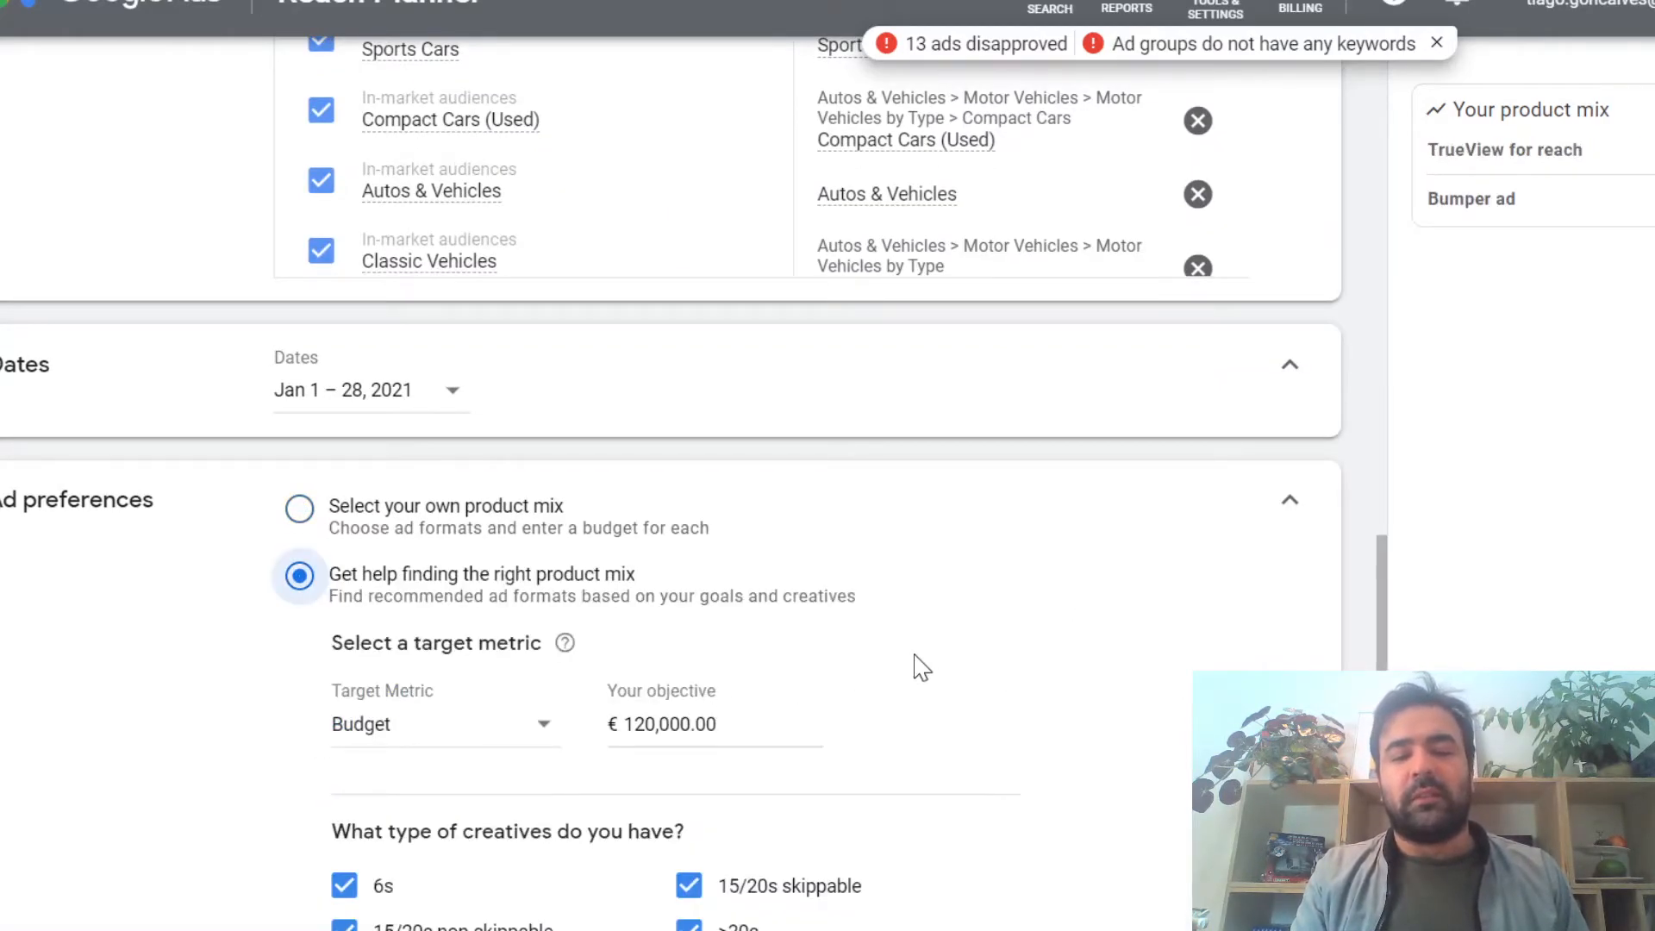
scroll(920, 666, down, 3)
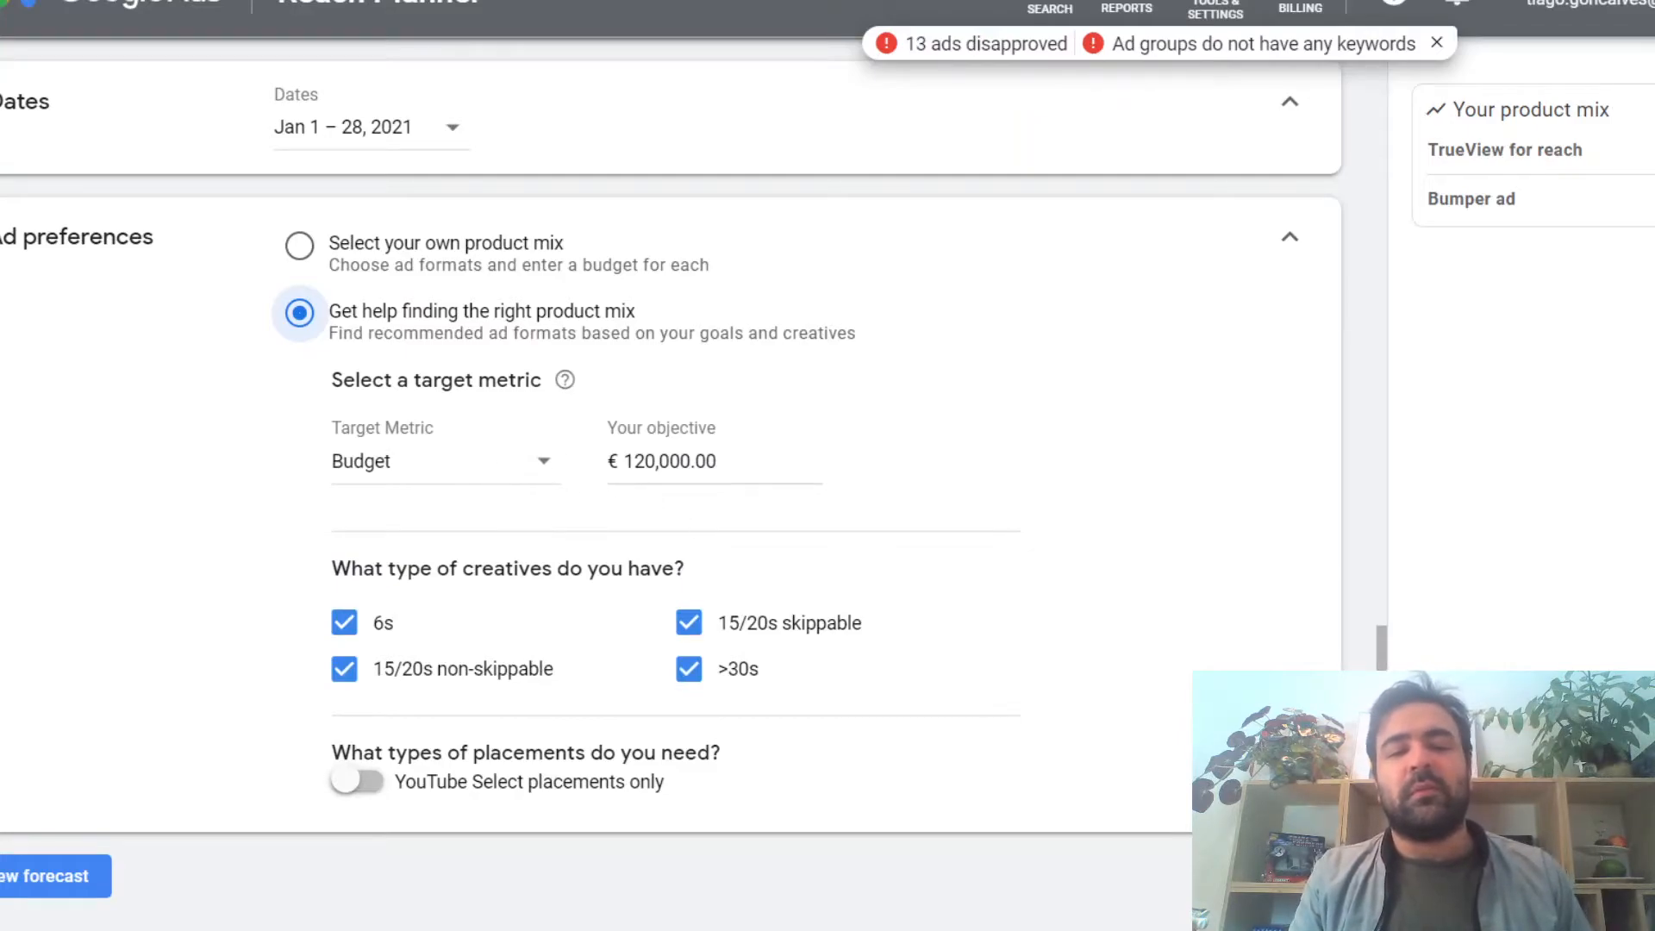
click(656, 462)
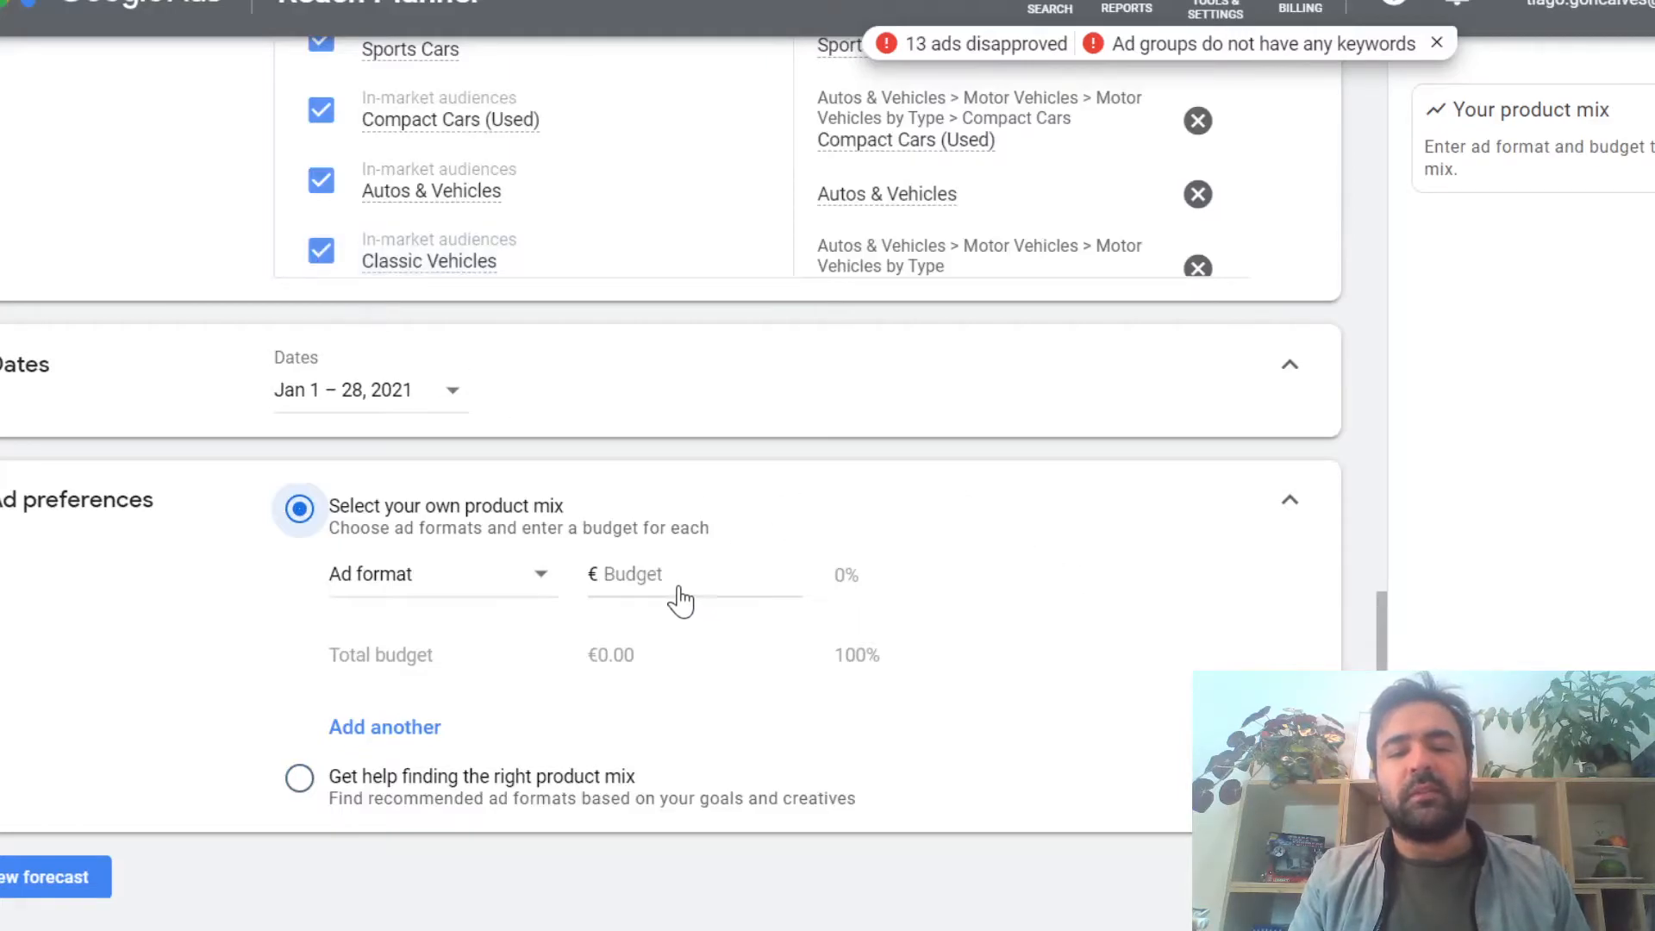
Step: Review the ad formats offered for a self-selected product mix, from mastheads to YouTube Select
click(474, 577)
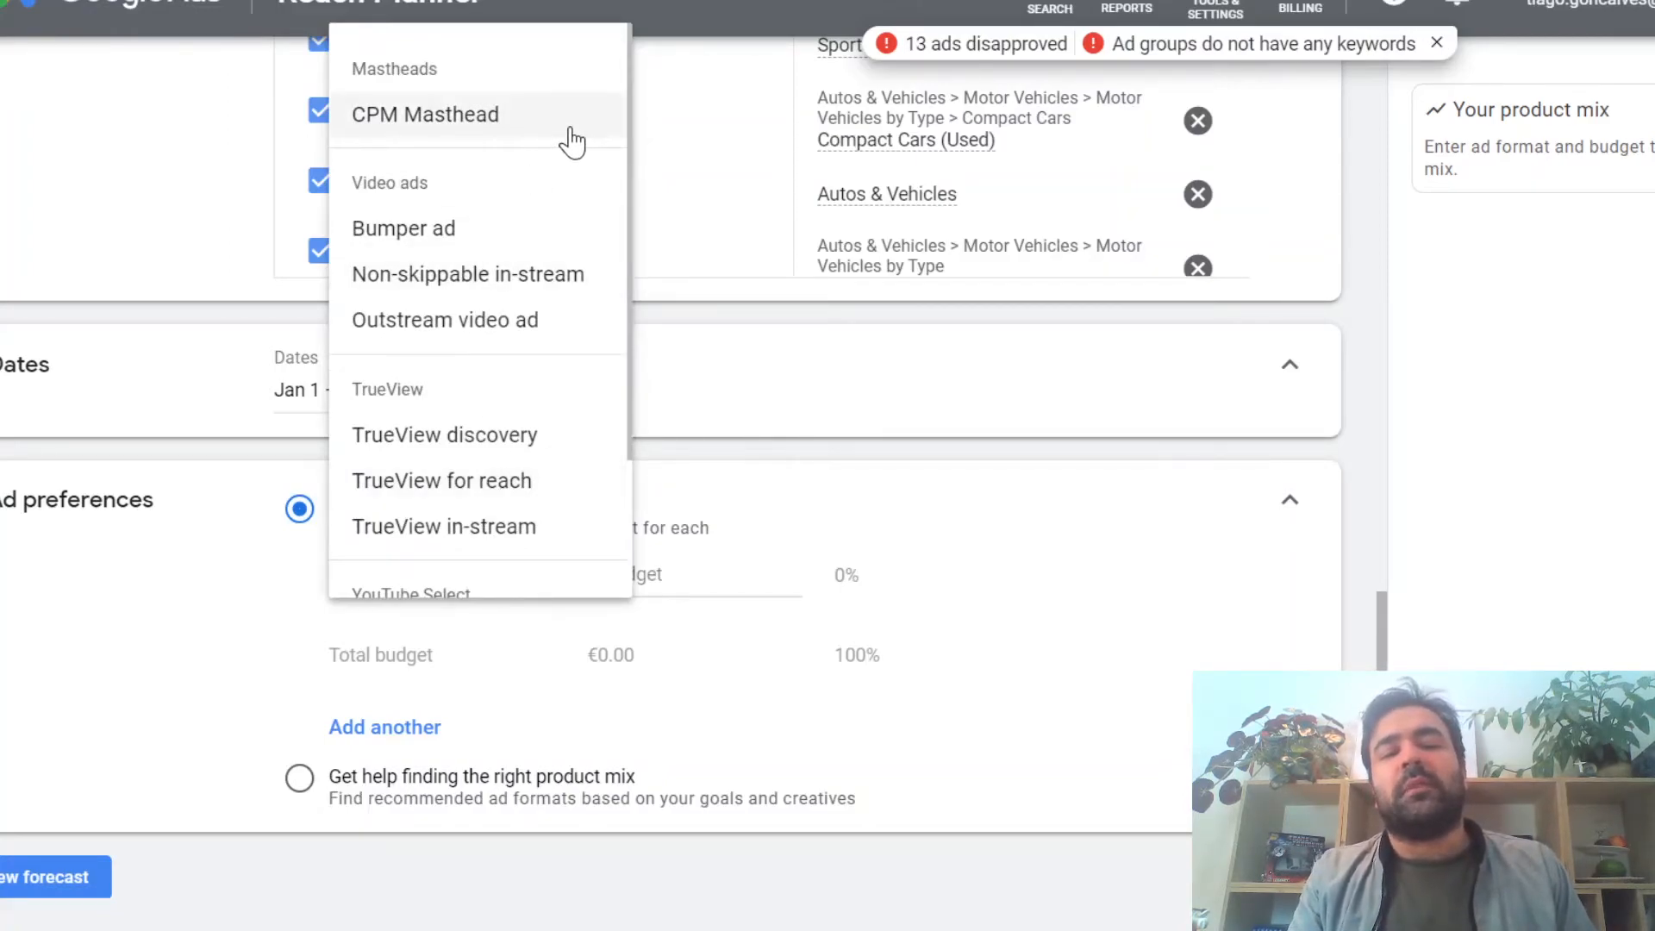
scroll(560, 216, down, 2)
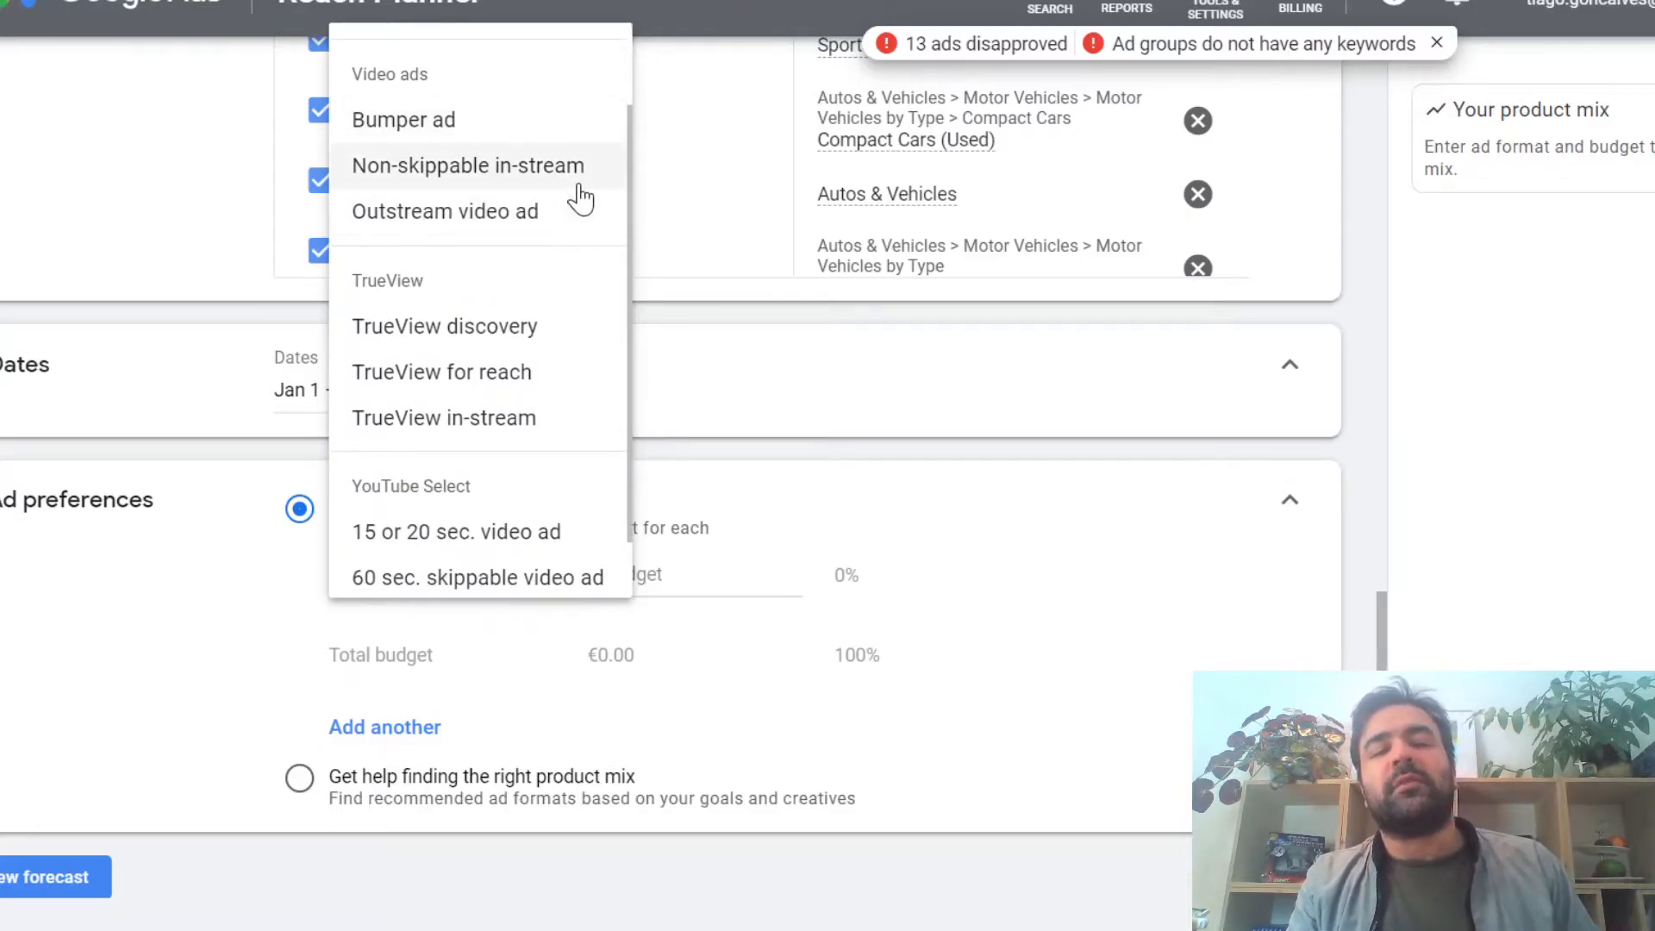
scroll(579, 196, down, 1)
scroll(579, 196, down, 1)
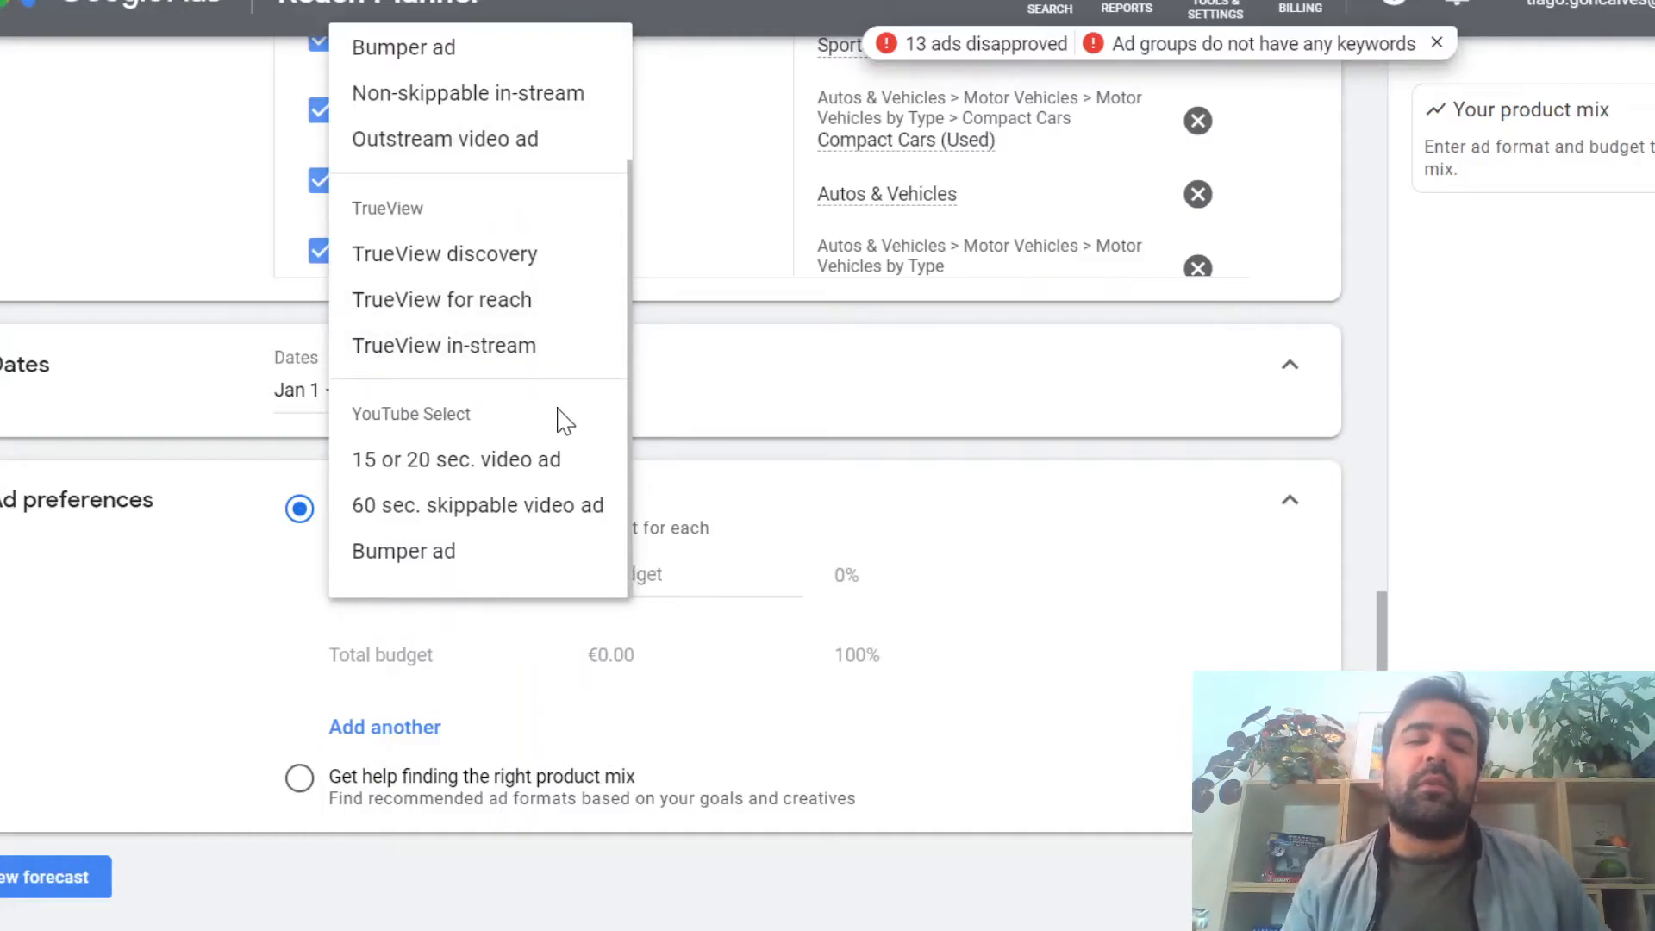
click(954, 552)
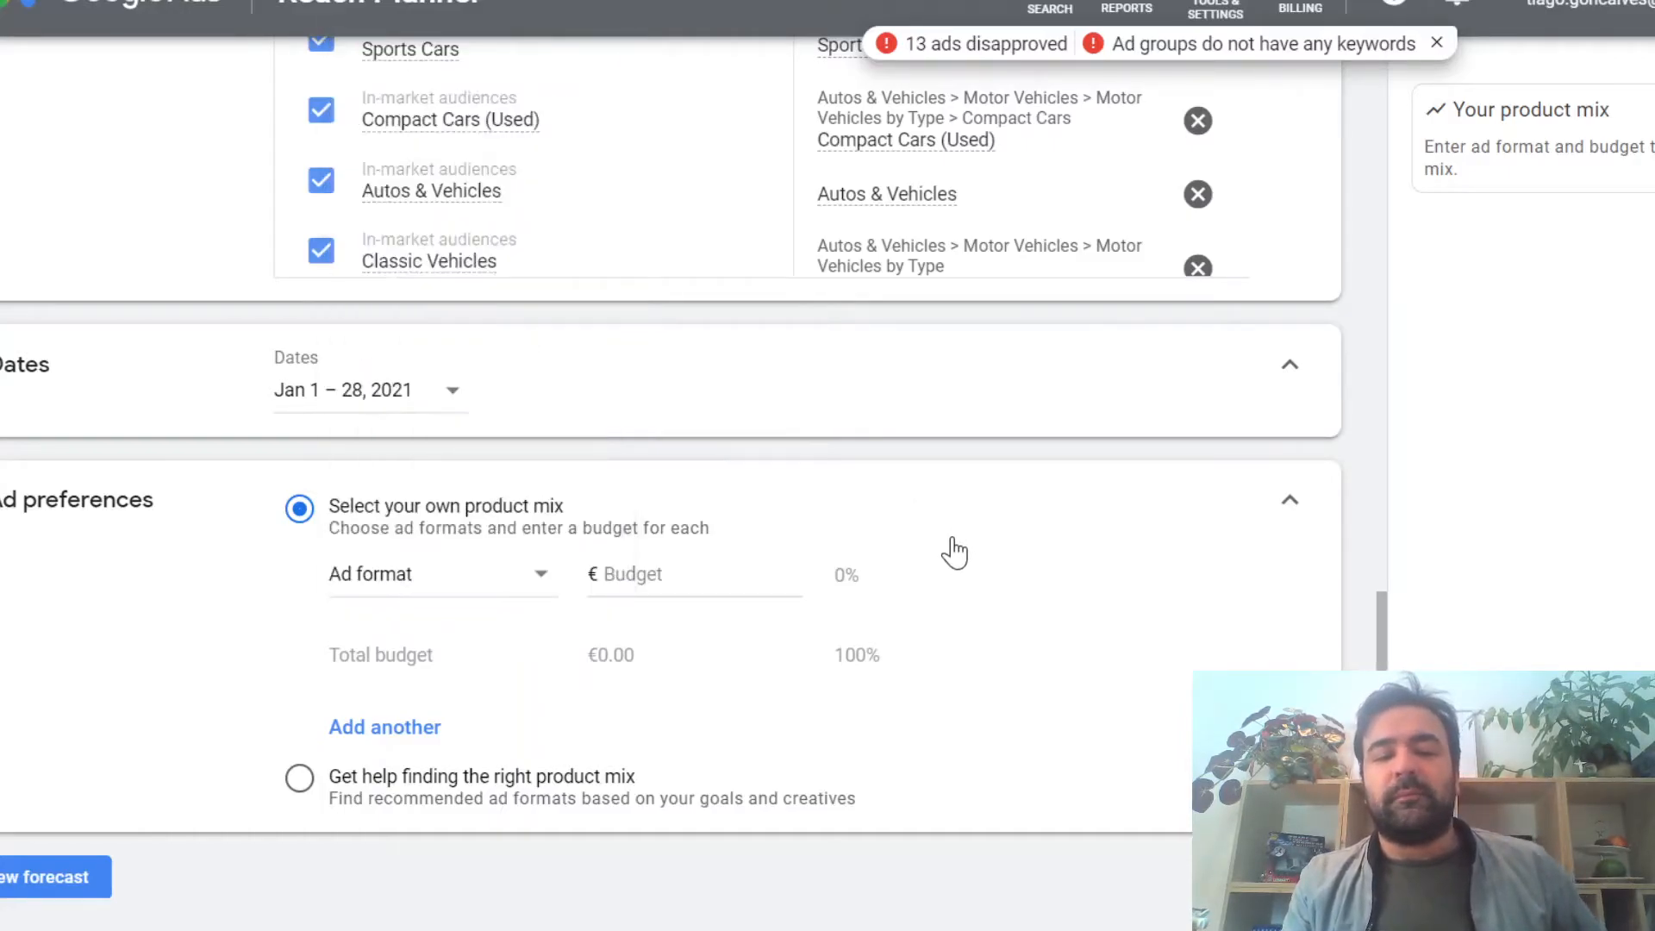
Step: Switch the ad preferences to get help finding the right product mix and exclude 6s creatives
click(300, 778)
scroll(973, 653, down, 2)
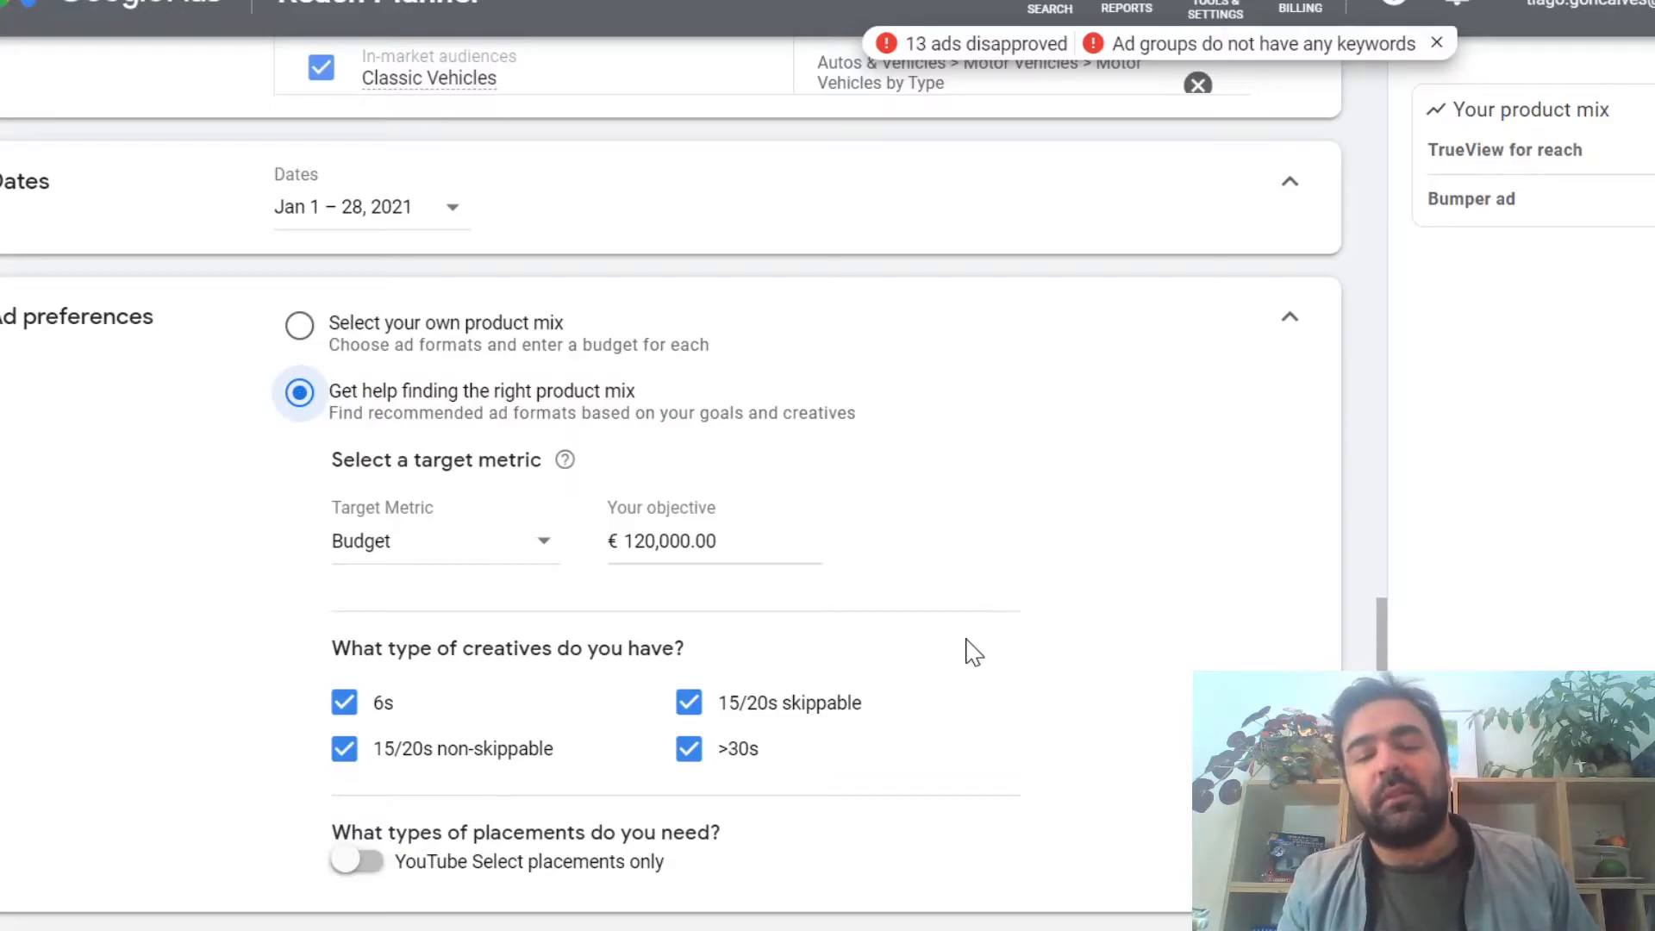
scroll(973, 653, up, 4)
scroll(974, 653, down, 3)
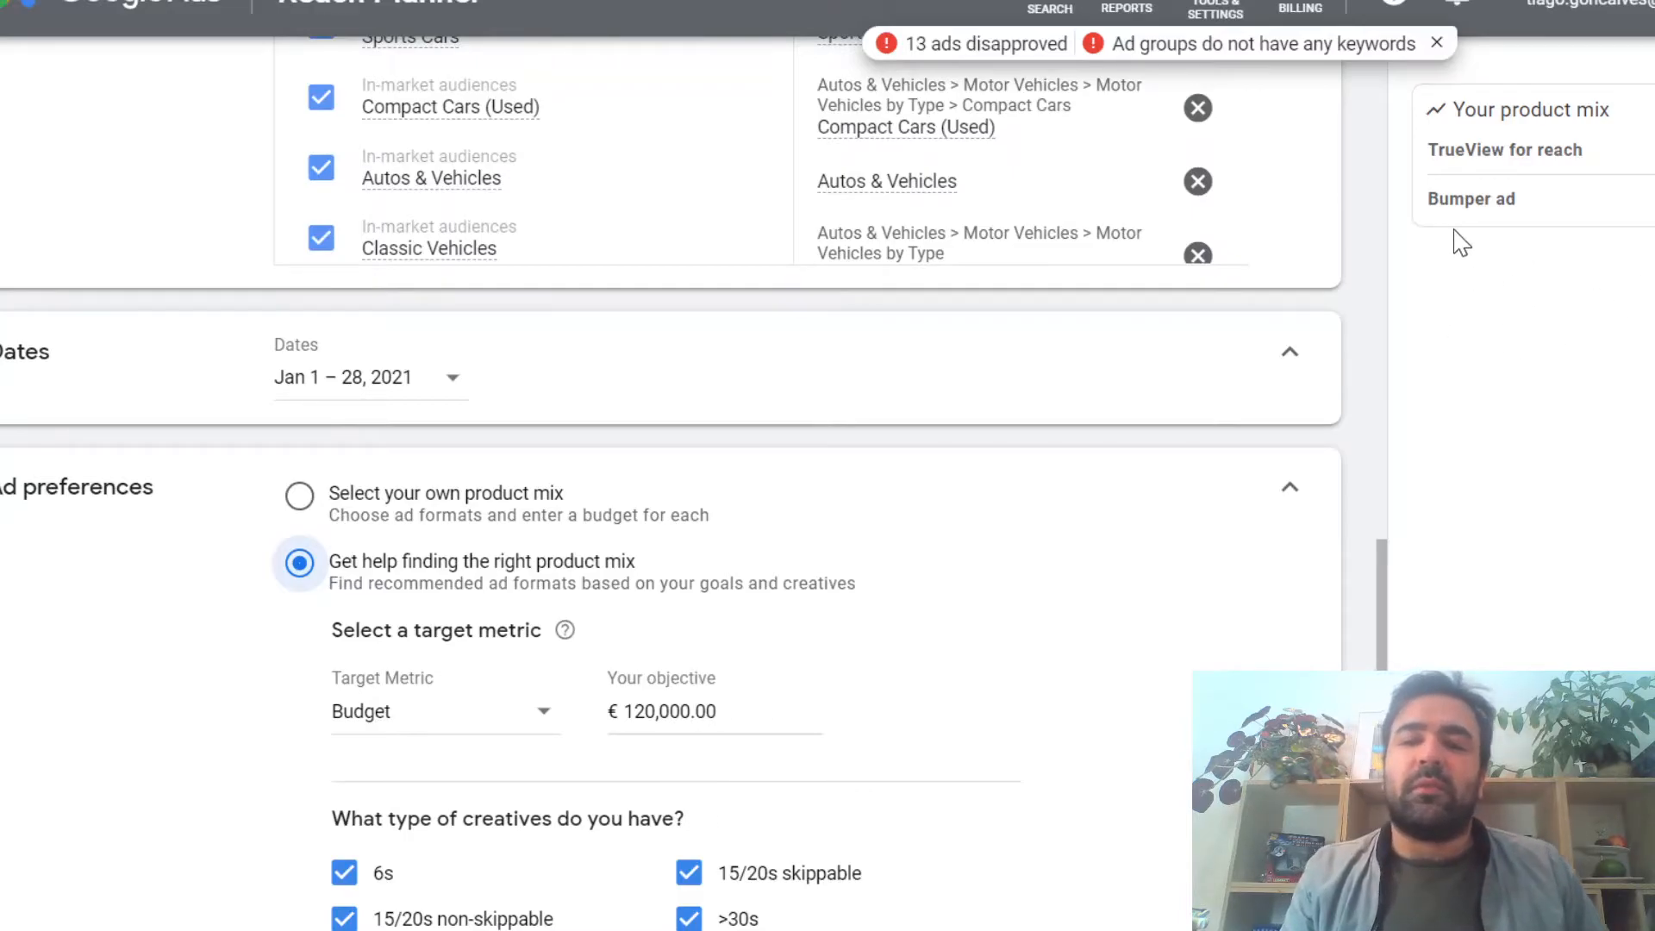
scroll(878, 666, down, 3)
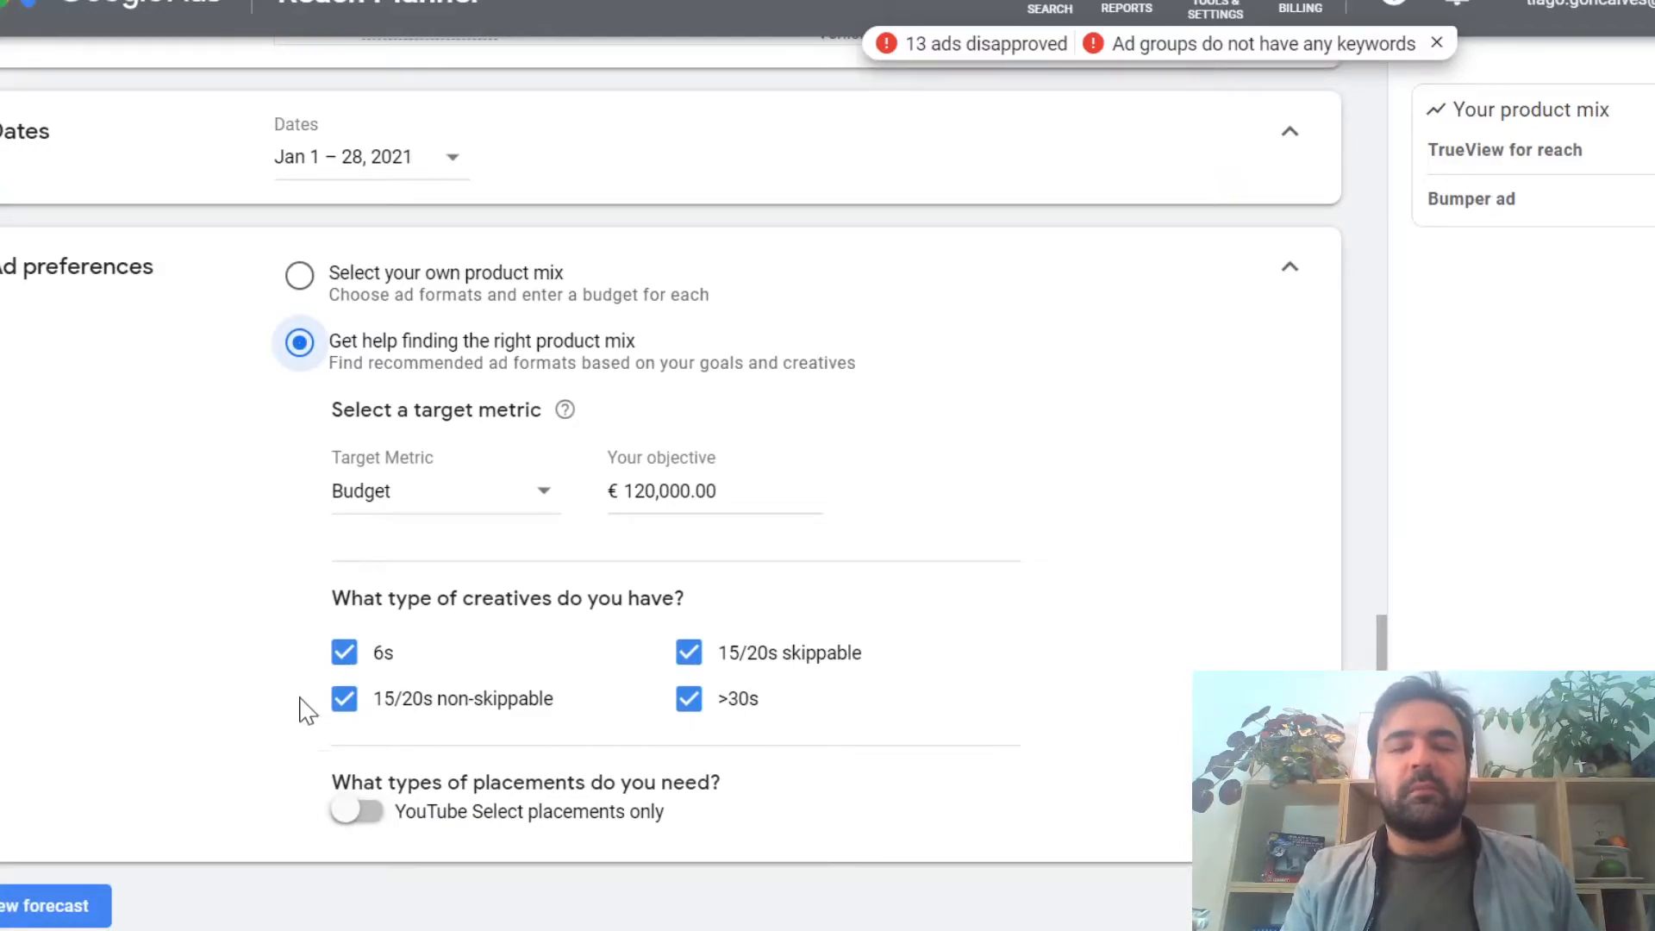
click(345, 653)
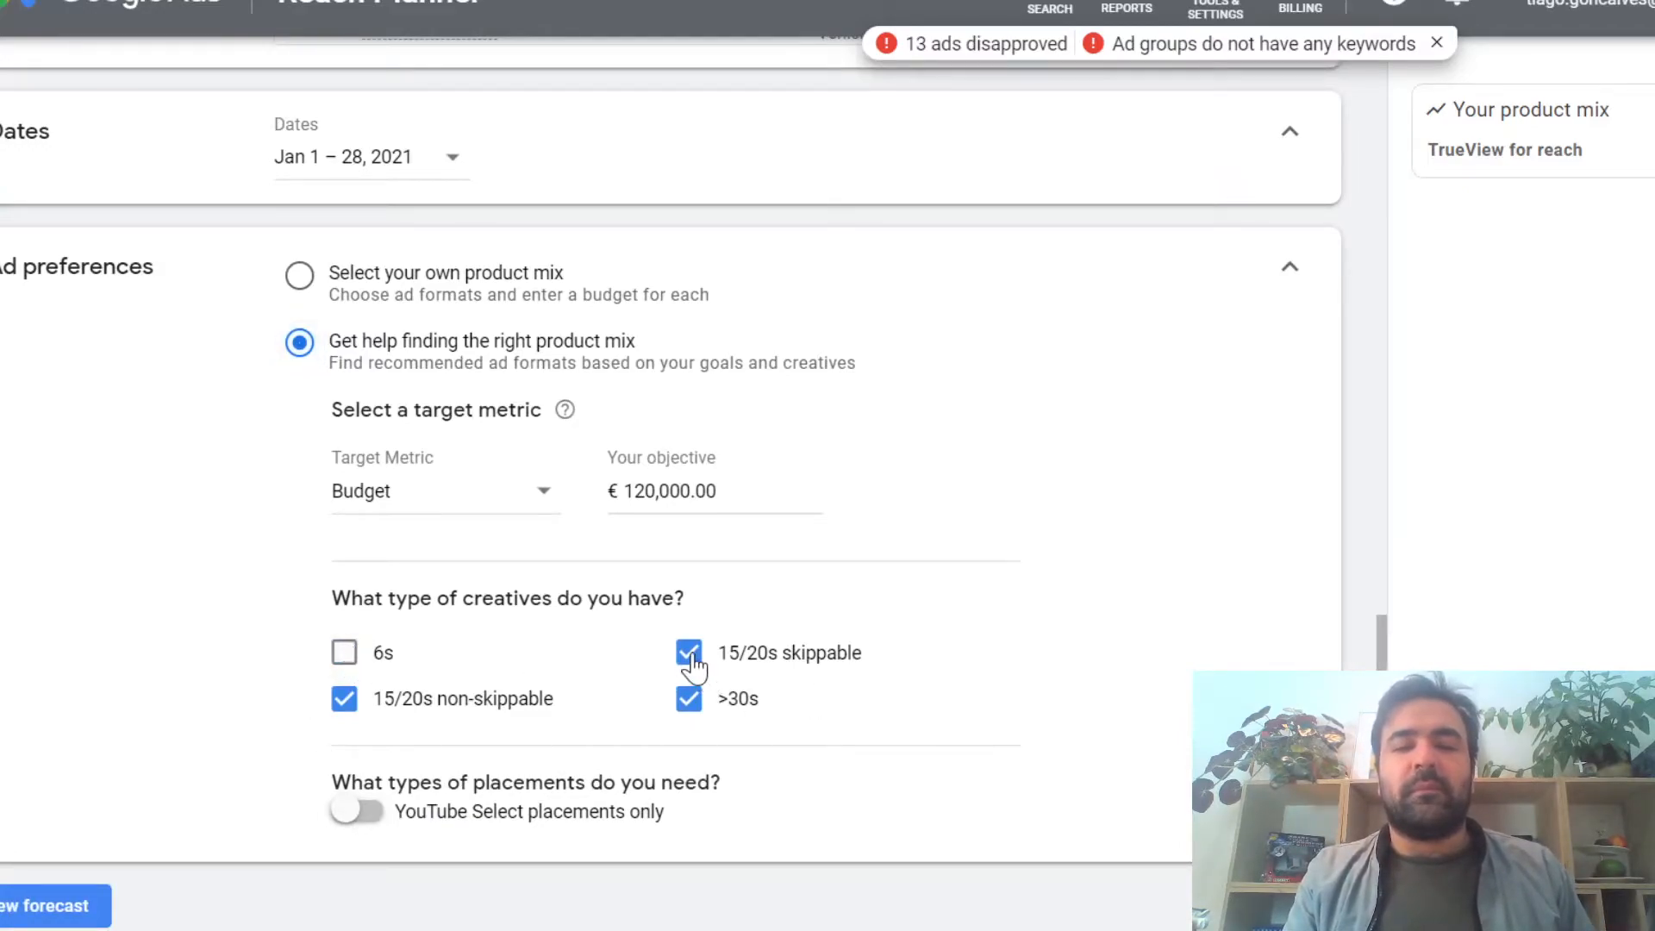
Step: Include 6s, 15/20s skippable and 15/20s non-skippable creatives in the ad preferences and exclude the >30s ones
click(344, 653)
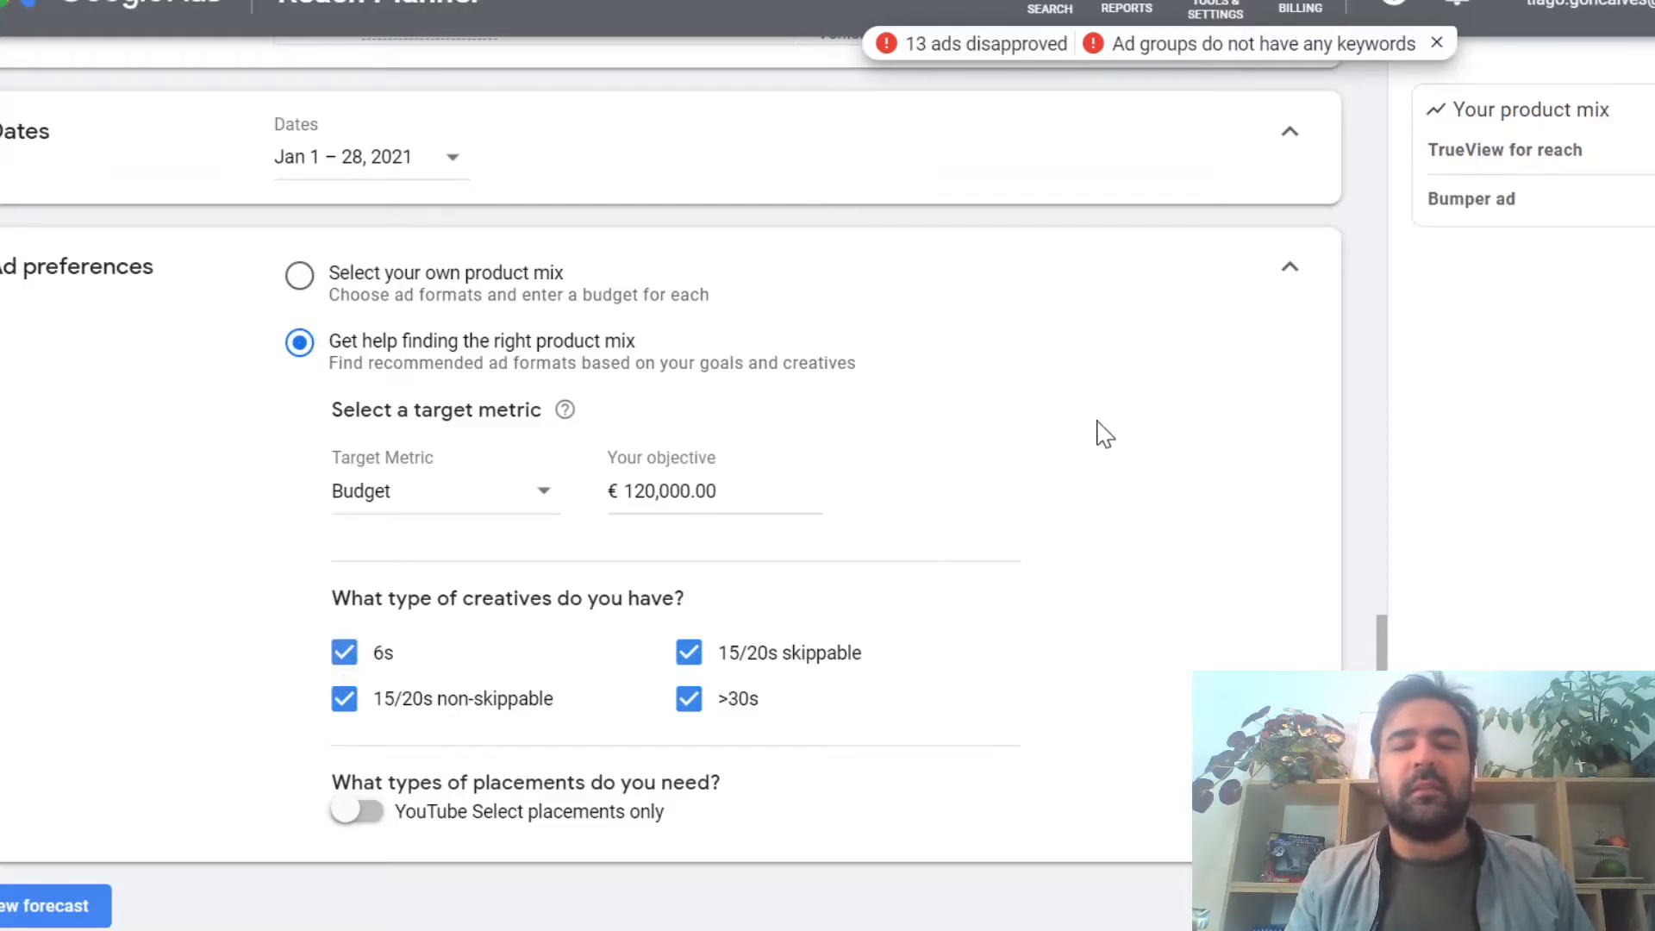
click(345, 655)
click(345, 655)
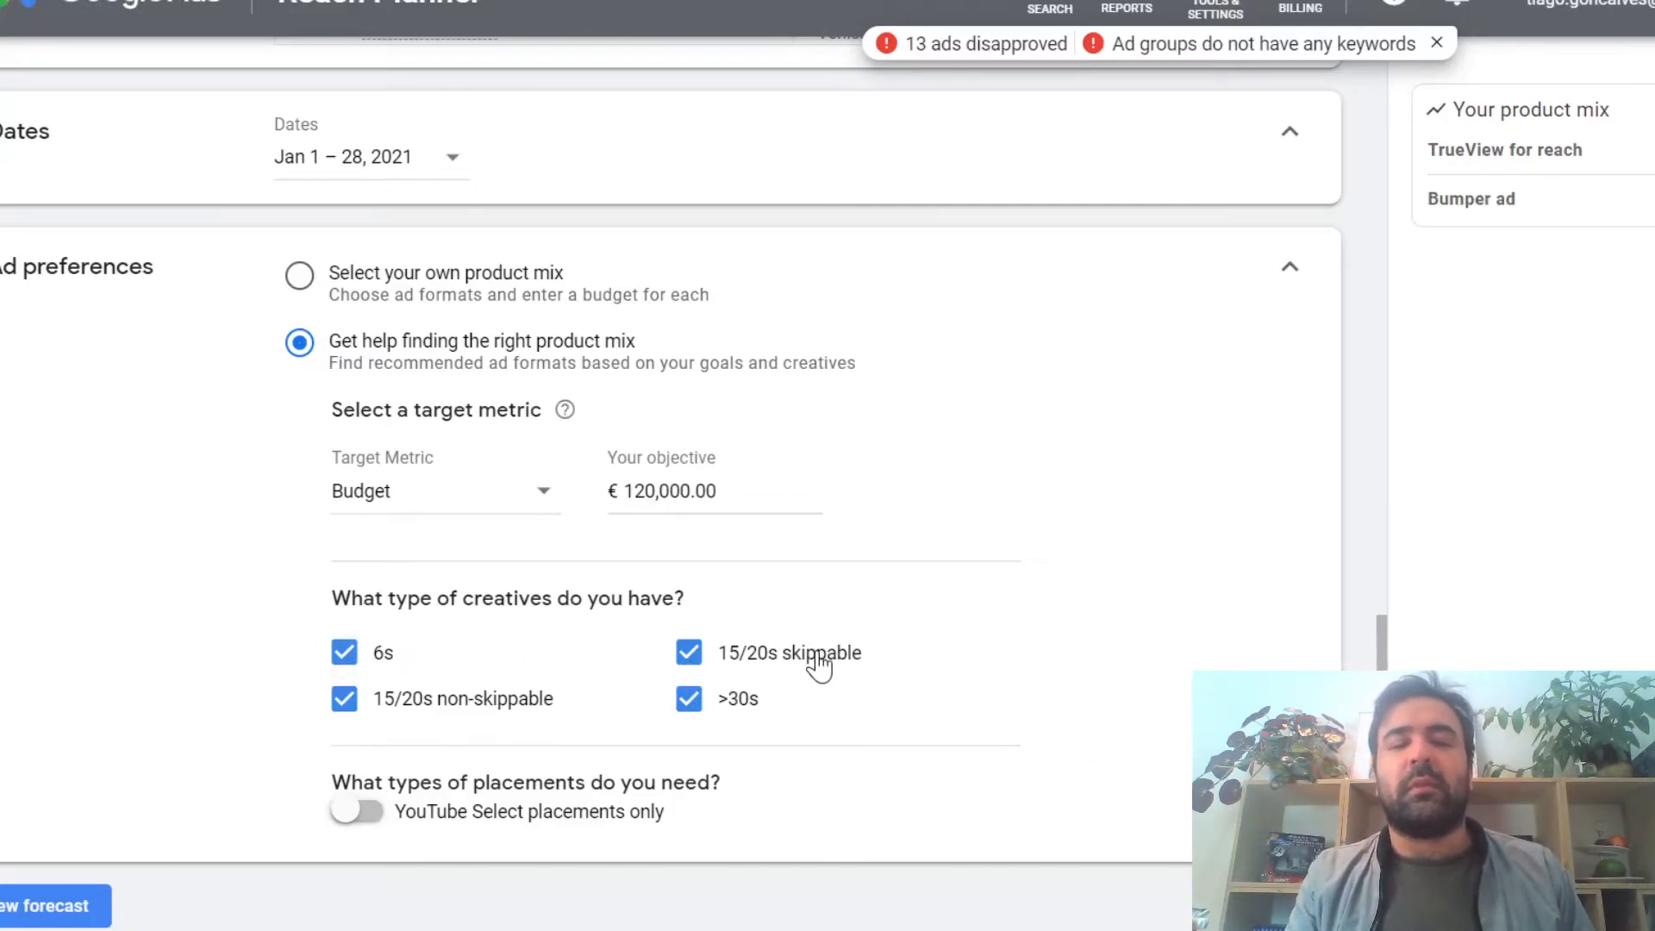
click(336, 657)
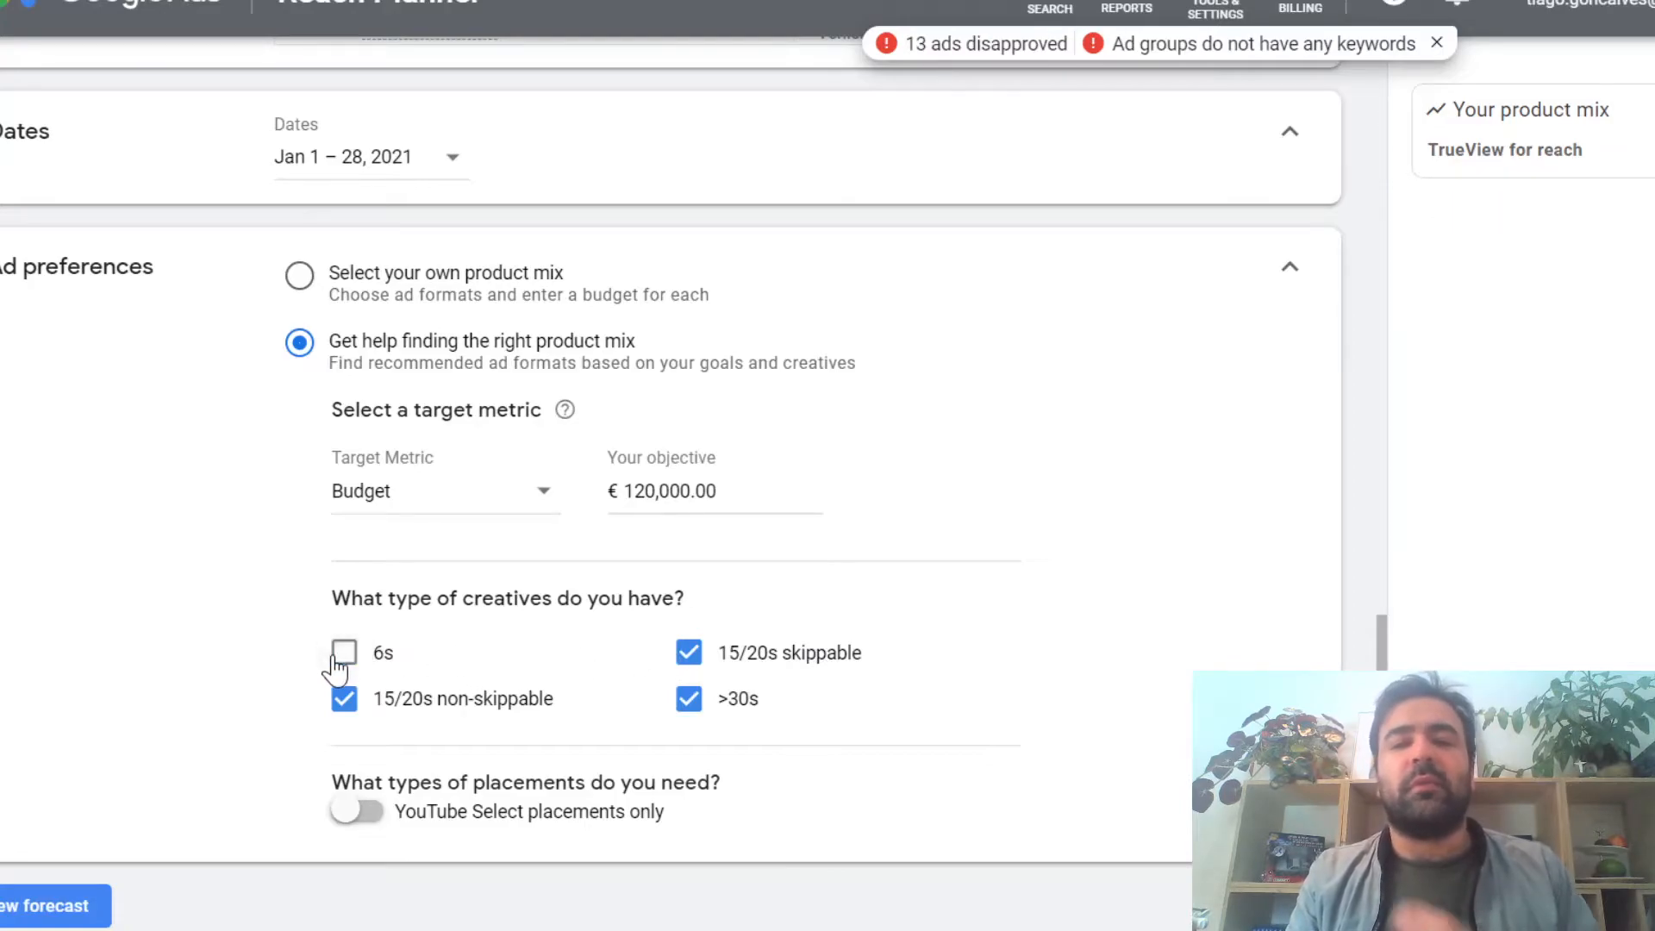
click(342, 655)
click(689, 699)
click(689, 652)
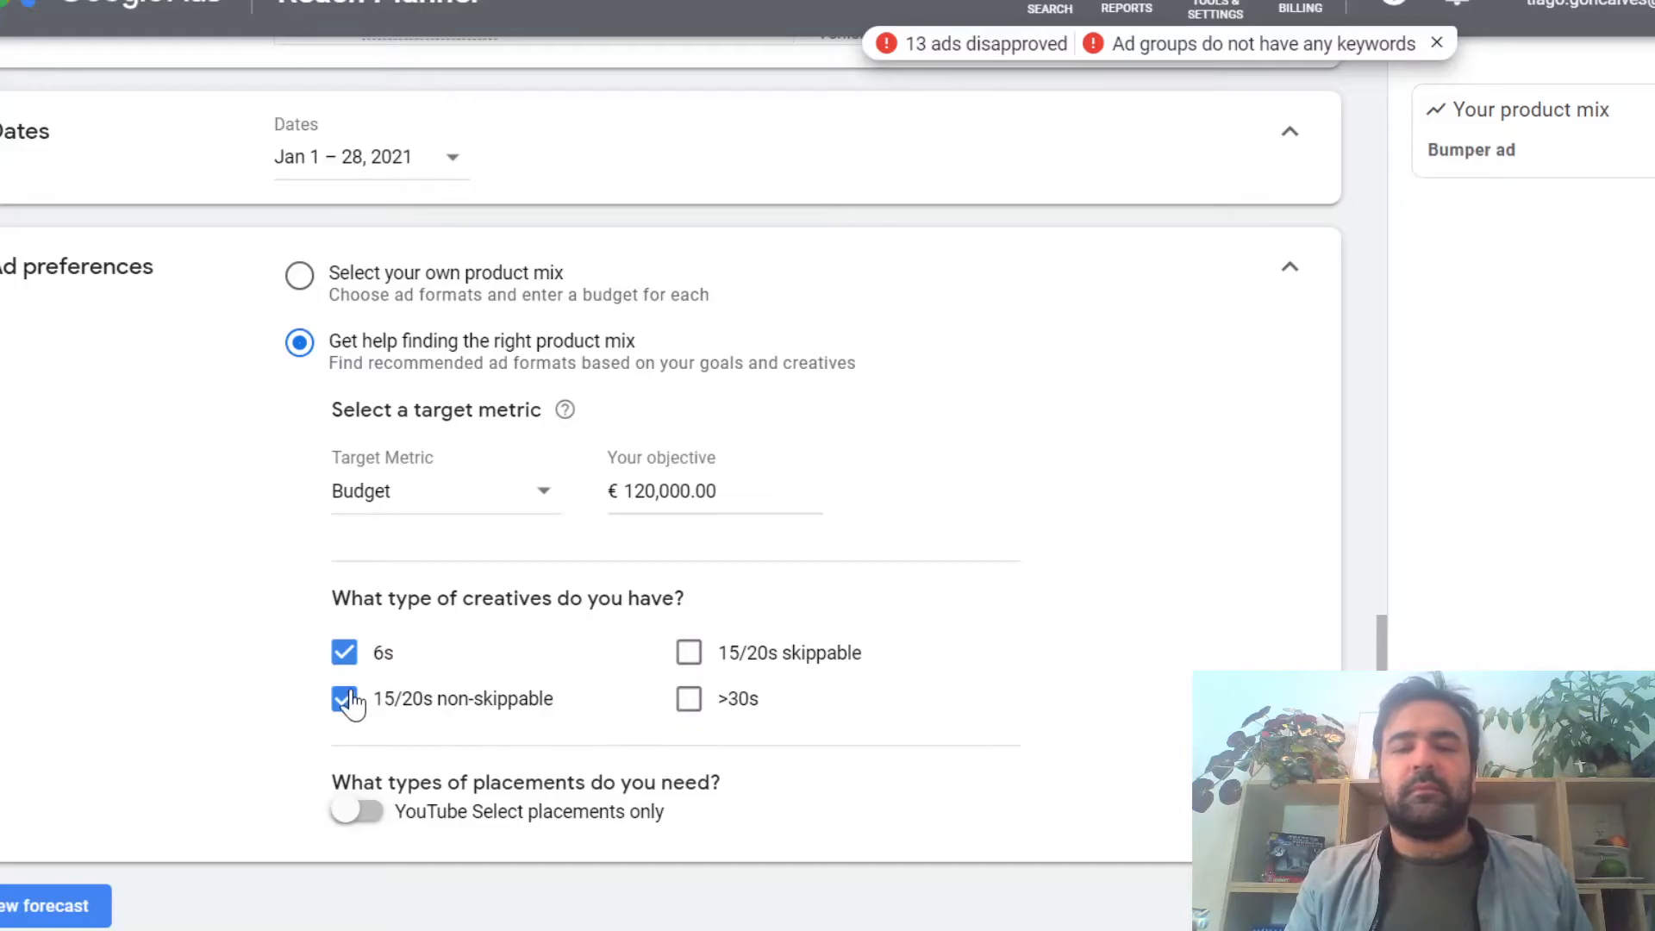
click(695, 660)
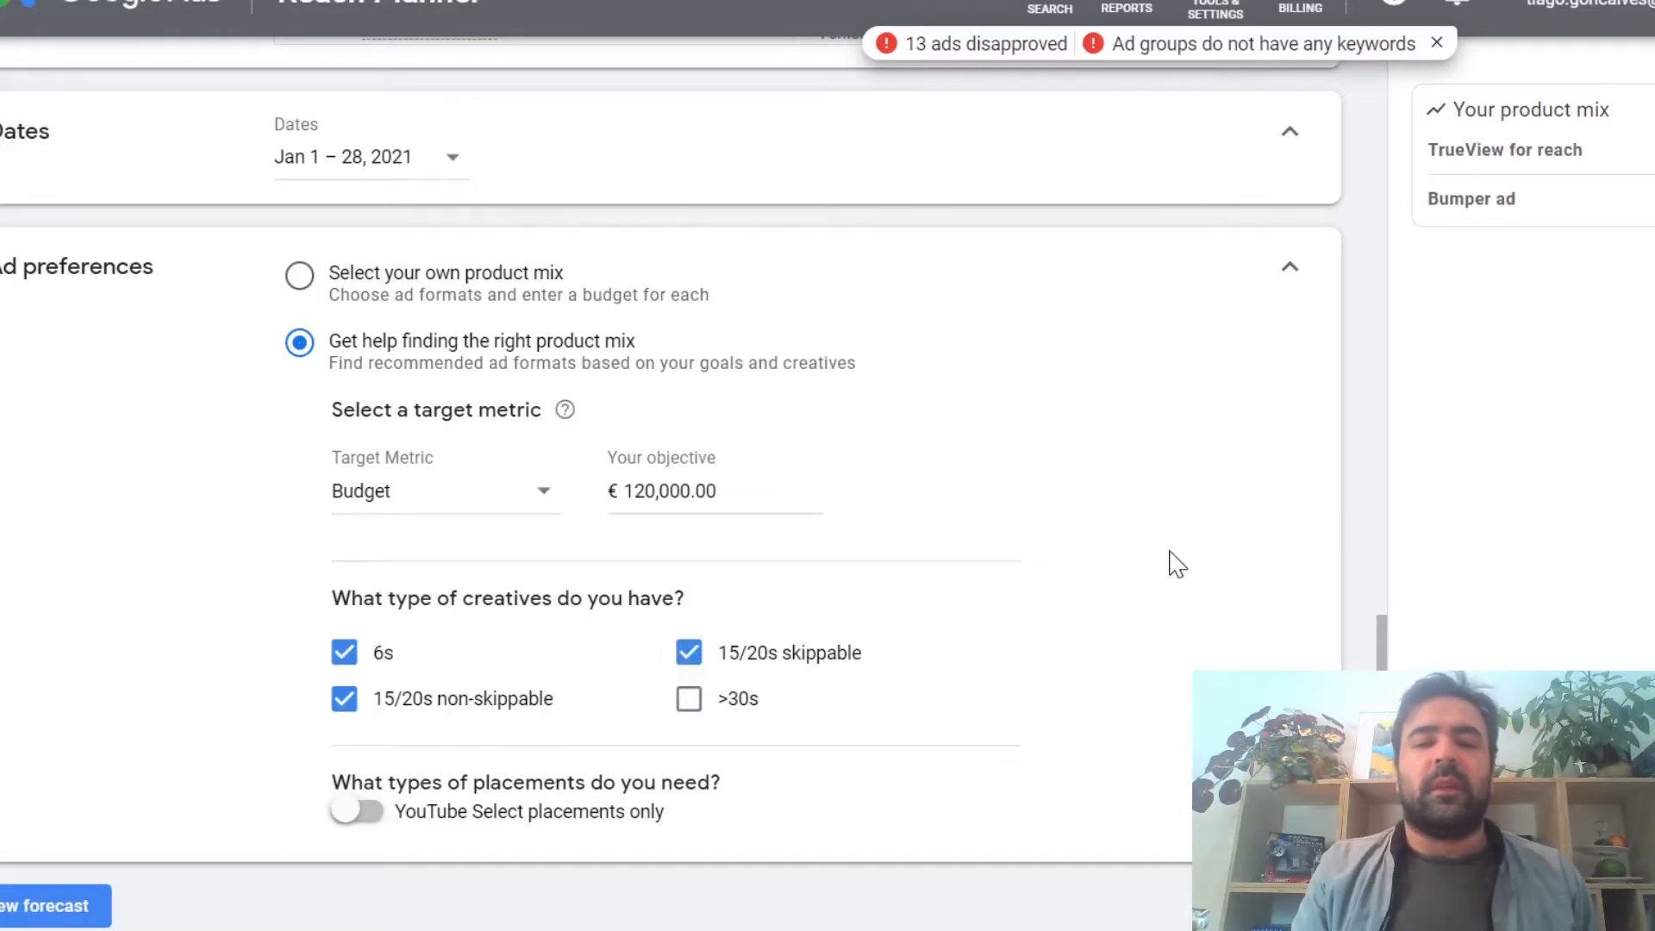
Step: Recheck the selected audiences and dates and generate the reach forecast
scroll(1097, 396, up, 5)
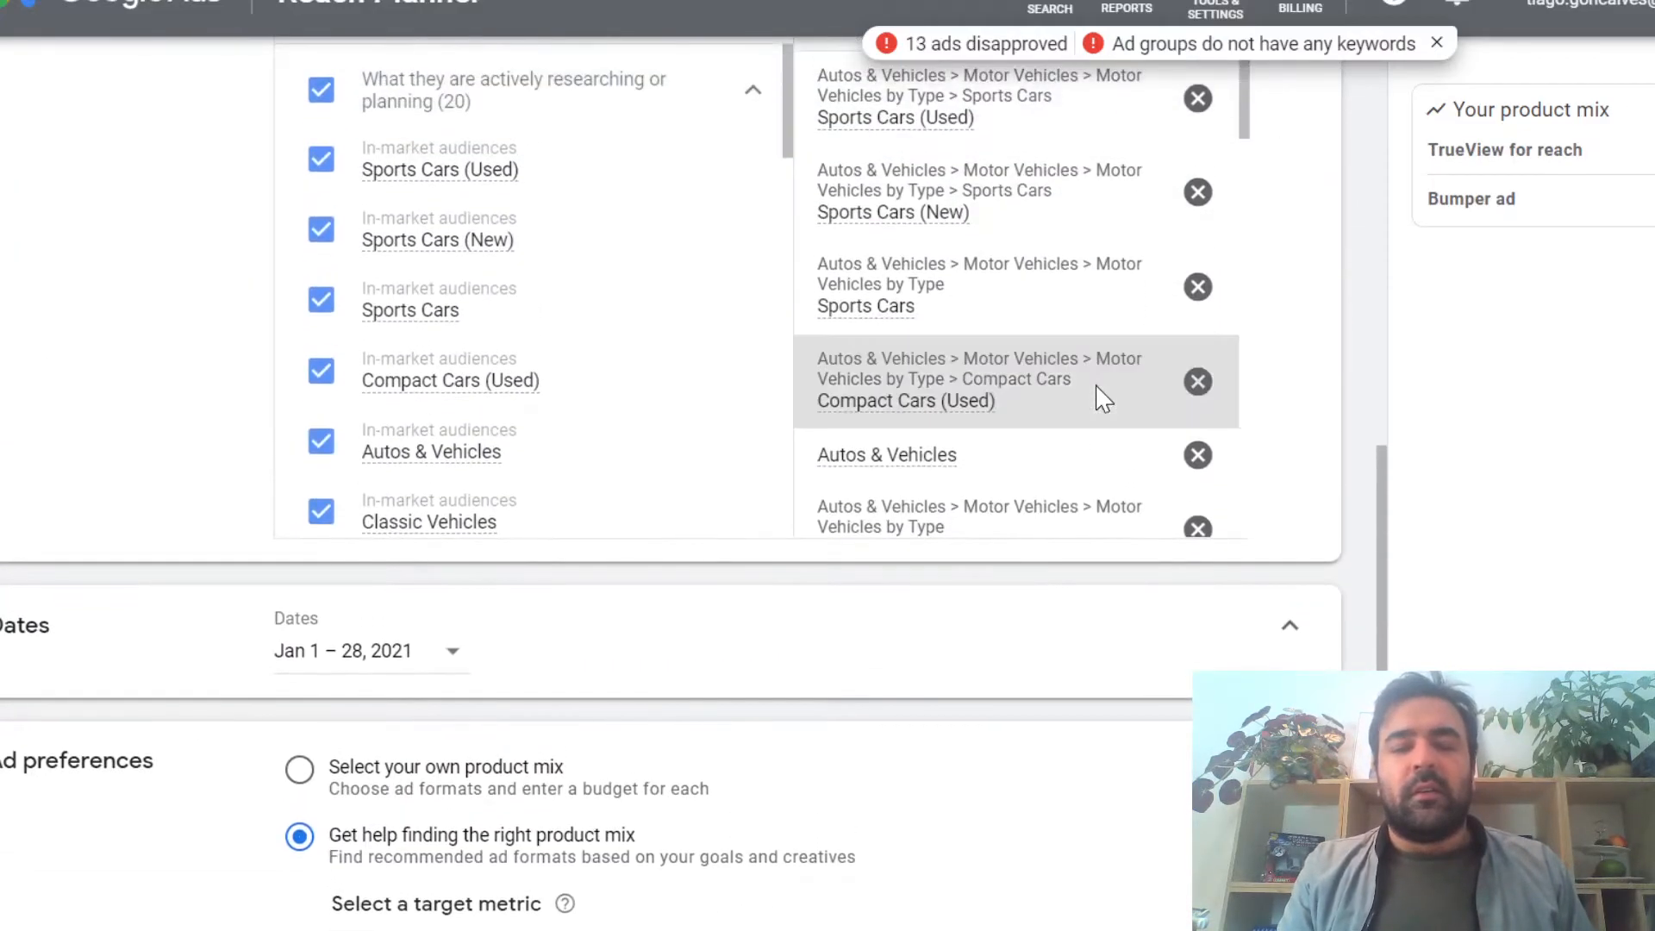
scroll(1098, 396, down, 3)
scroll(1000, 696, down, 5)
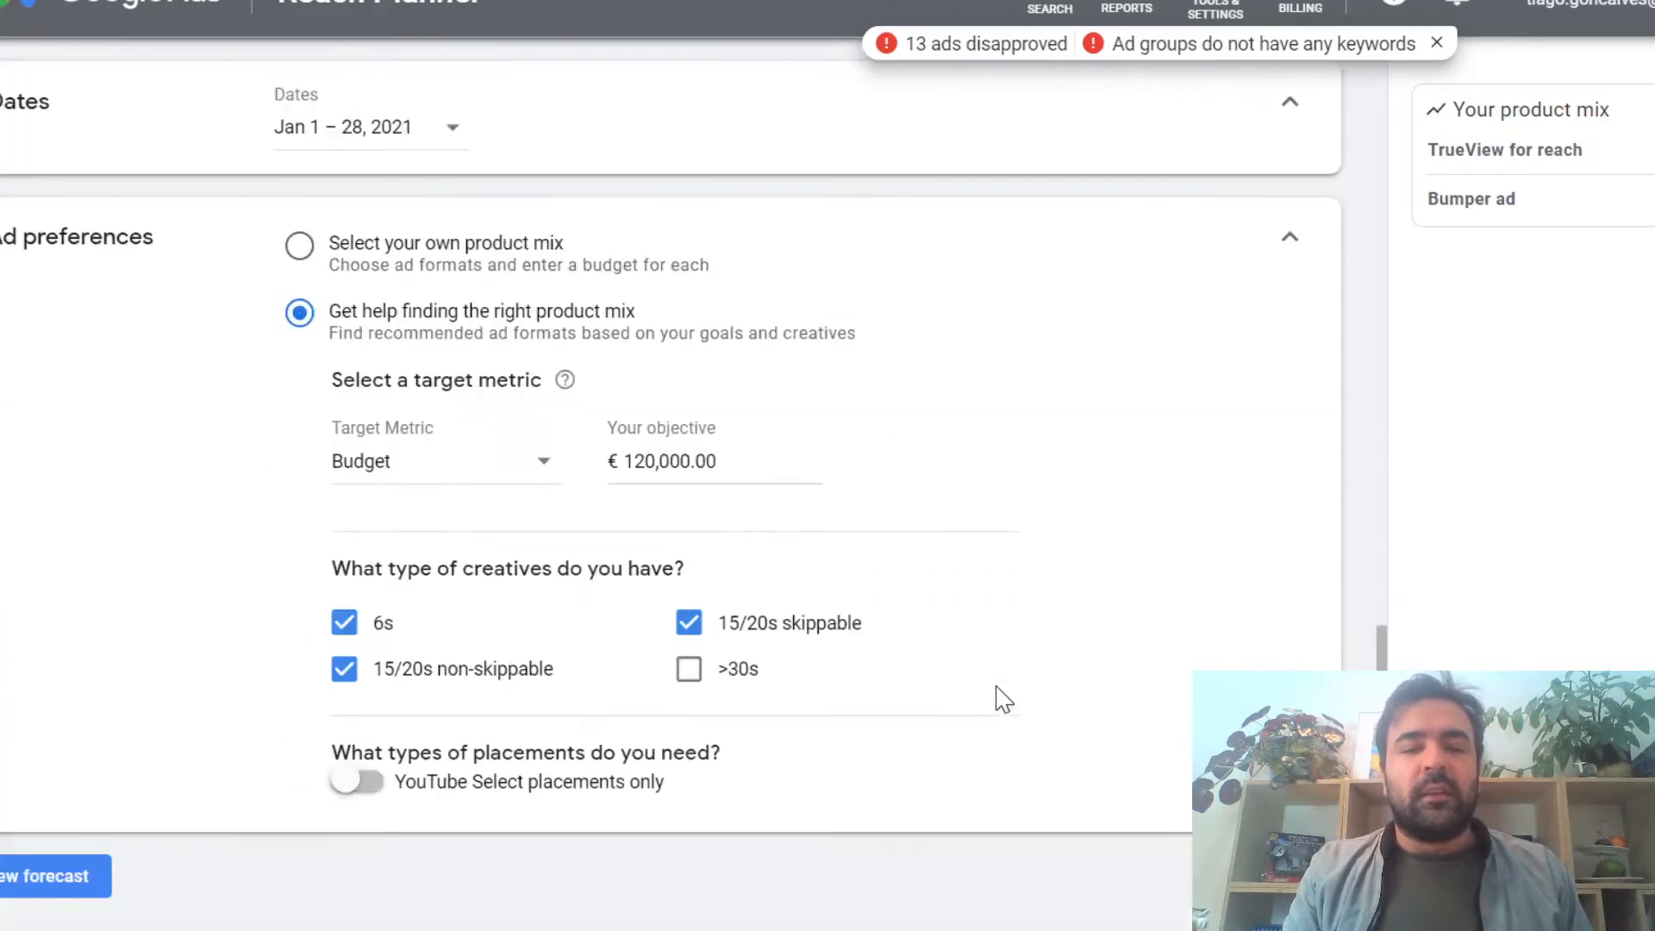
click(69, 876)
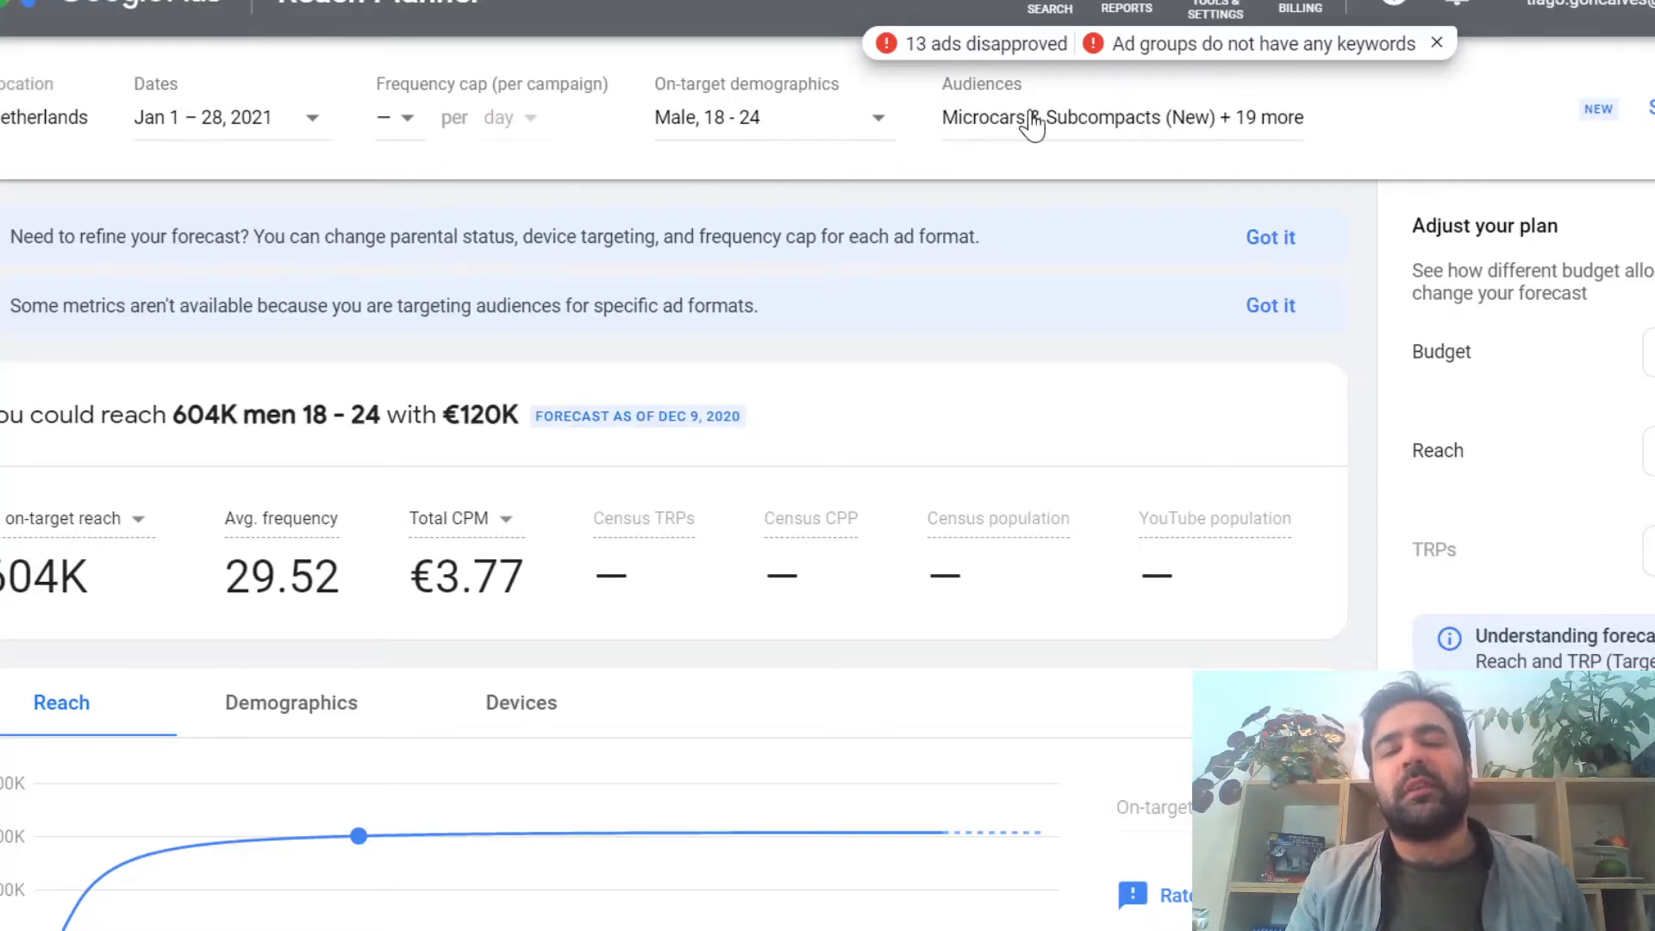
Step: Set the campaign frequency cap to 5 per day and check the forecast's on-target reach and average frequency
click(401, 136)
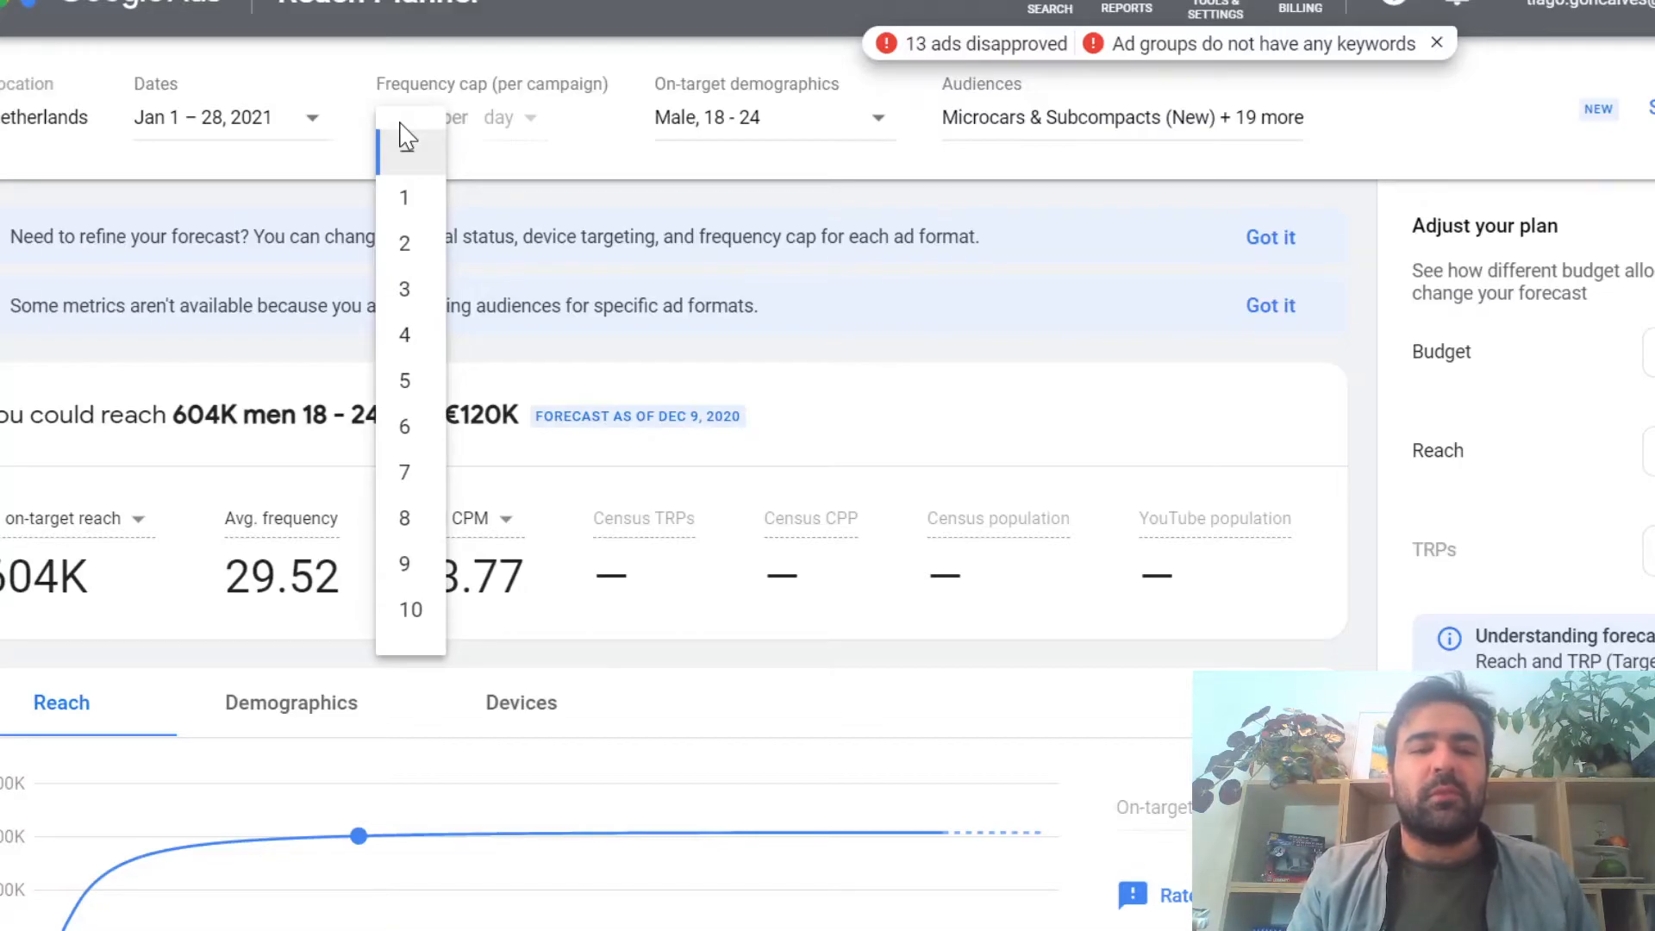
click(415, 381)
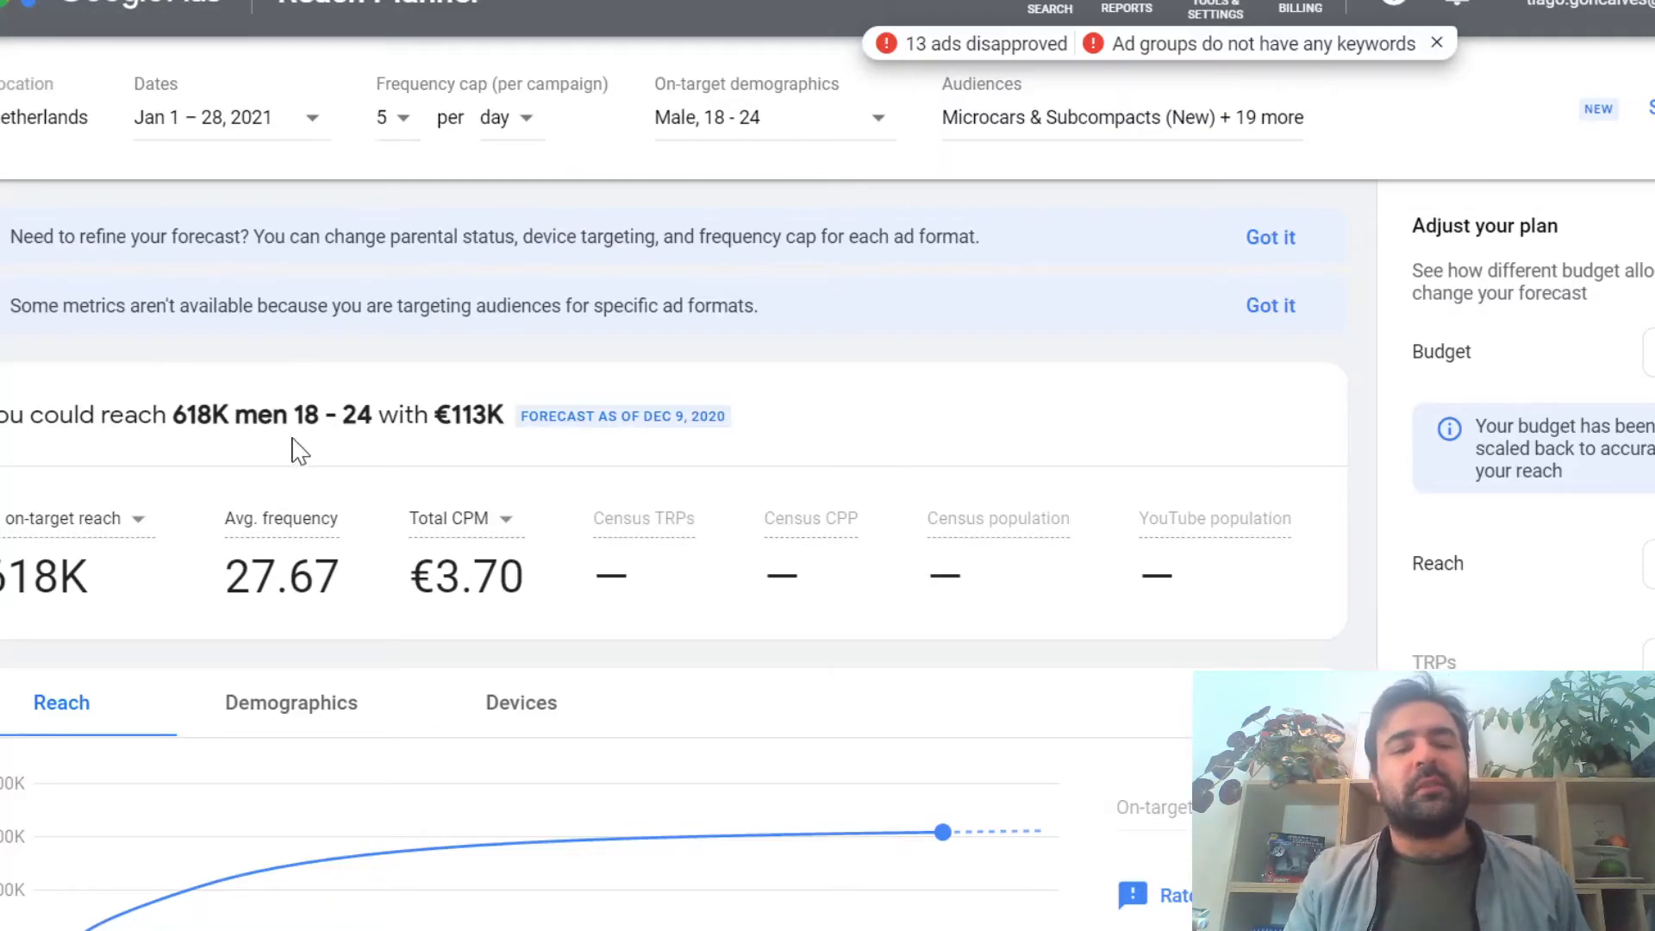
mouse_move(22, 545)
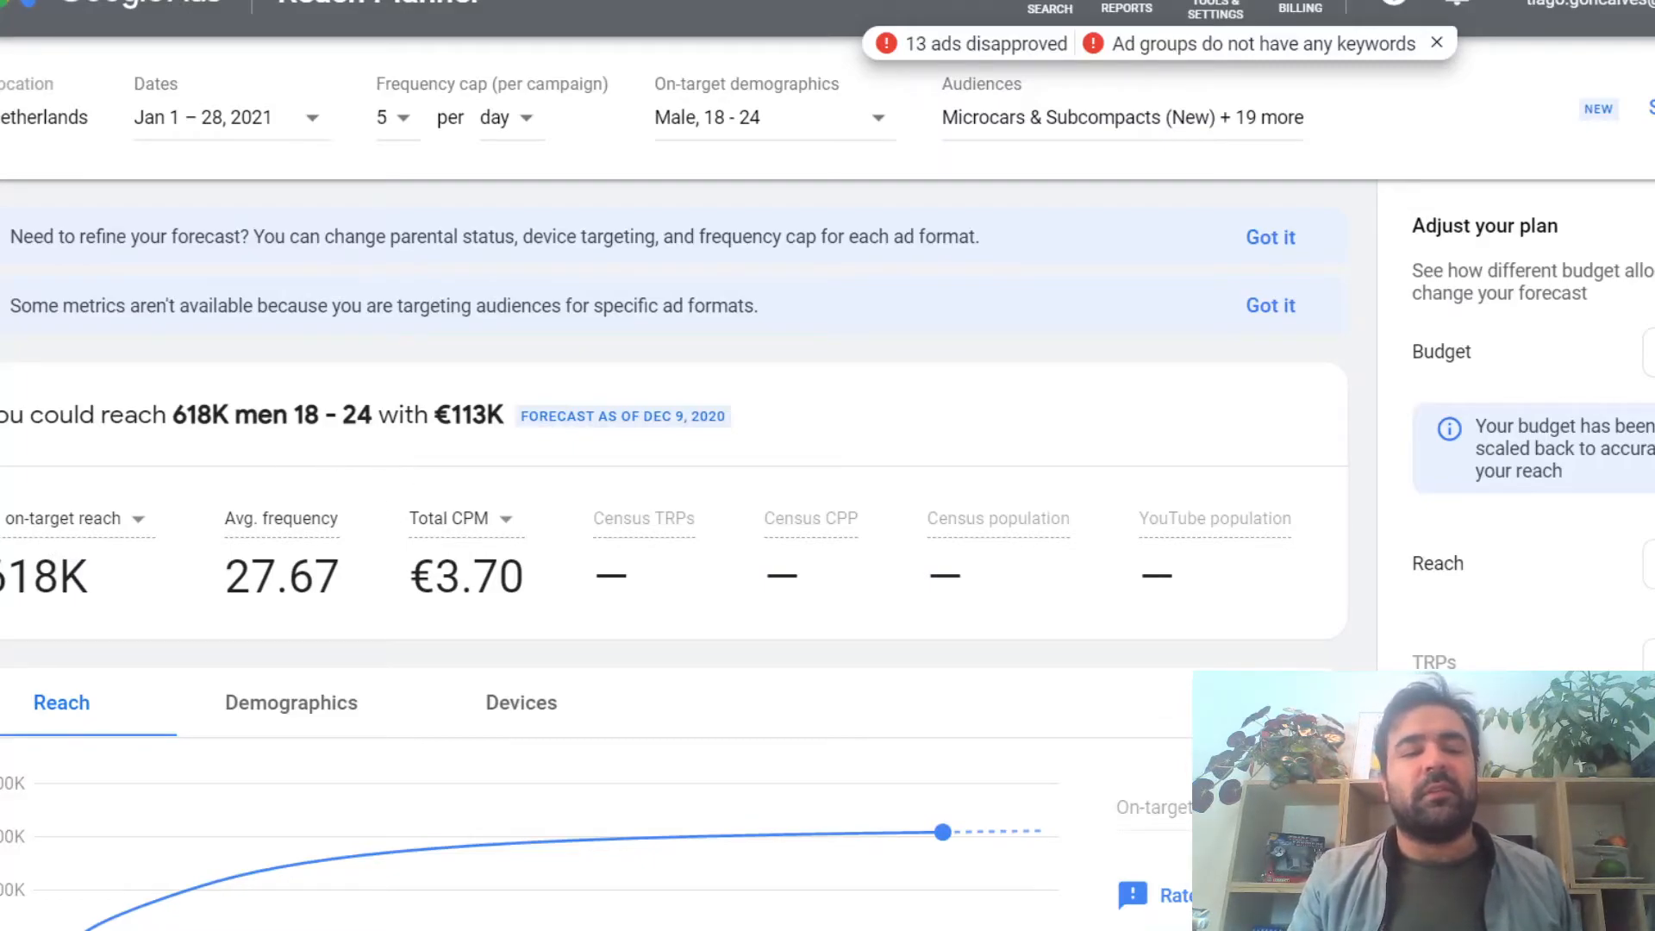
mouse_move(281, 520)
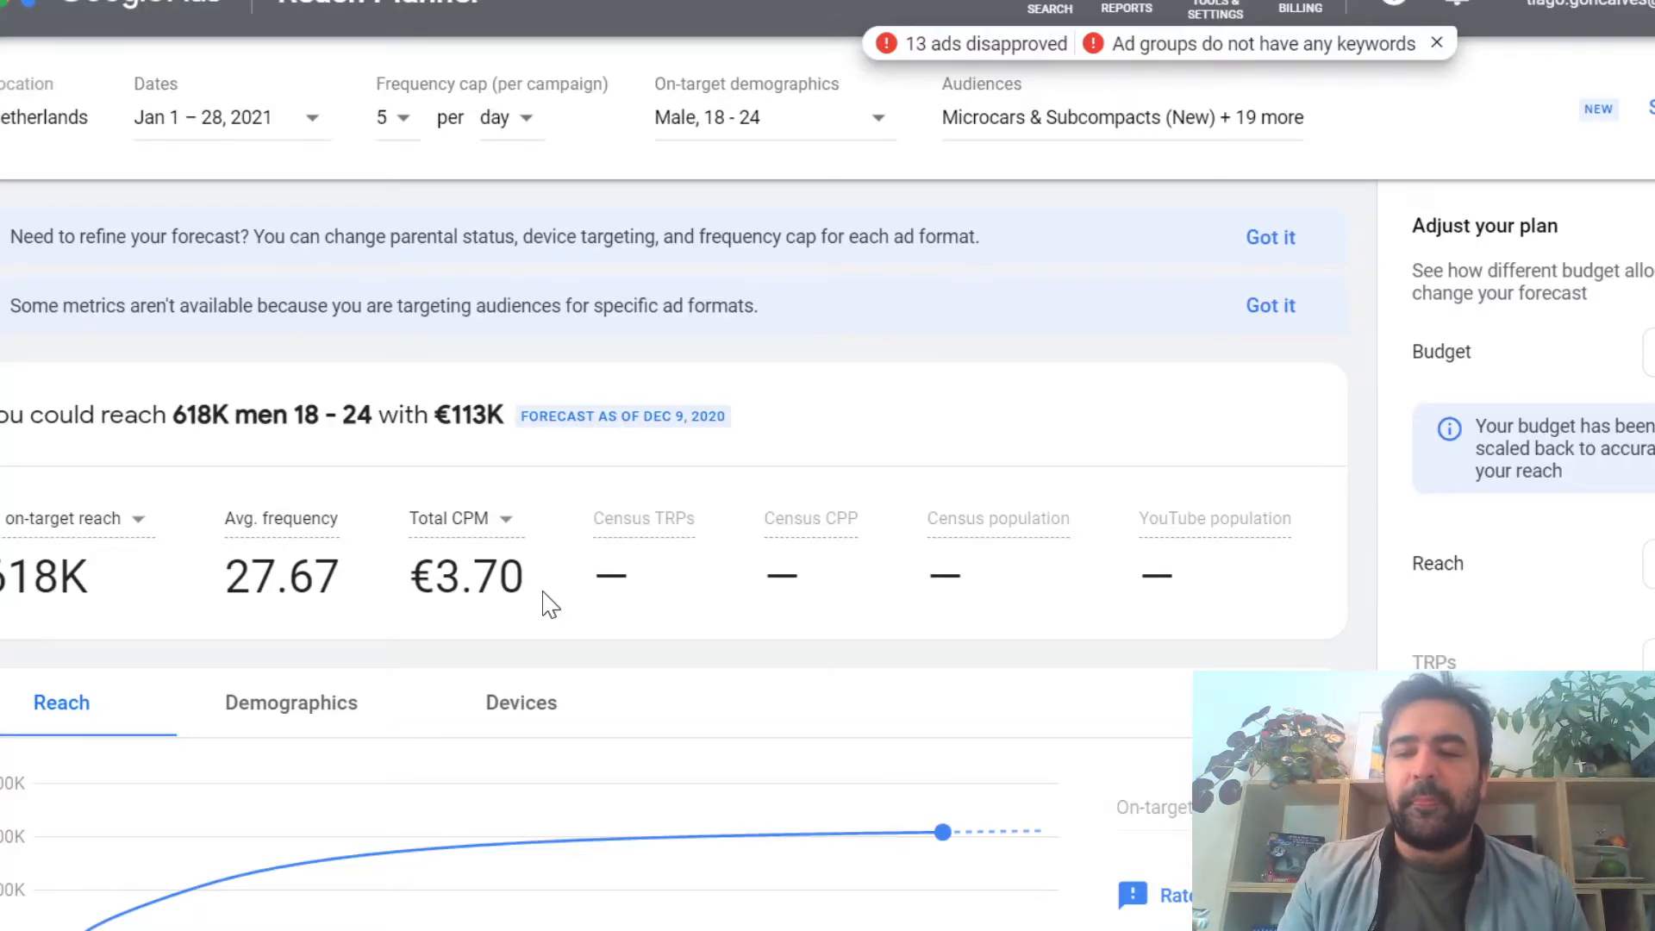
Step: Shift the budget point along the reach curve to about €10.1K, and from there to about €44.8K
scroll(550, 603, down, 3)
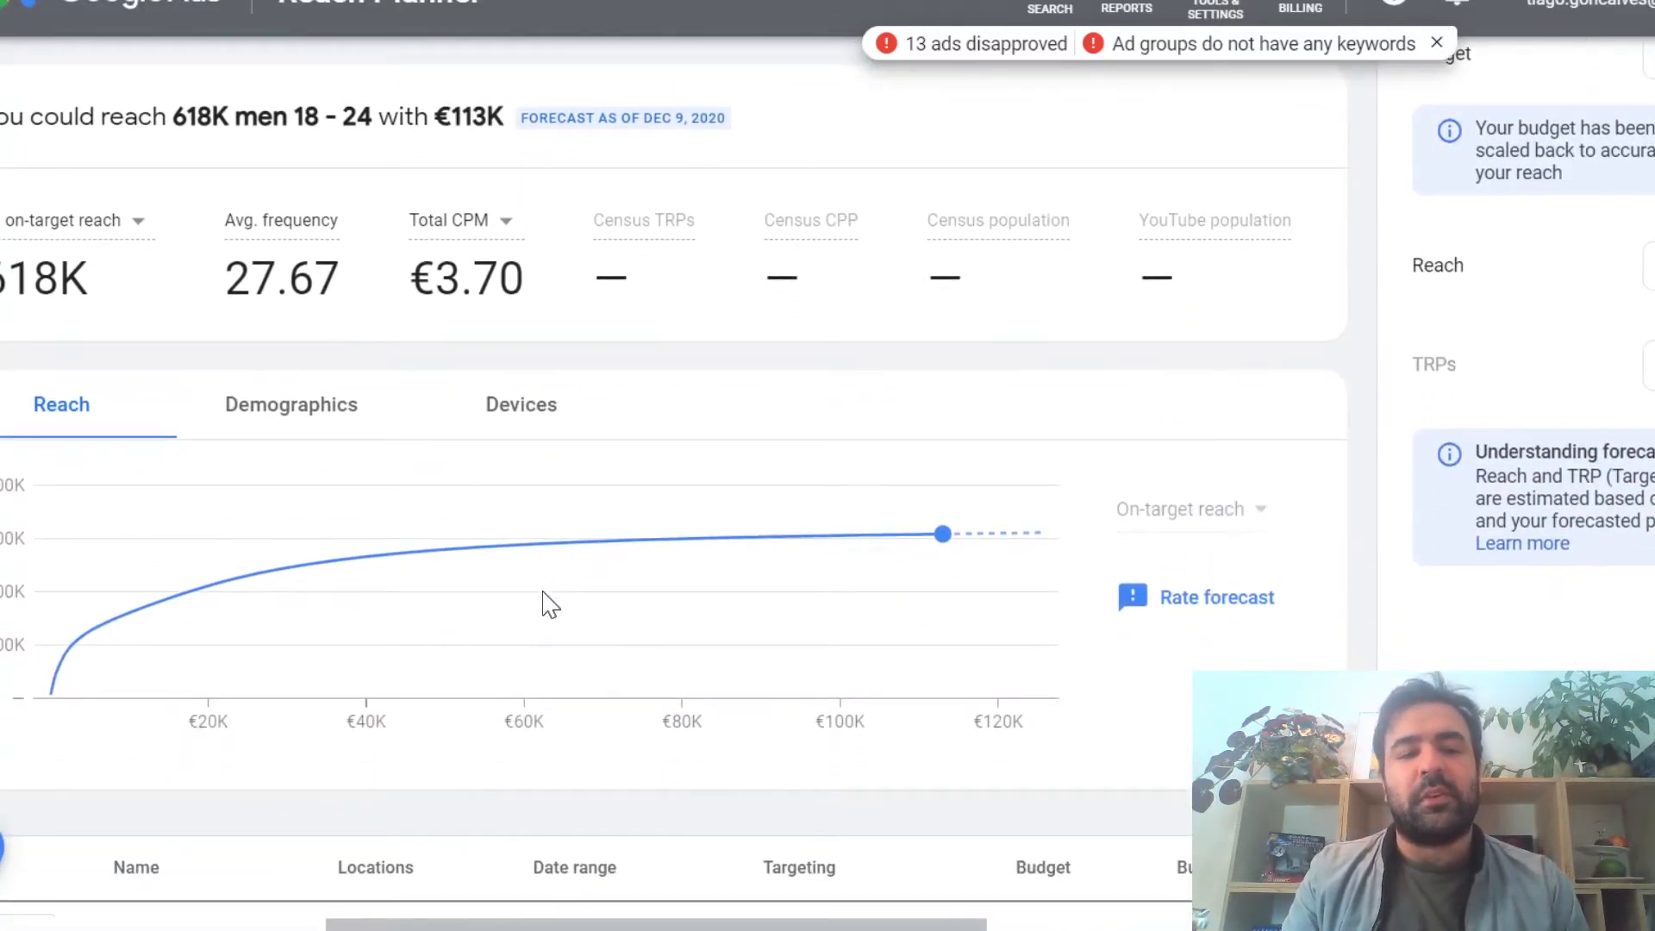
click(130, 614)
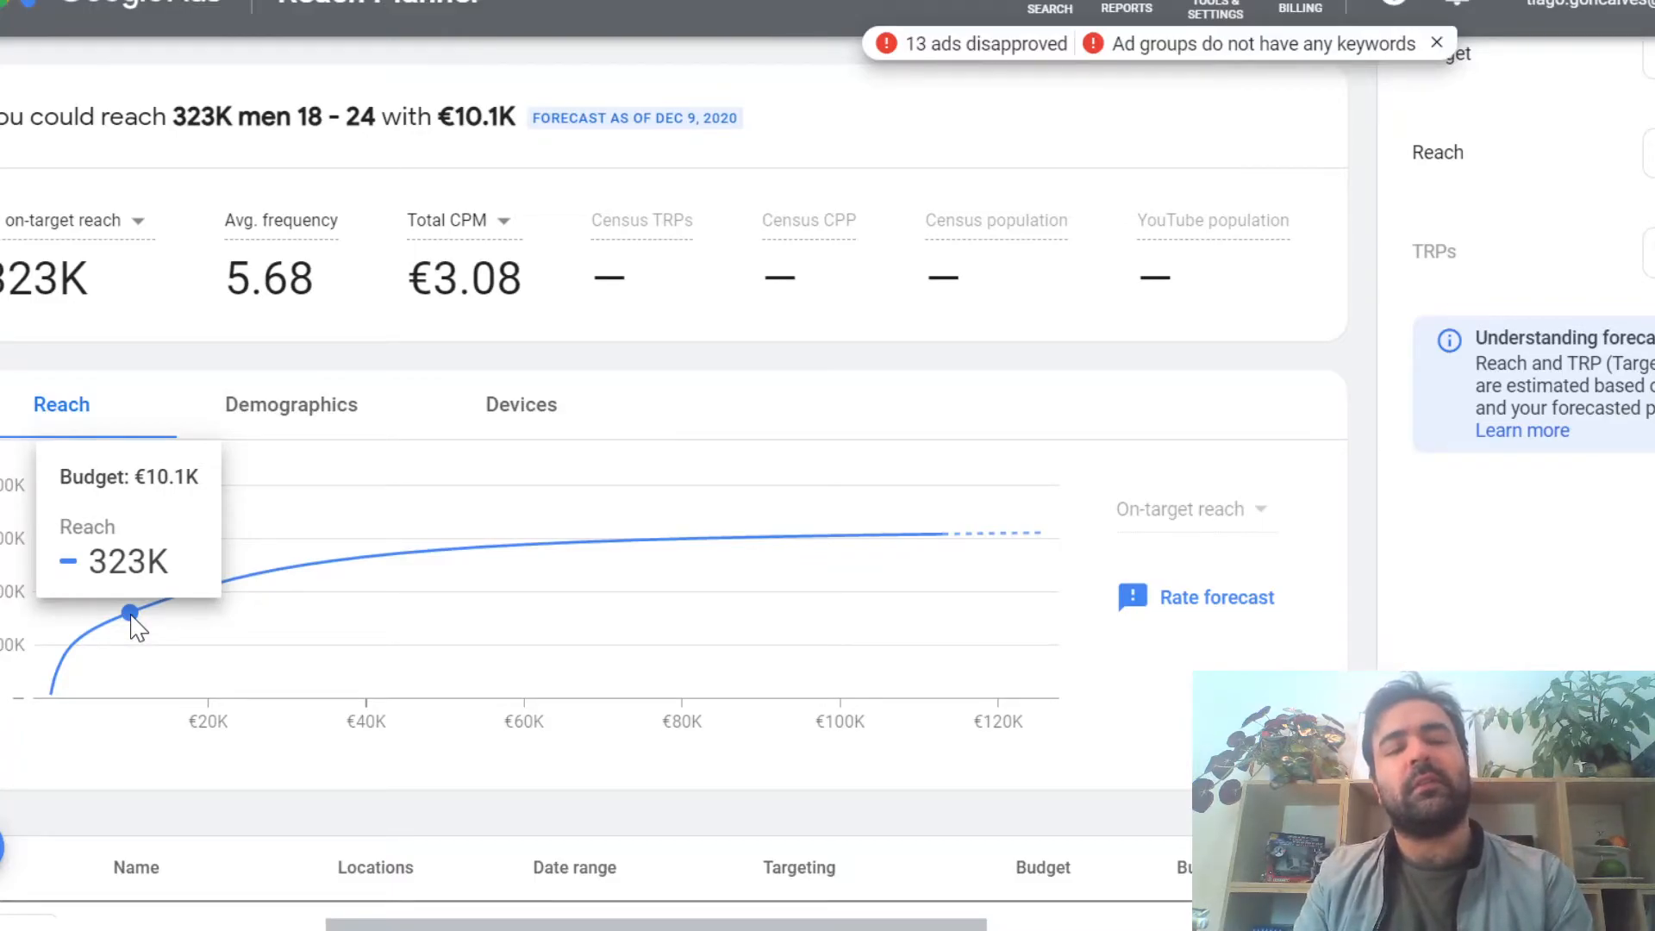
click(405, 566)
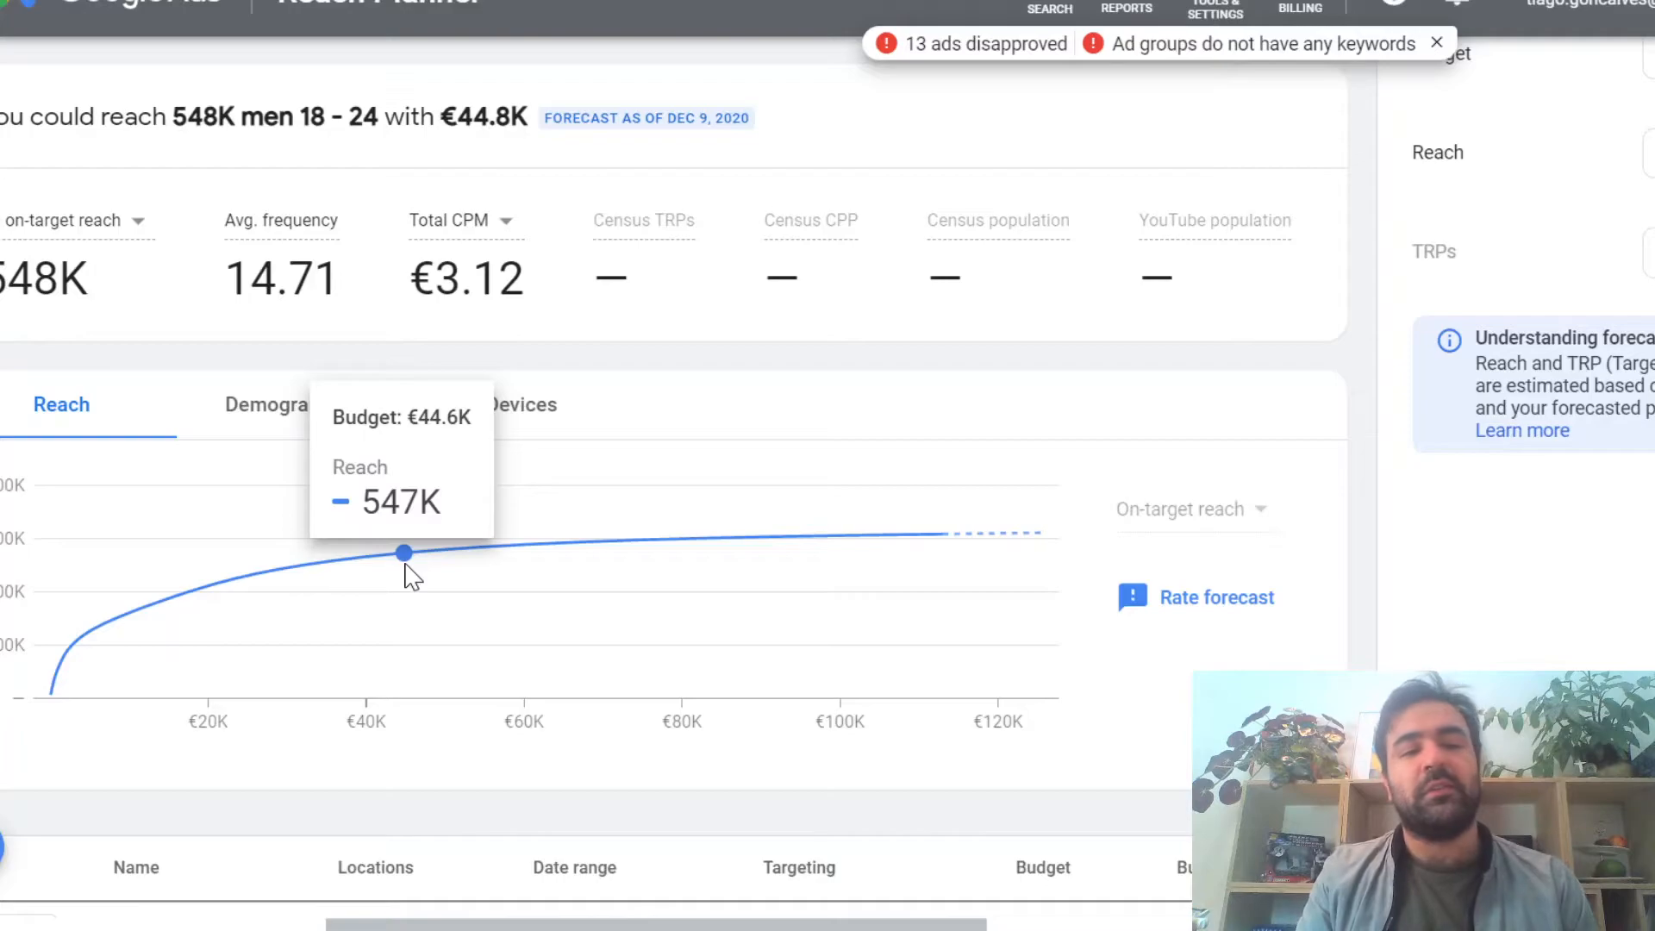
Step: Examine the forecast's demographics and device breakdowns and the budgets listed for each ad format
click(248, 414)
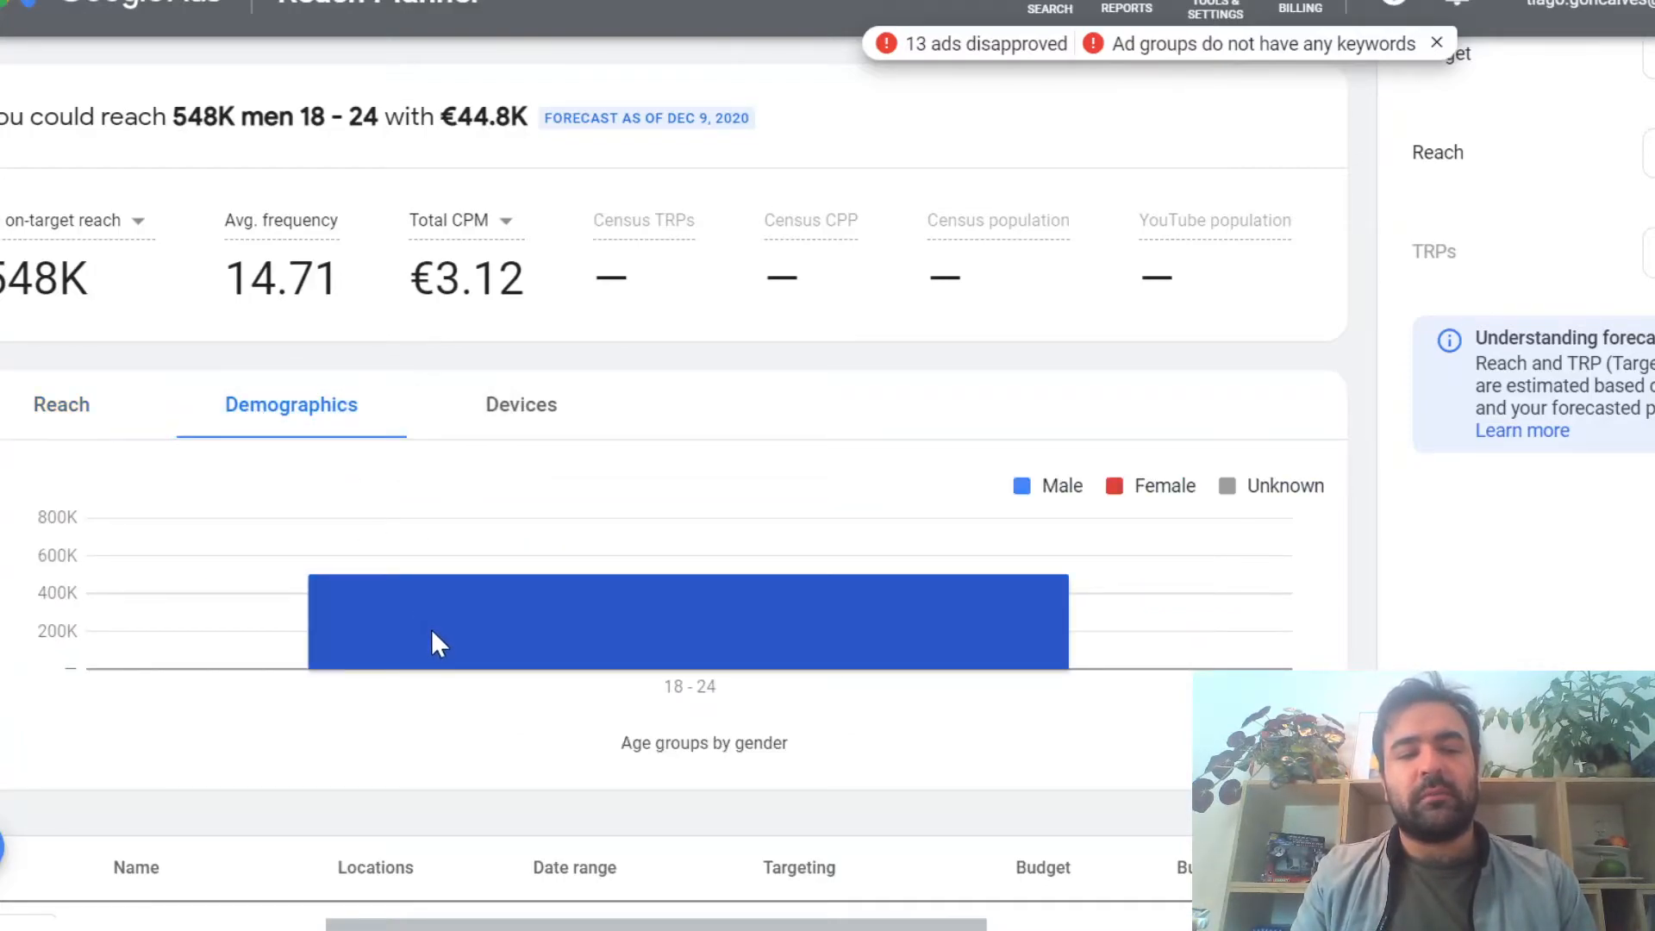
click(526, 416)
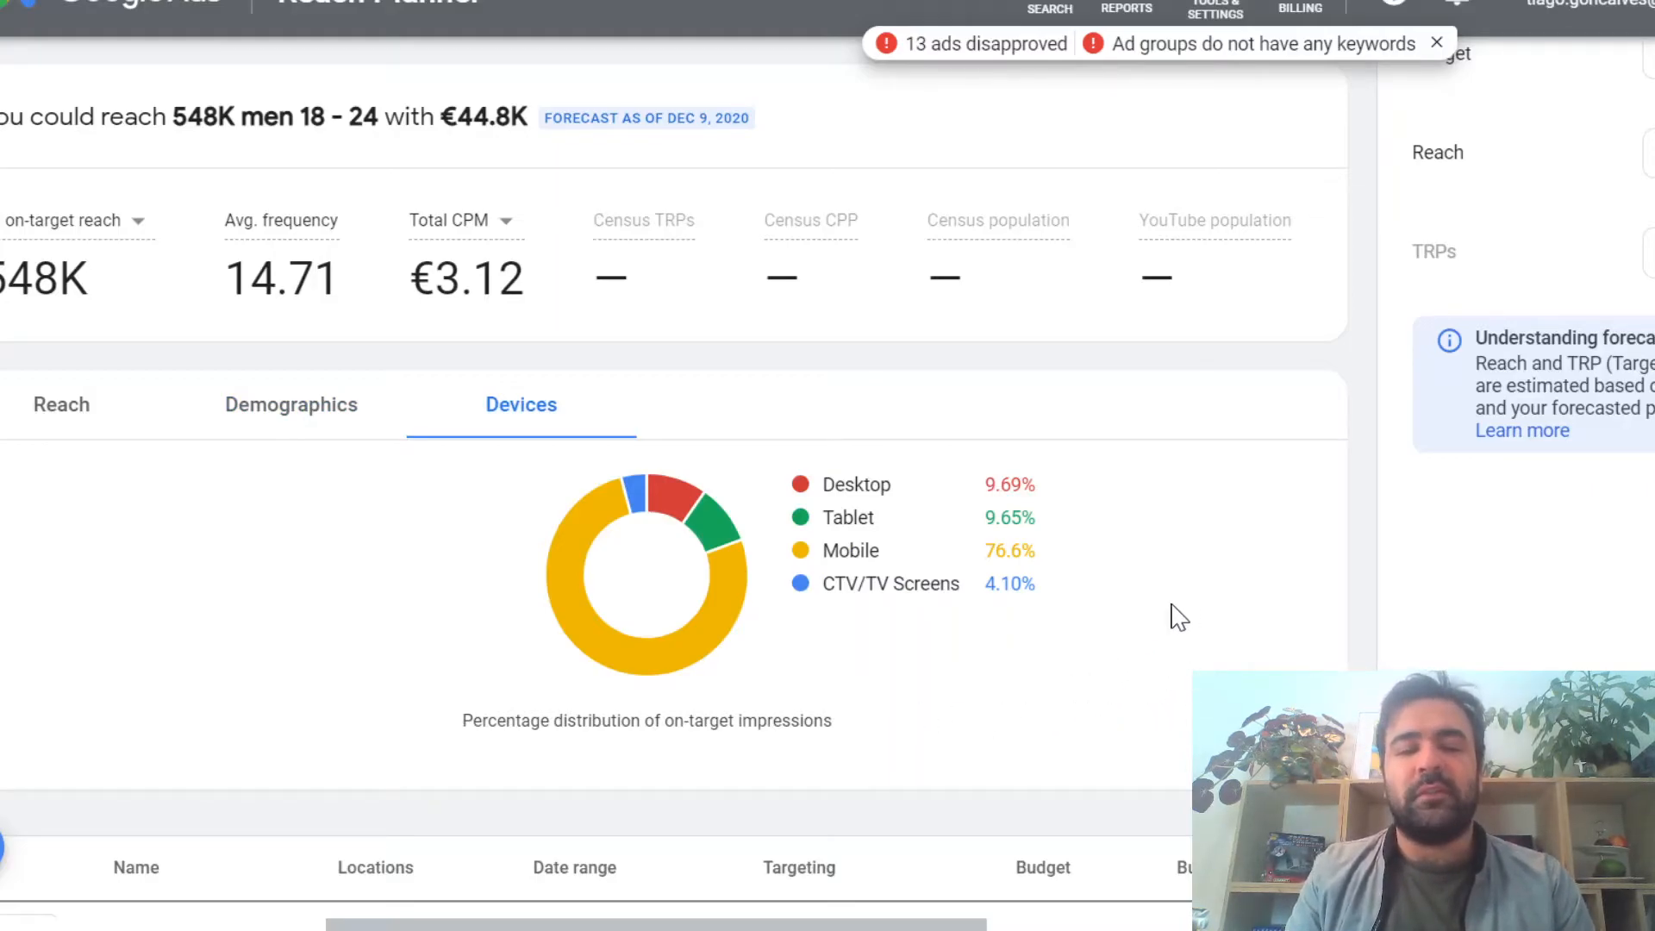
scroll(1172, 608, down, 1)
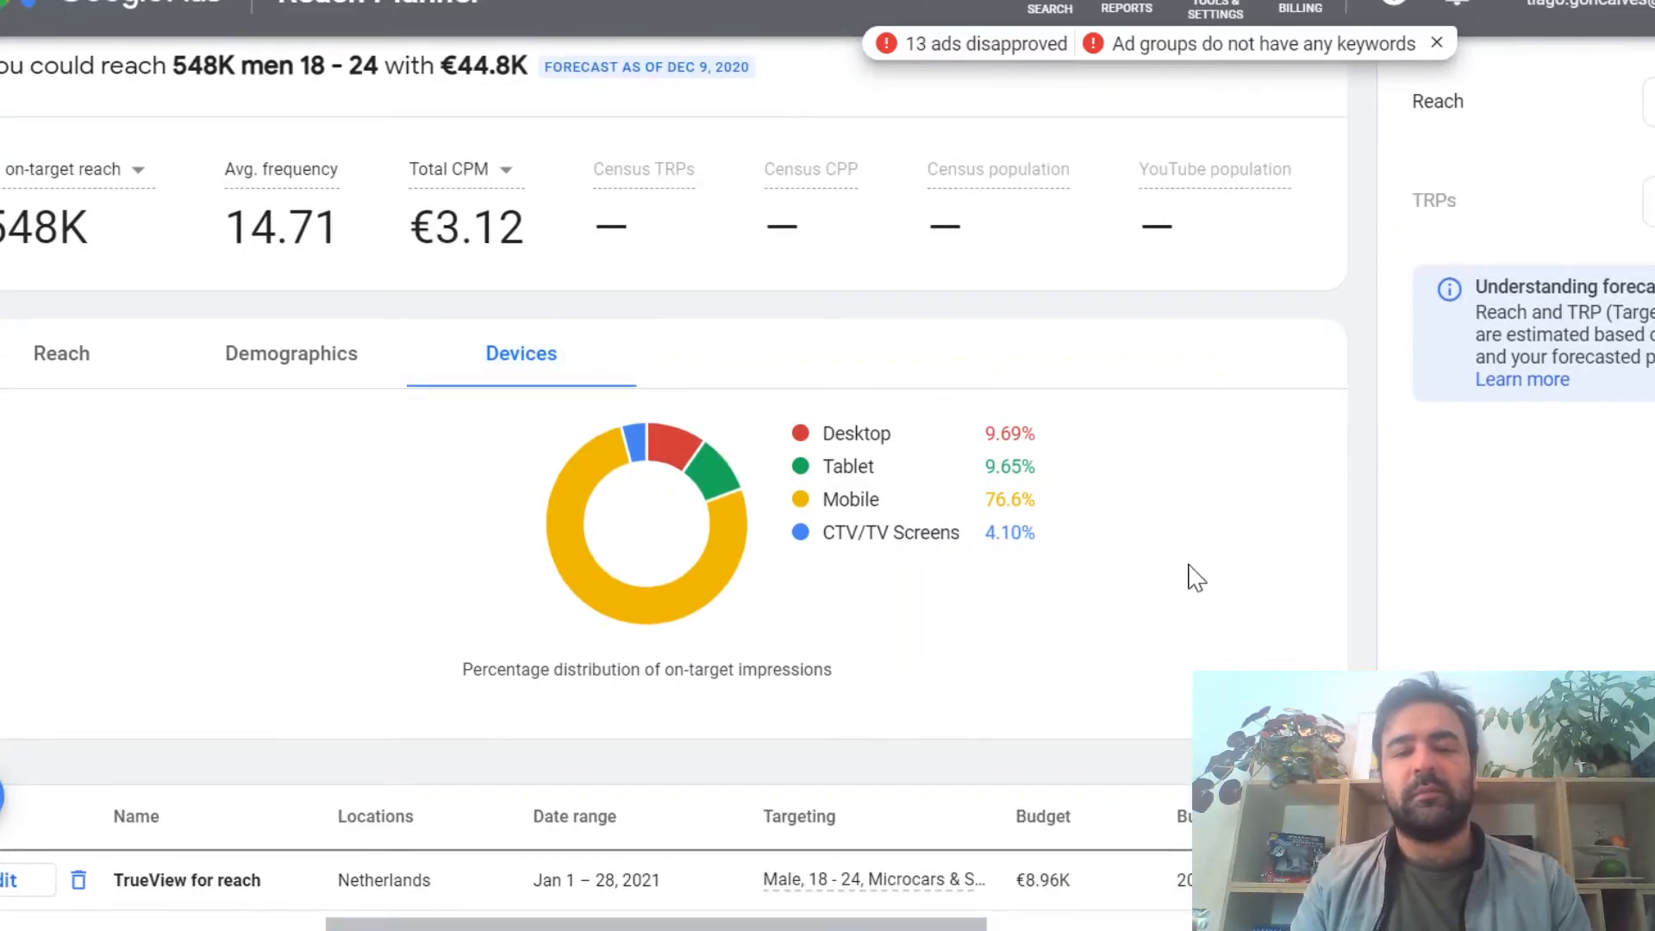
scroll(1196, 578, down, 3)
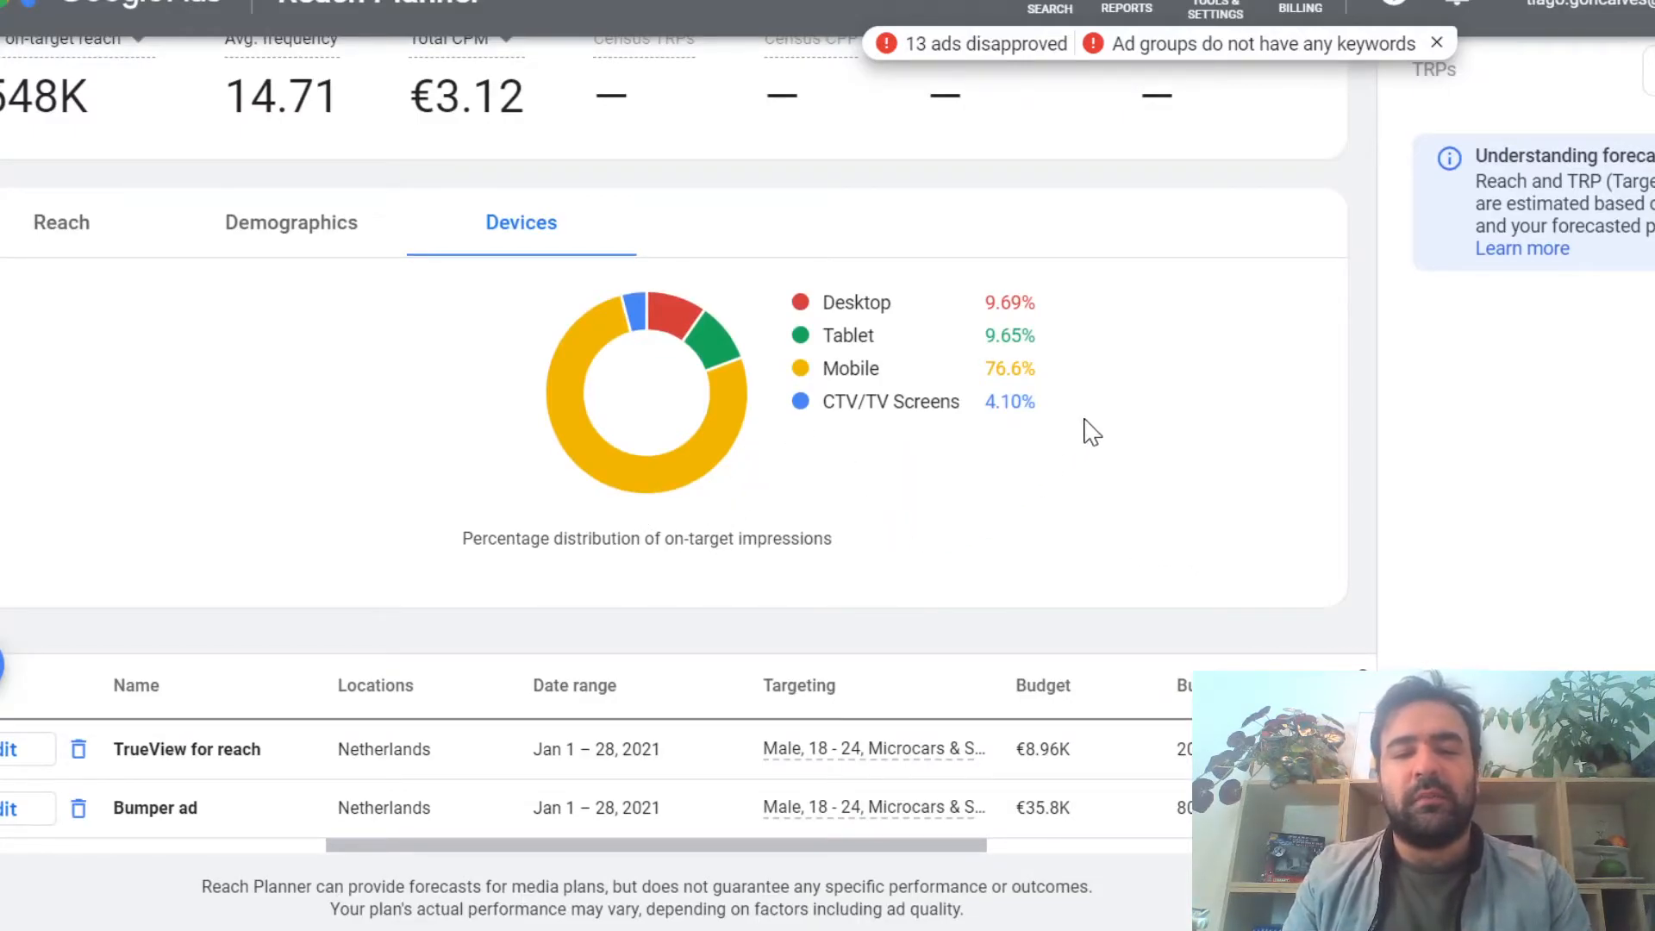
scroll(1091, 431, up, 5)
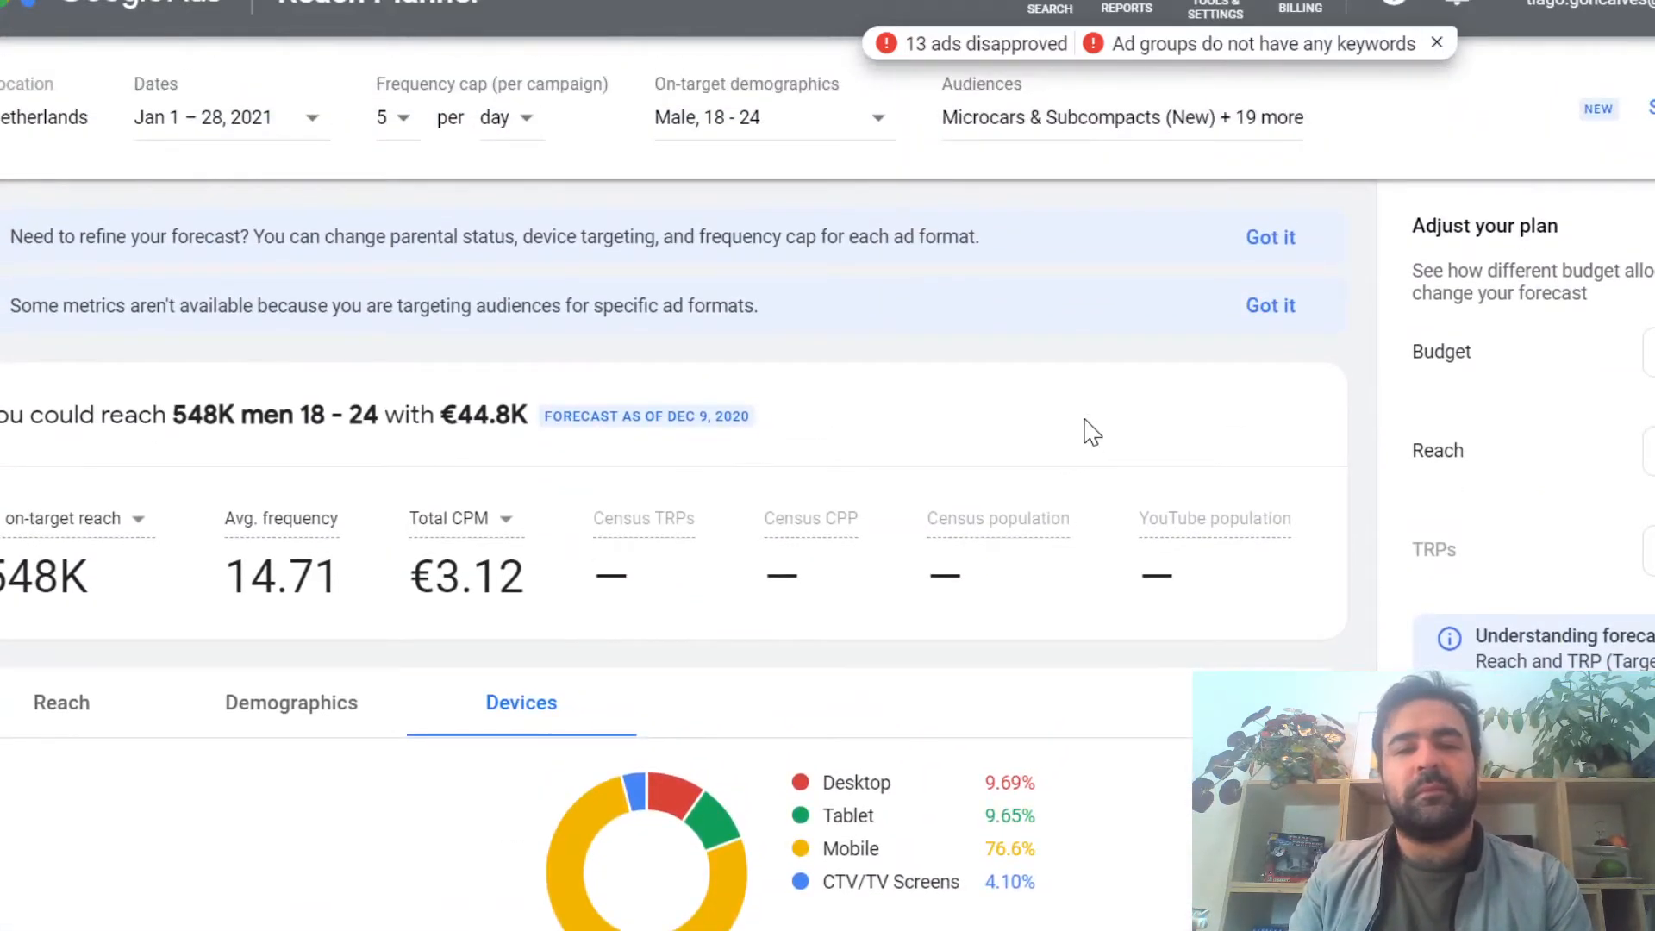
scroll(1091, 431, down, 5)
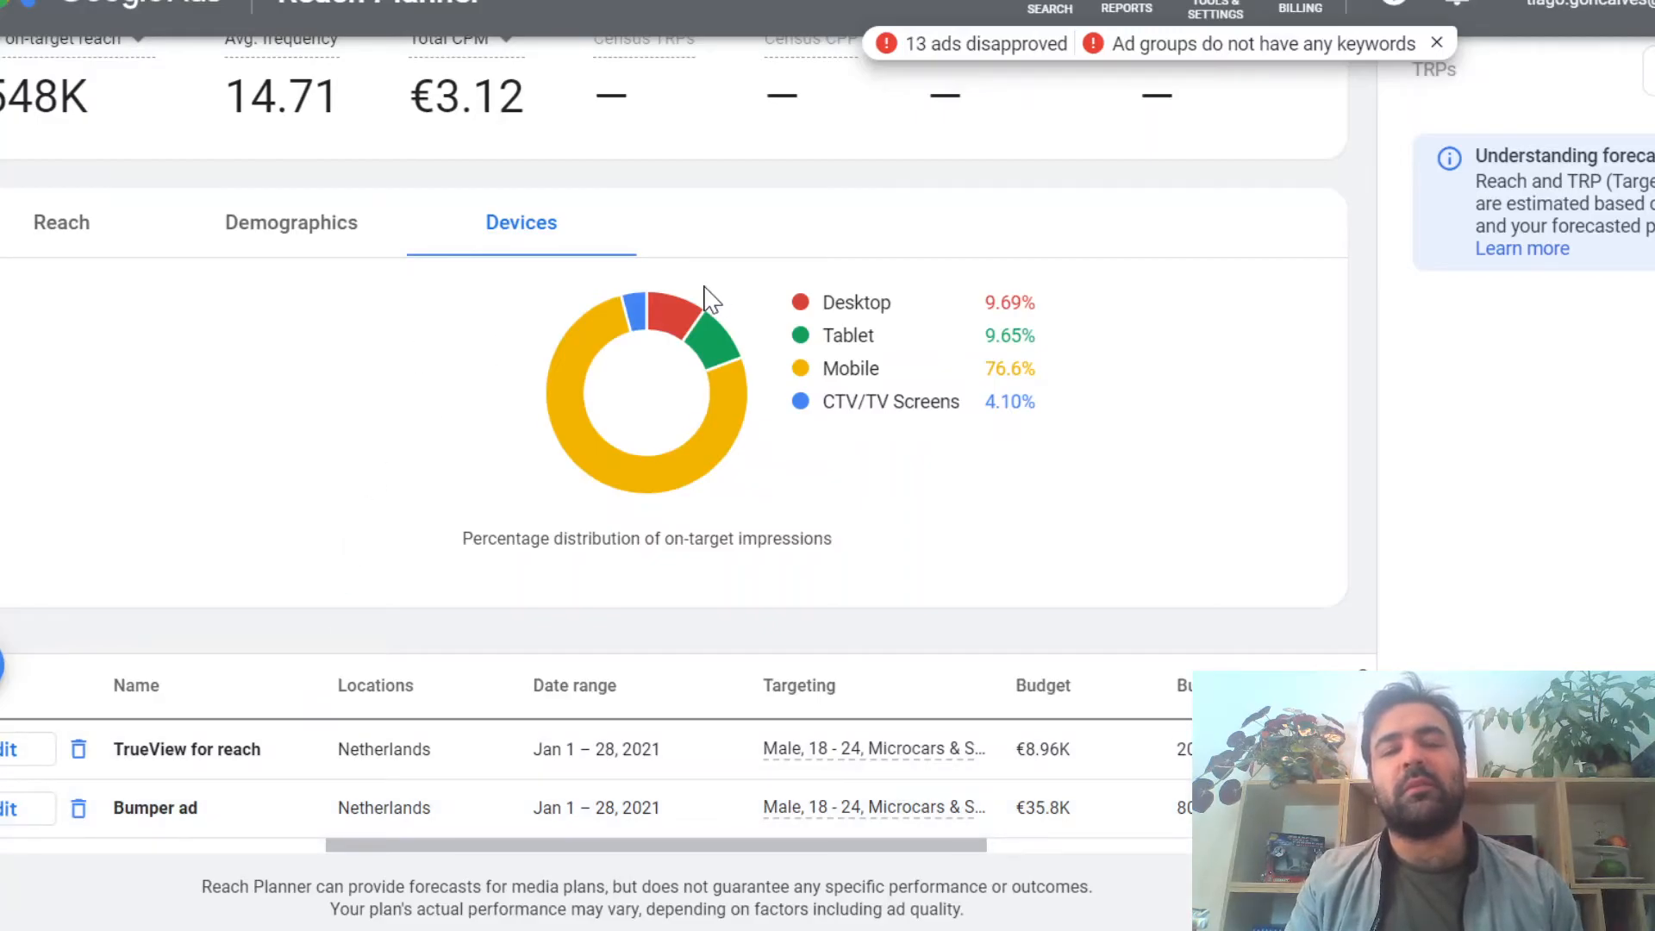
scroll(706, 298, up, 5)
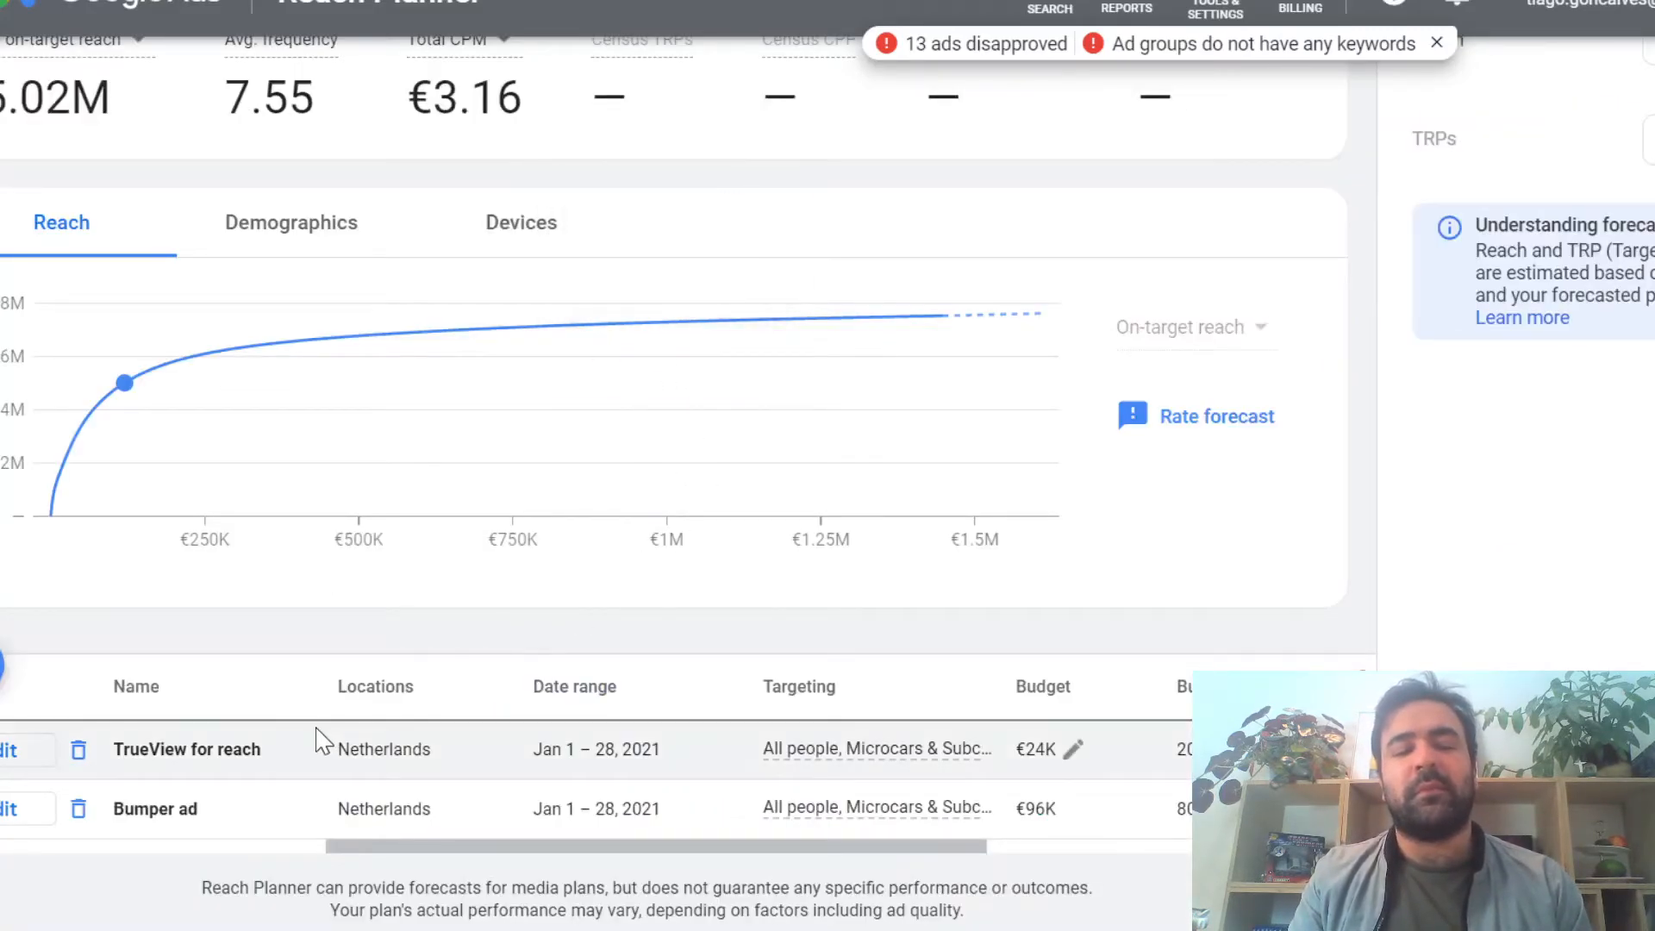
Step: Compare the metrics, reach curves and ad format budgets of the all-people forecast and the women 18+ forecast
scroll(465, 451, up, 5)
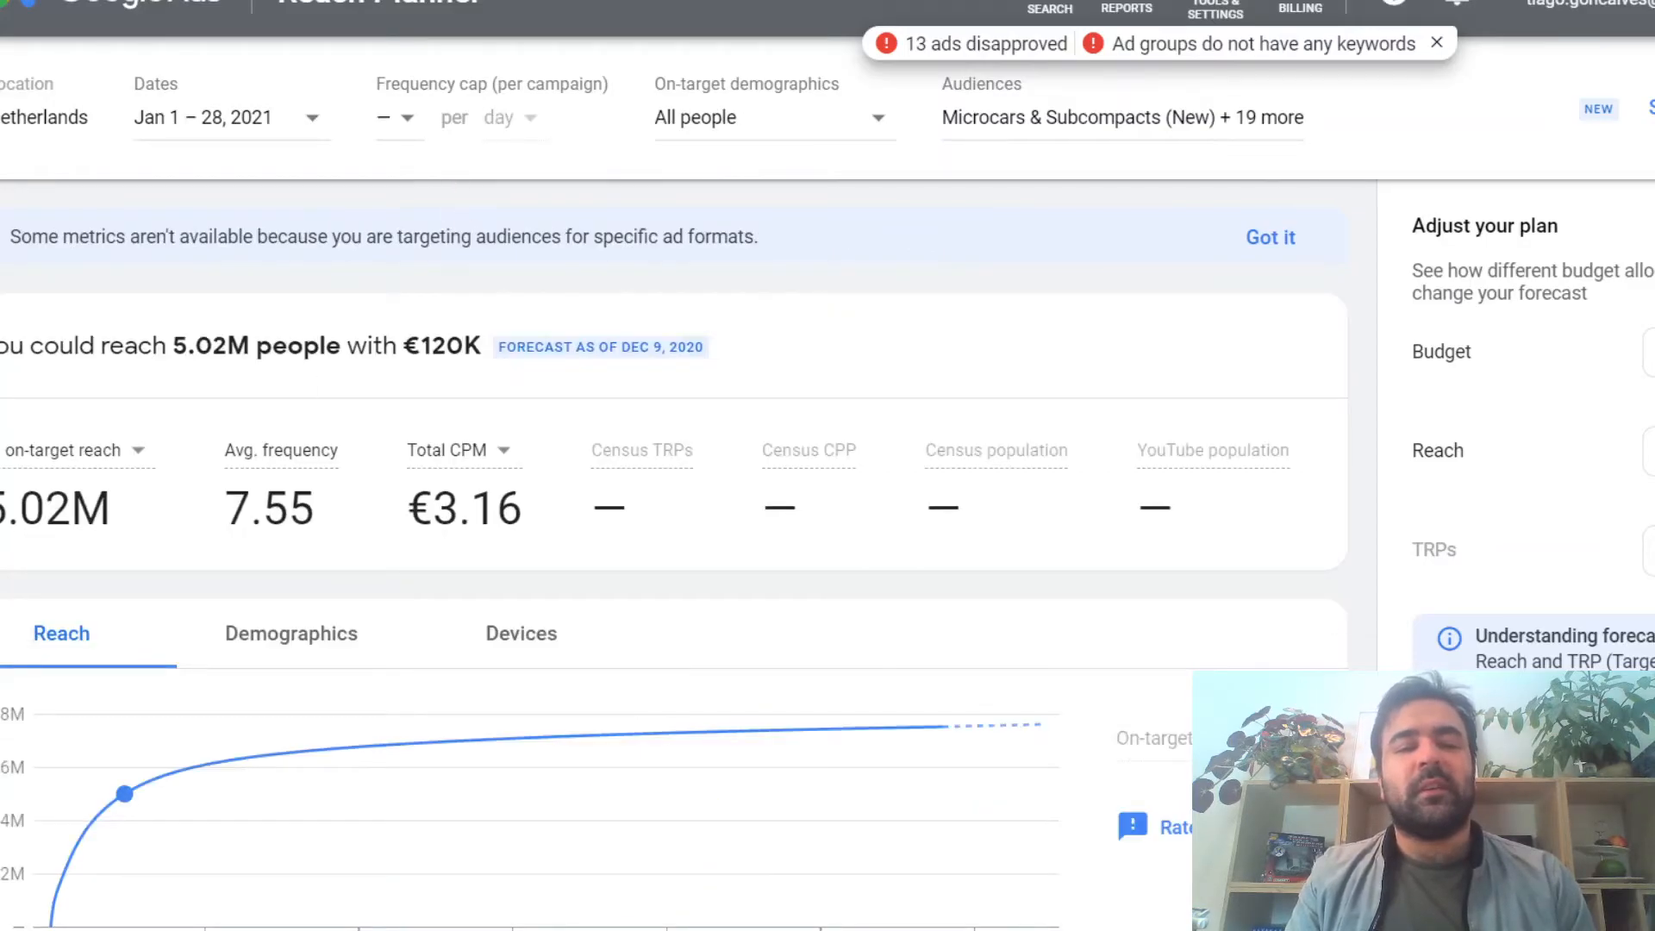
scroll(340, 335, down, 5)
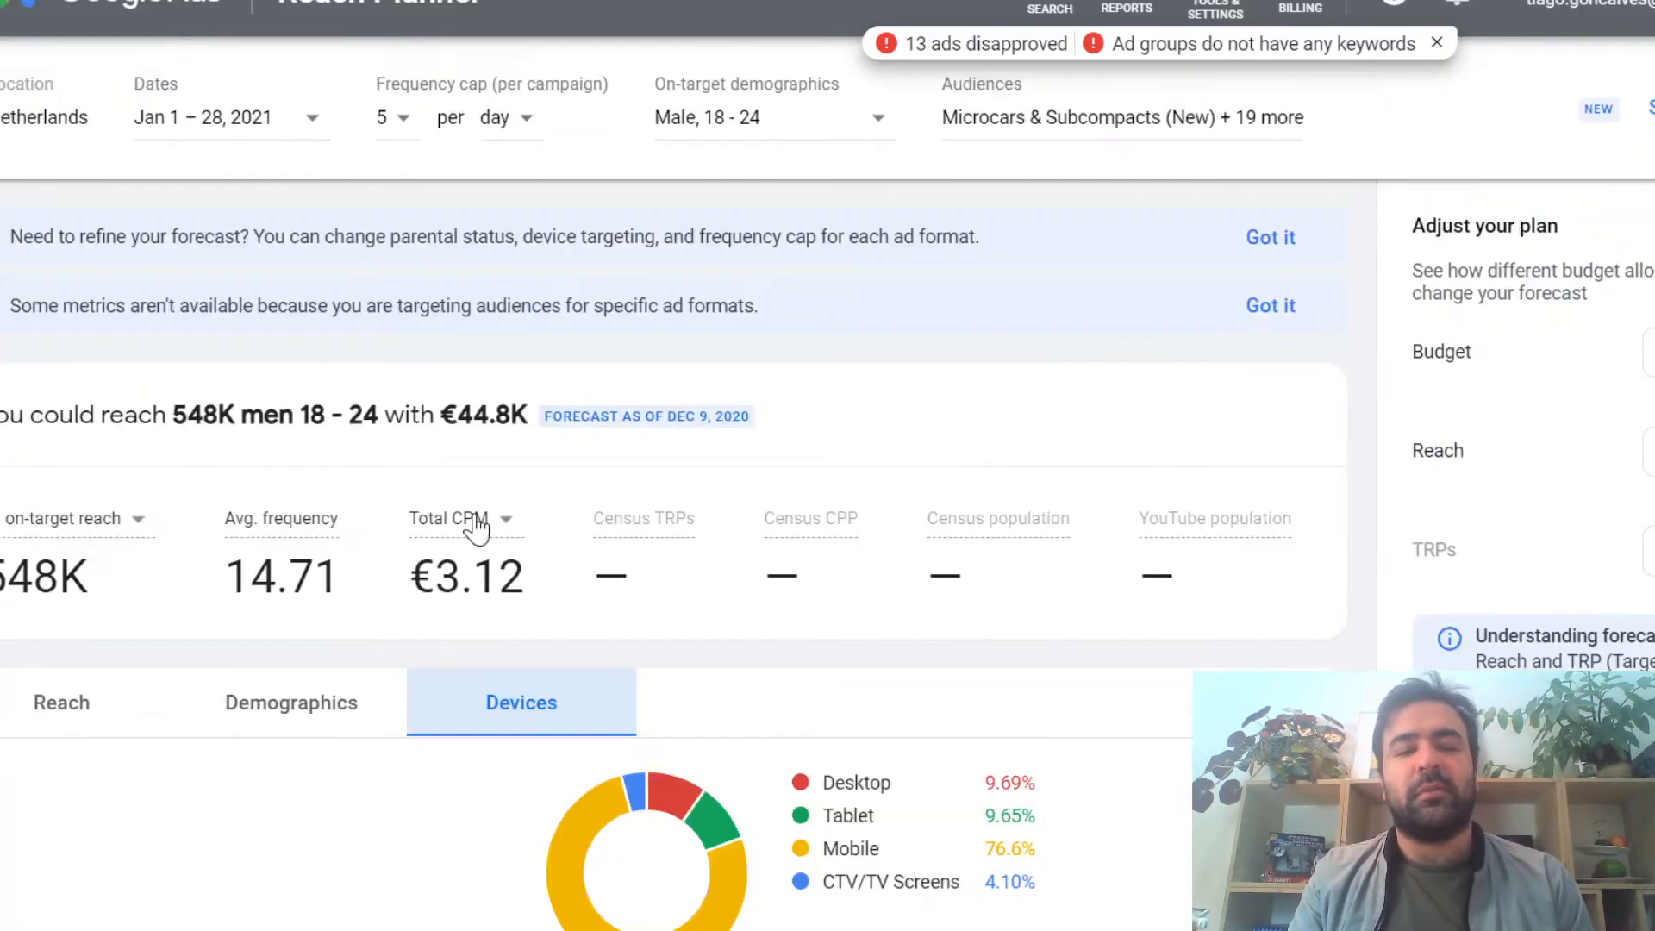
scroll(477, 526, down, 5)
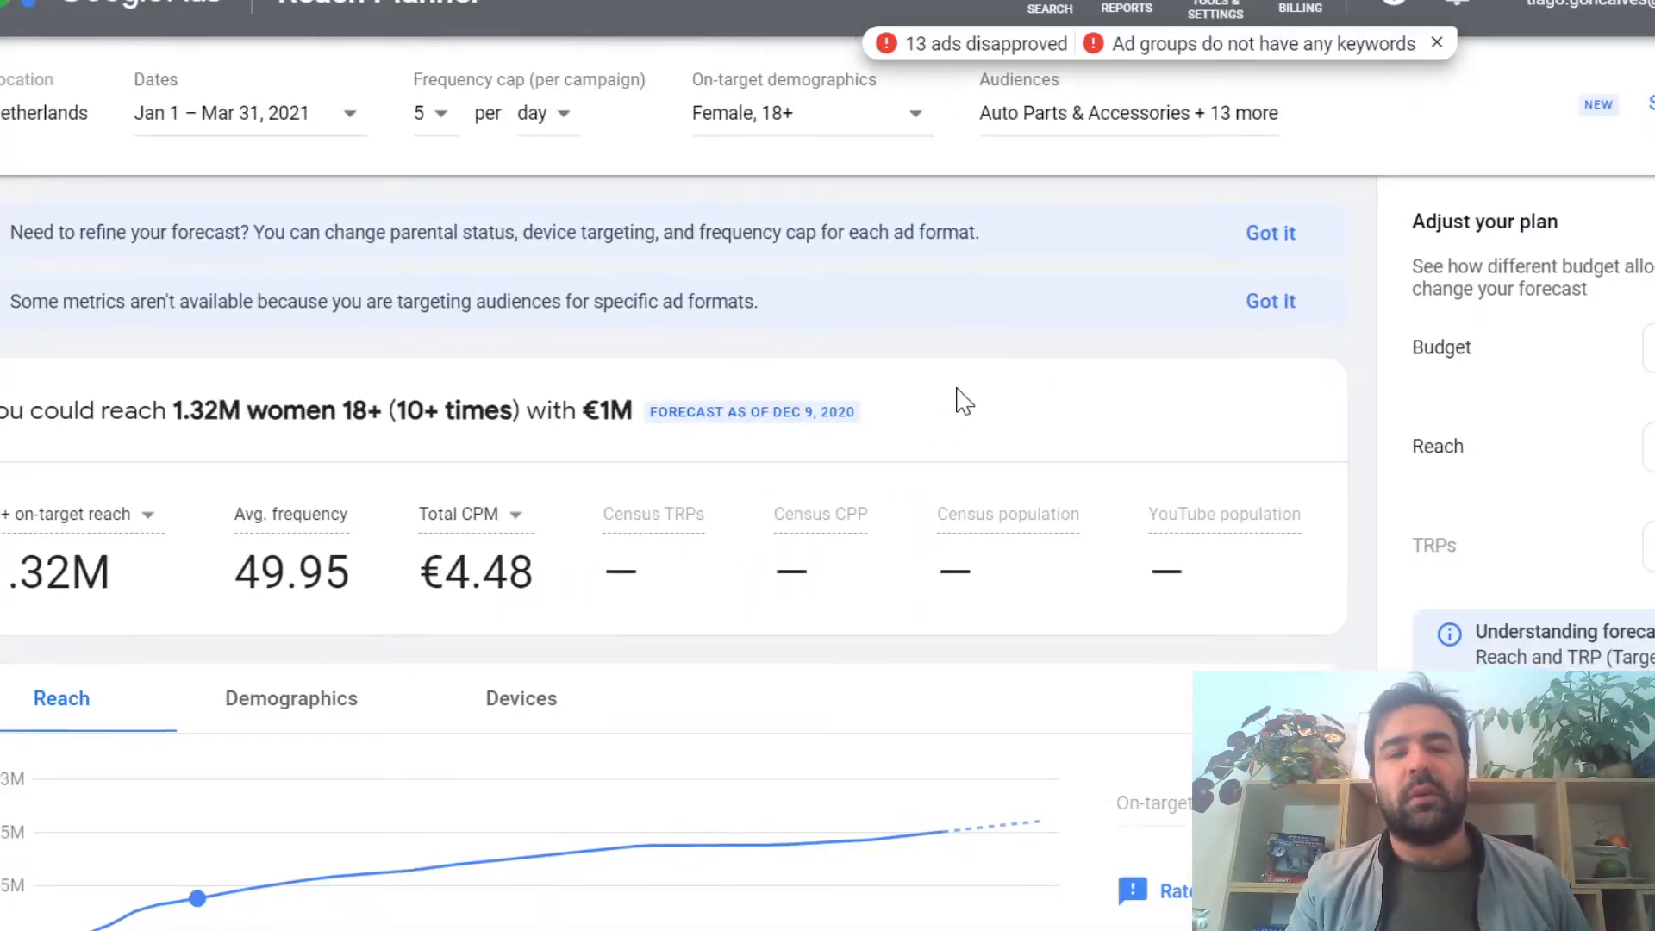
scroll(964, 401, down, 5)
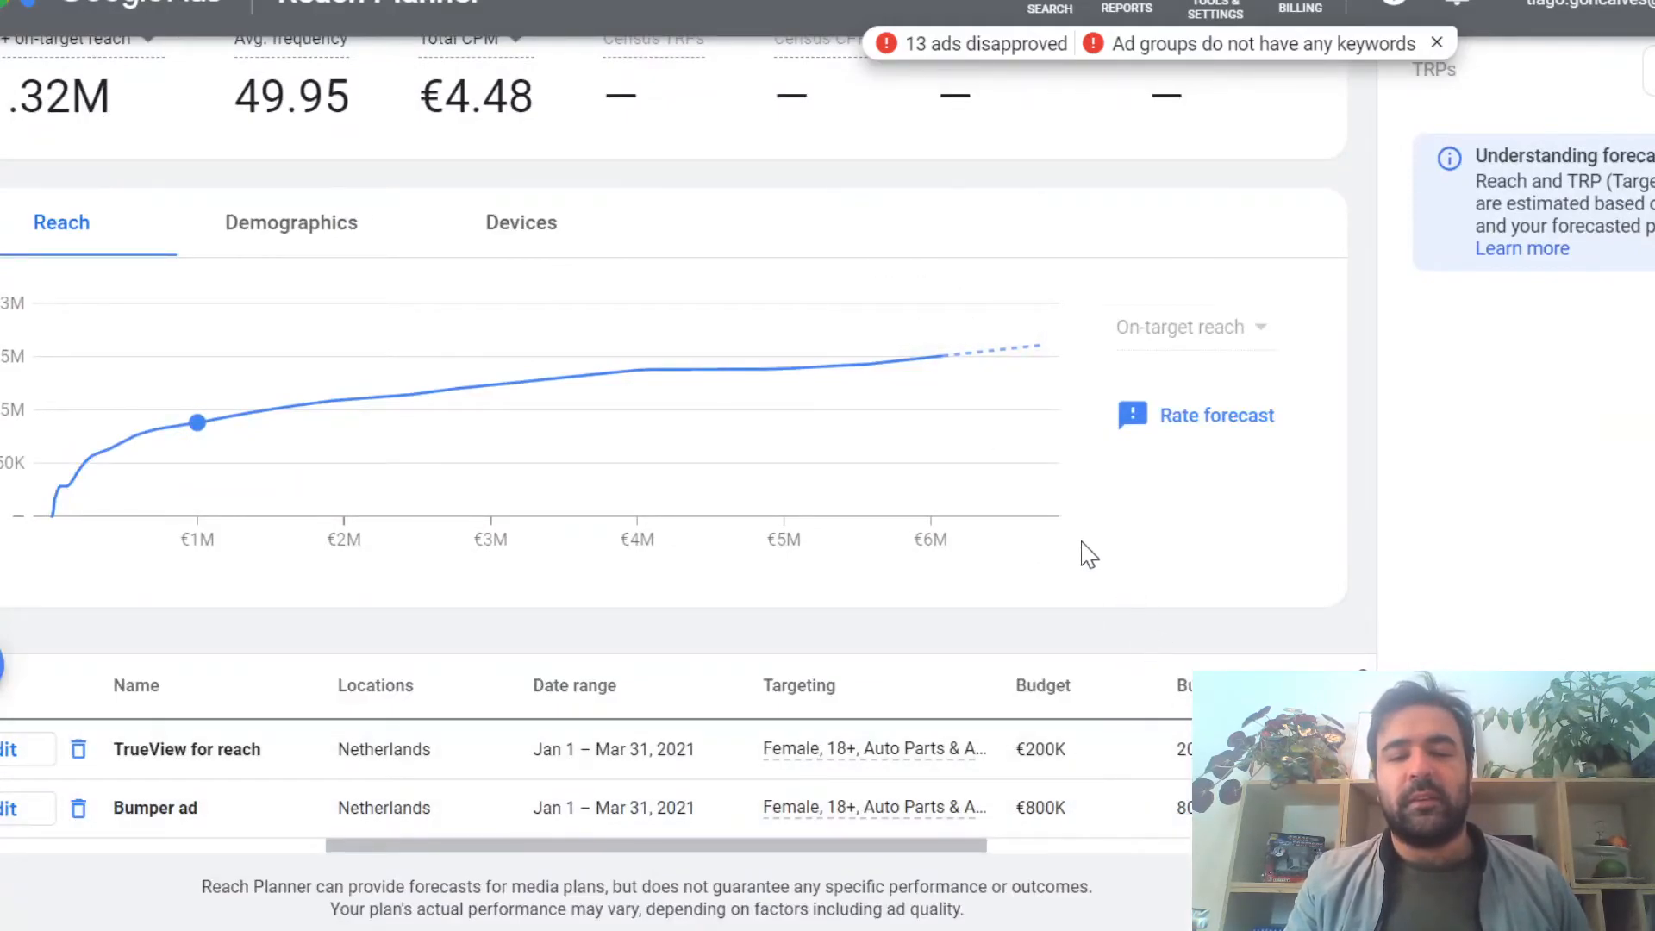
scroll(998, 498, up, 3)
scroll(998, 500, down, 3)
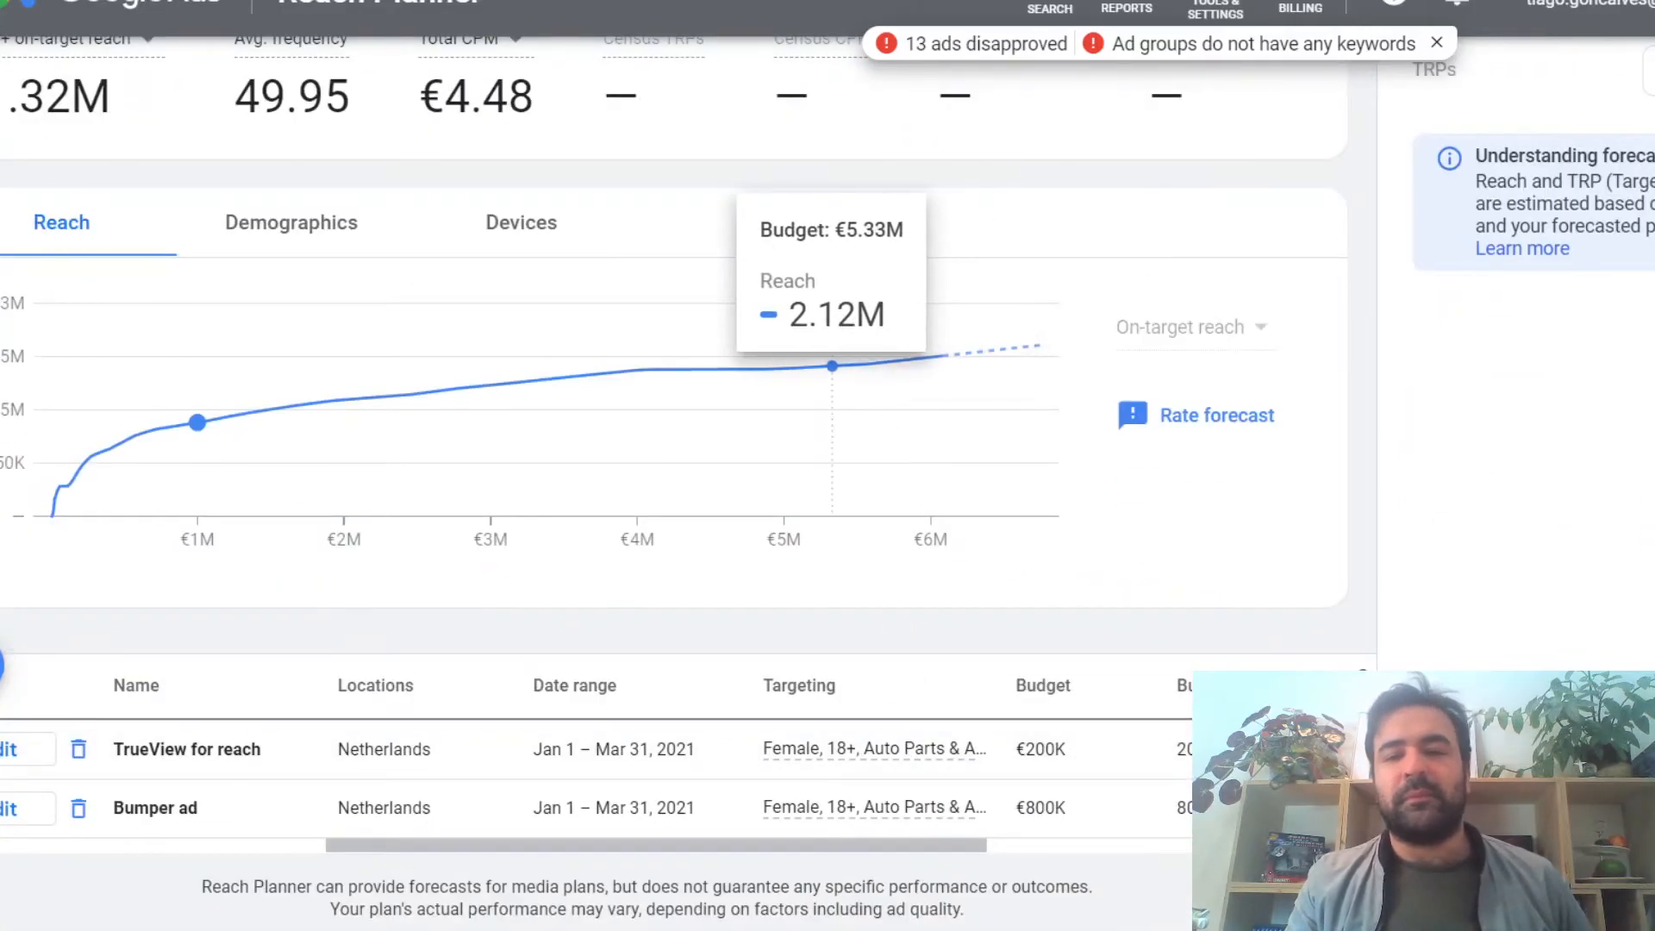
scroll(1110, 326, up, 5)
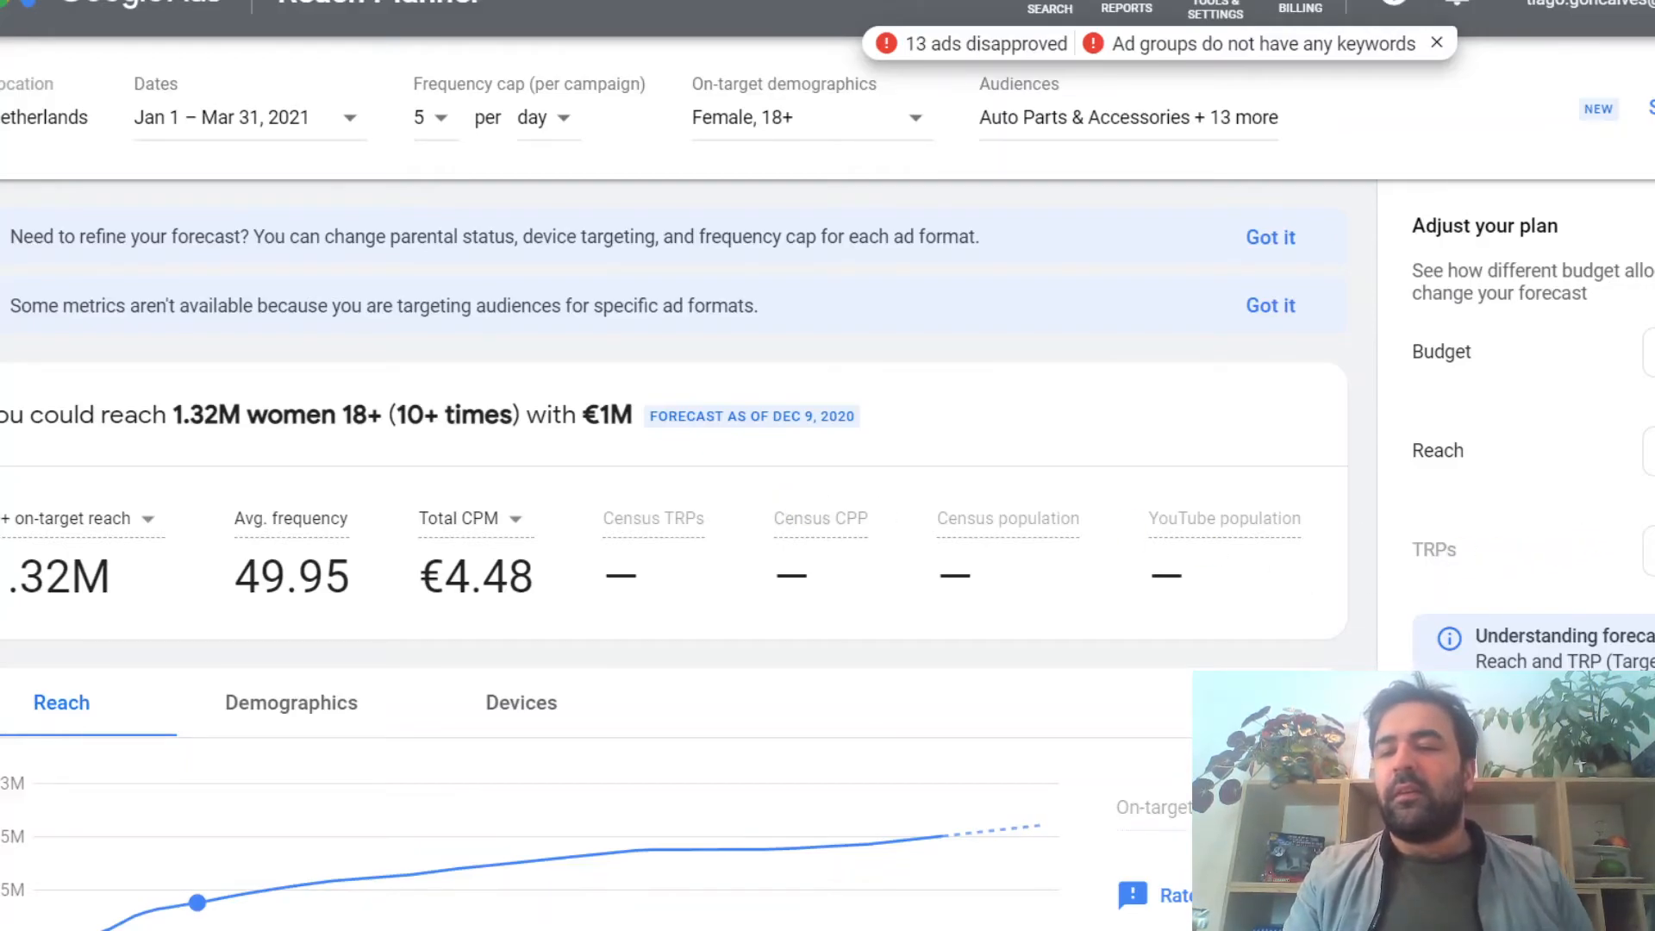
Step: Raise the women 18+ plan's budget to about €6.08M on the reach curve and review its ad format budgets
click(943, 836)
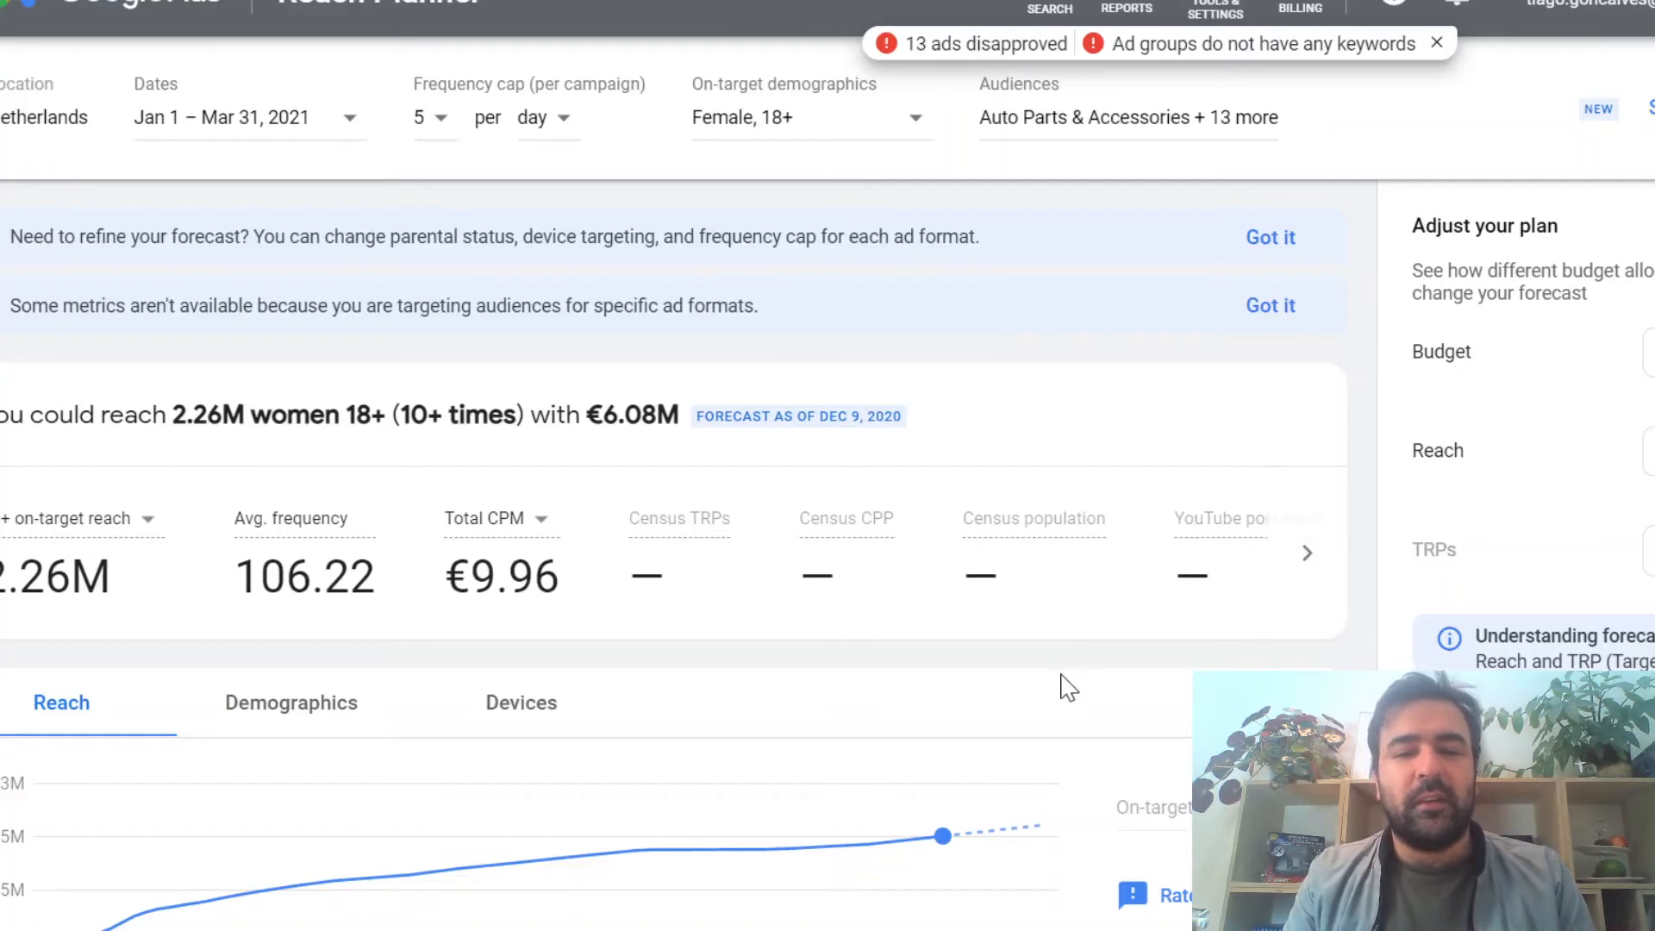
scroll(1058, 677, down, 5)
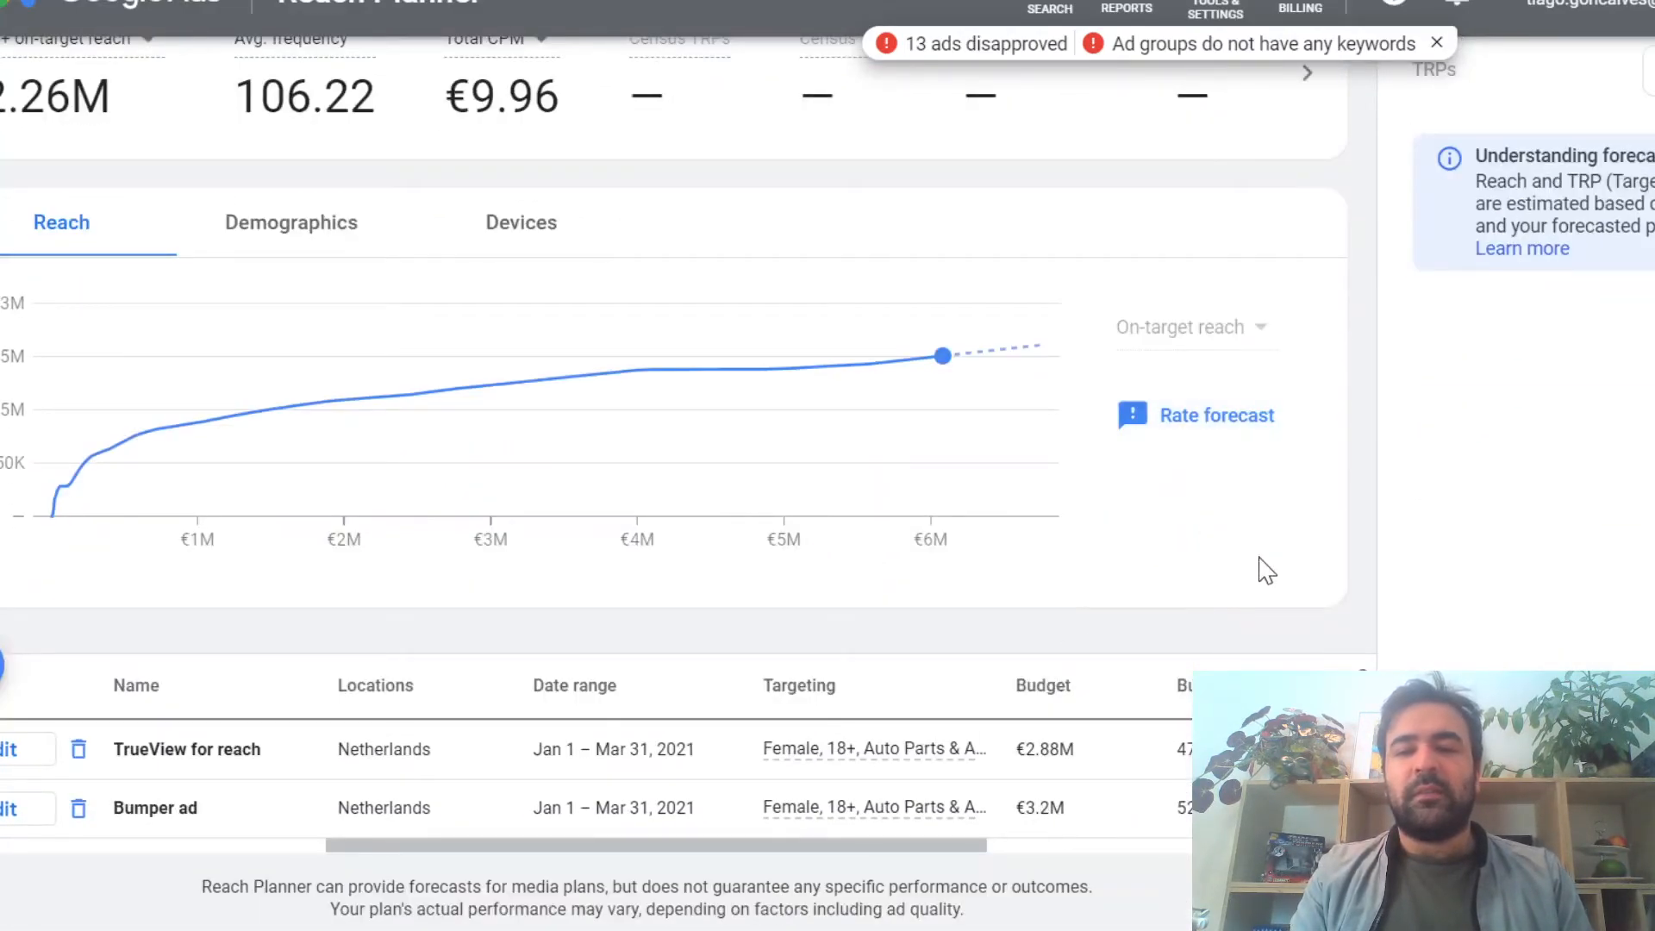
scroll(1267, 569, up, 5)
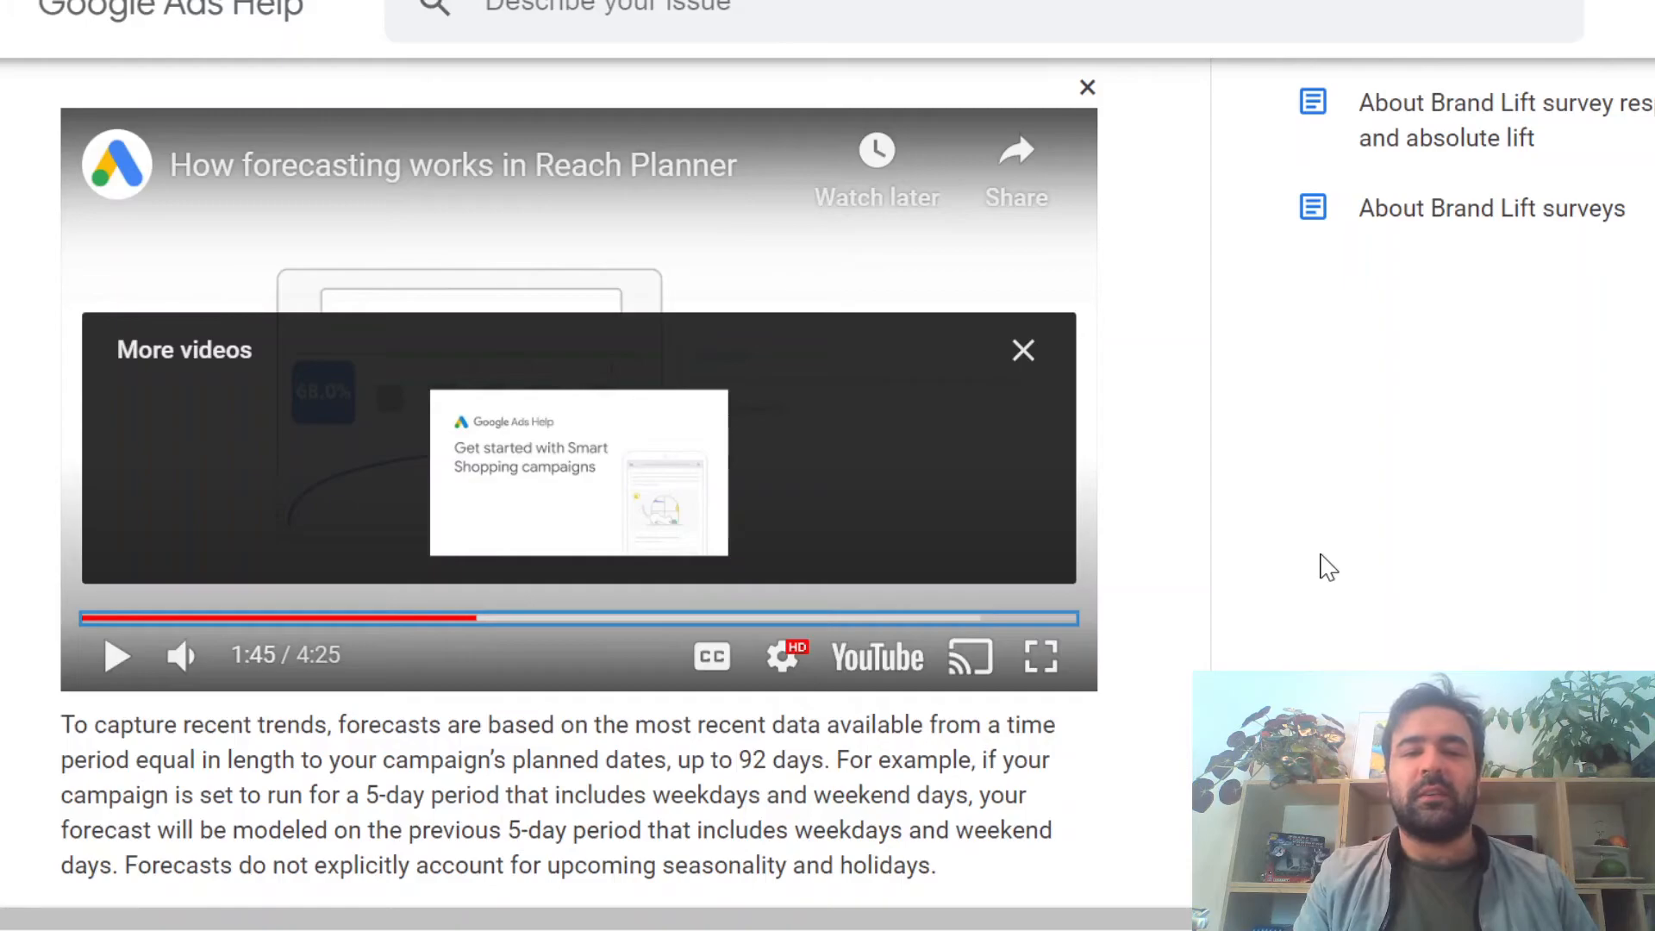
Step: Play the Google Ads Help video on how forecasting works in Reach Planner, enlarging the page and adjusting the volume
click(117, 657)
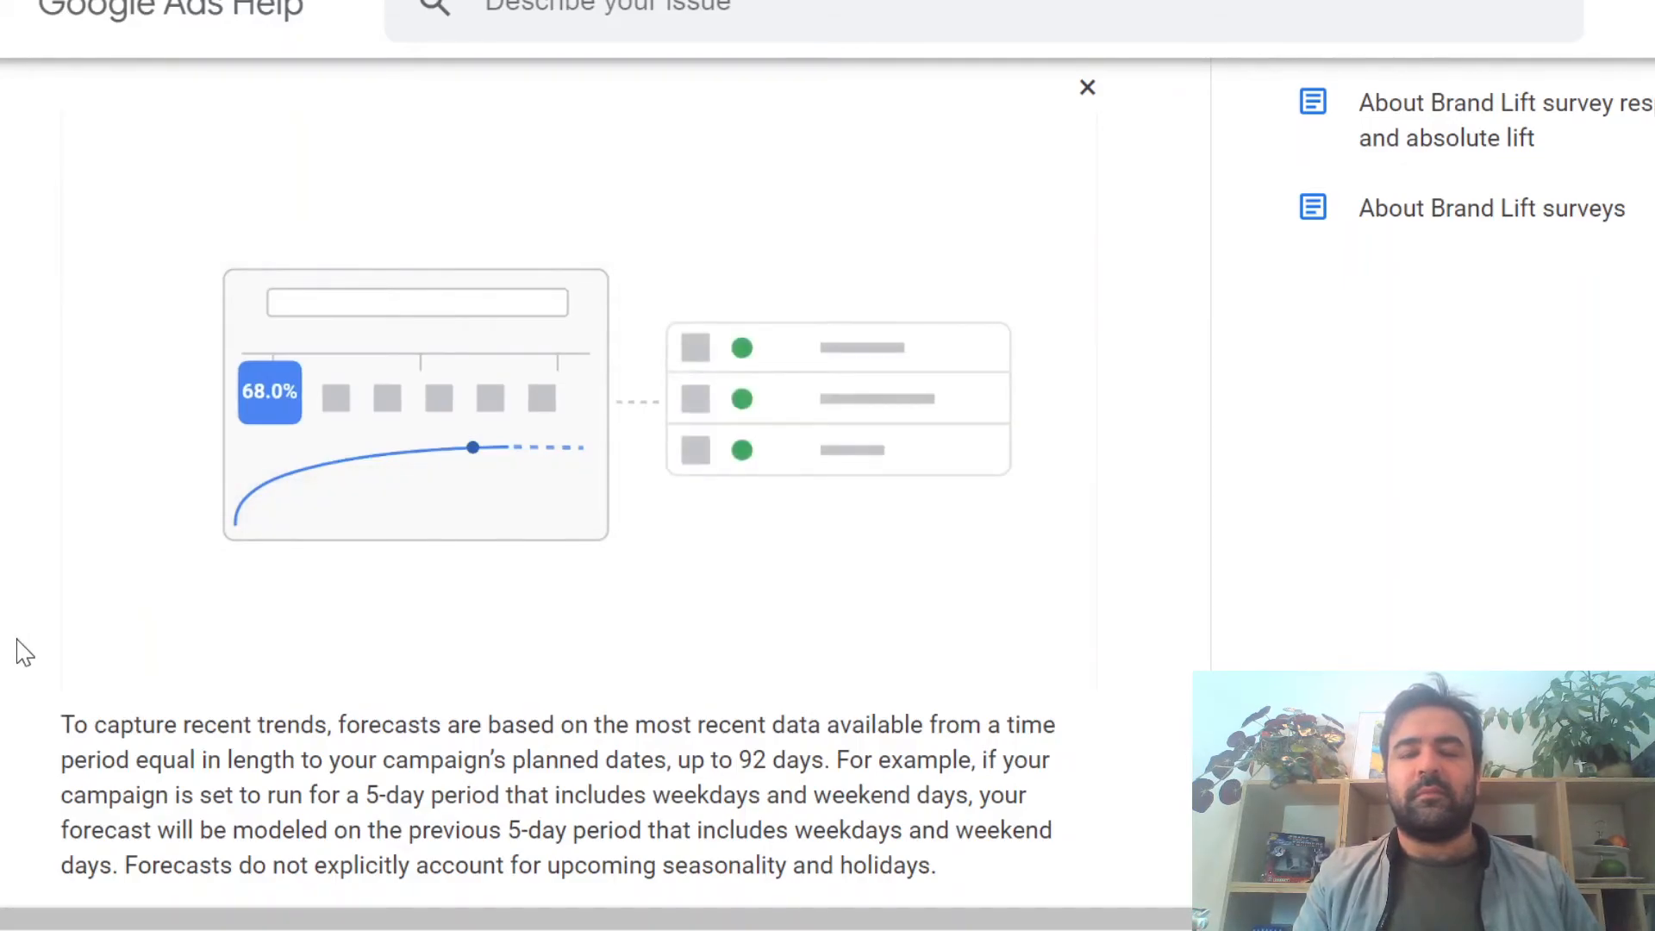
key(ctrl+plus)
scroll(24, 653, up, 2)
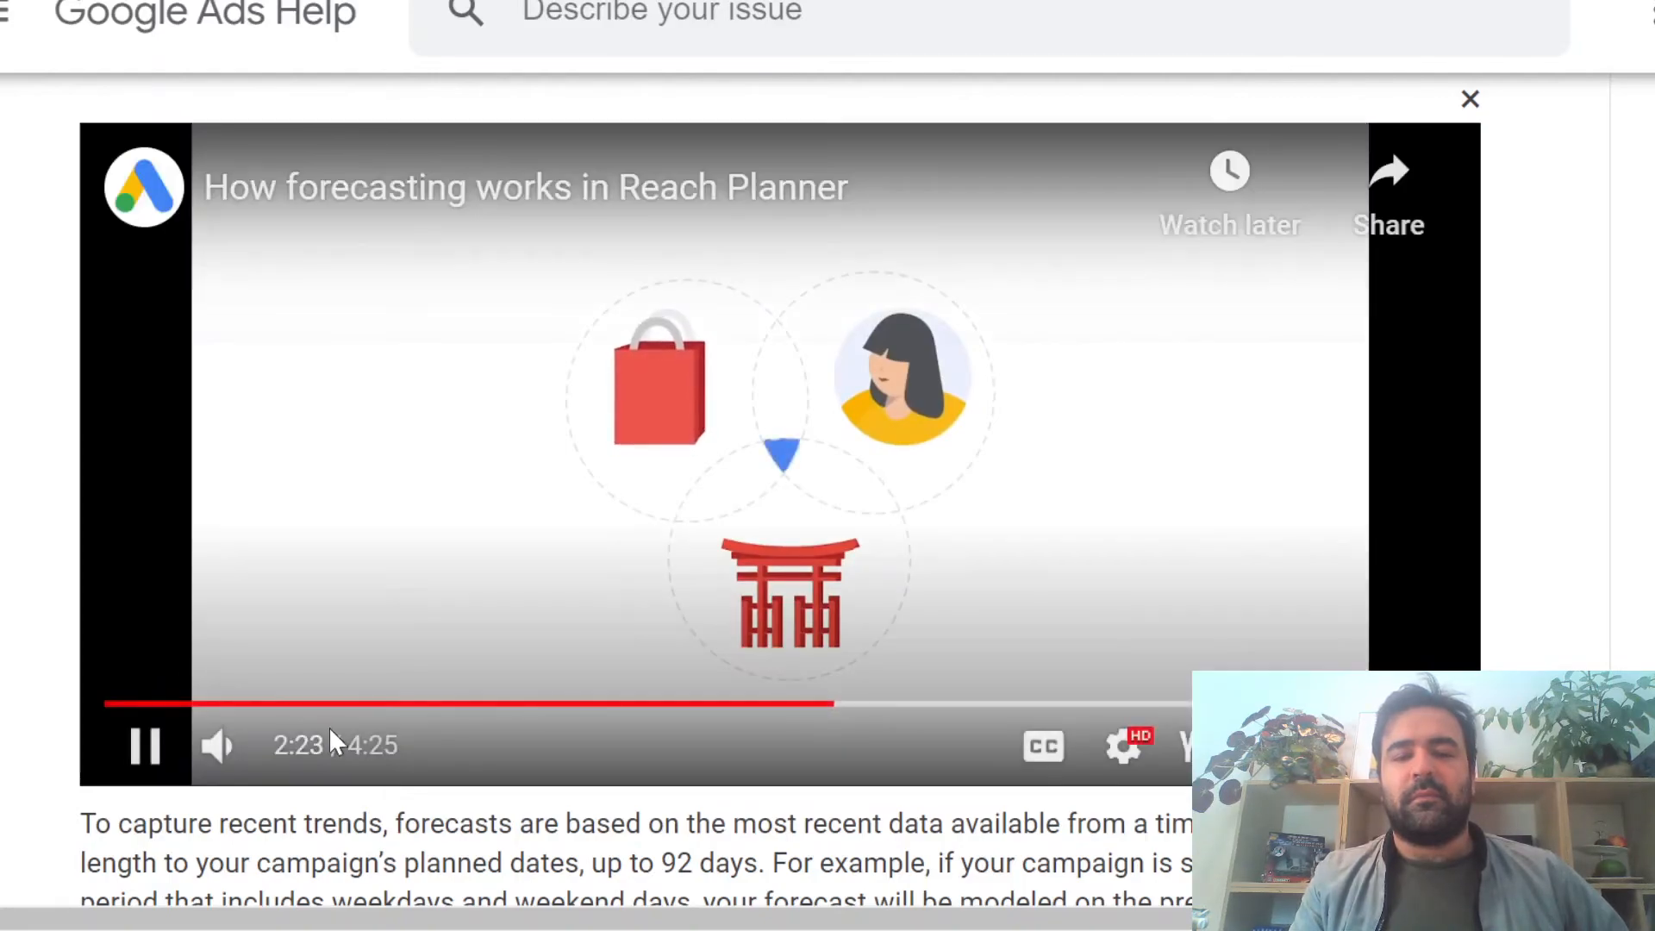
click(337, 748)
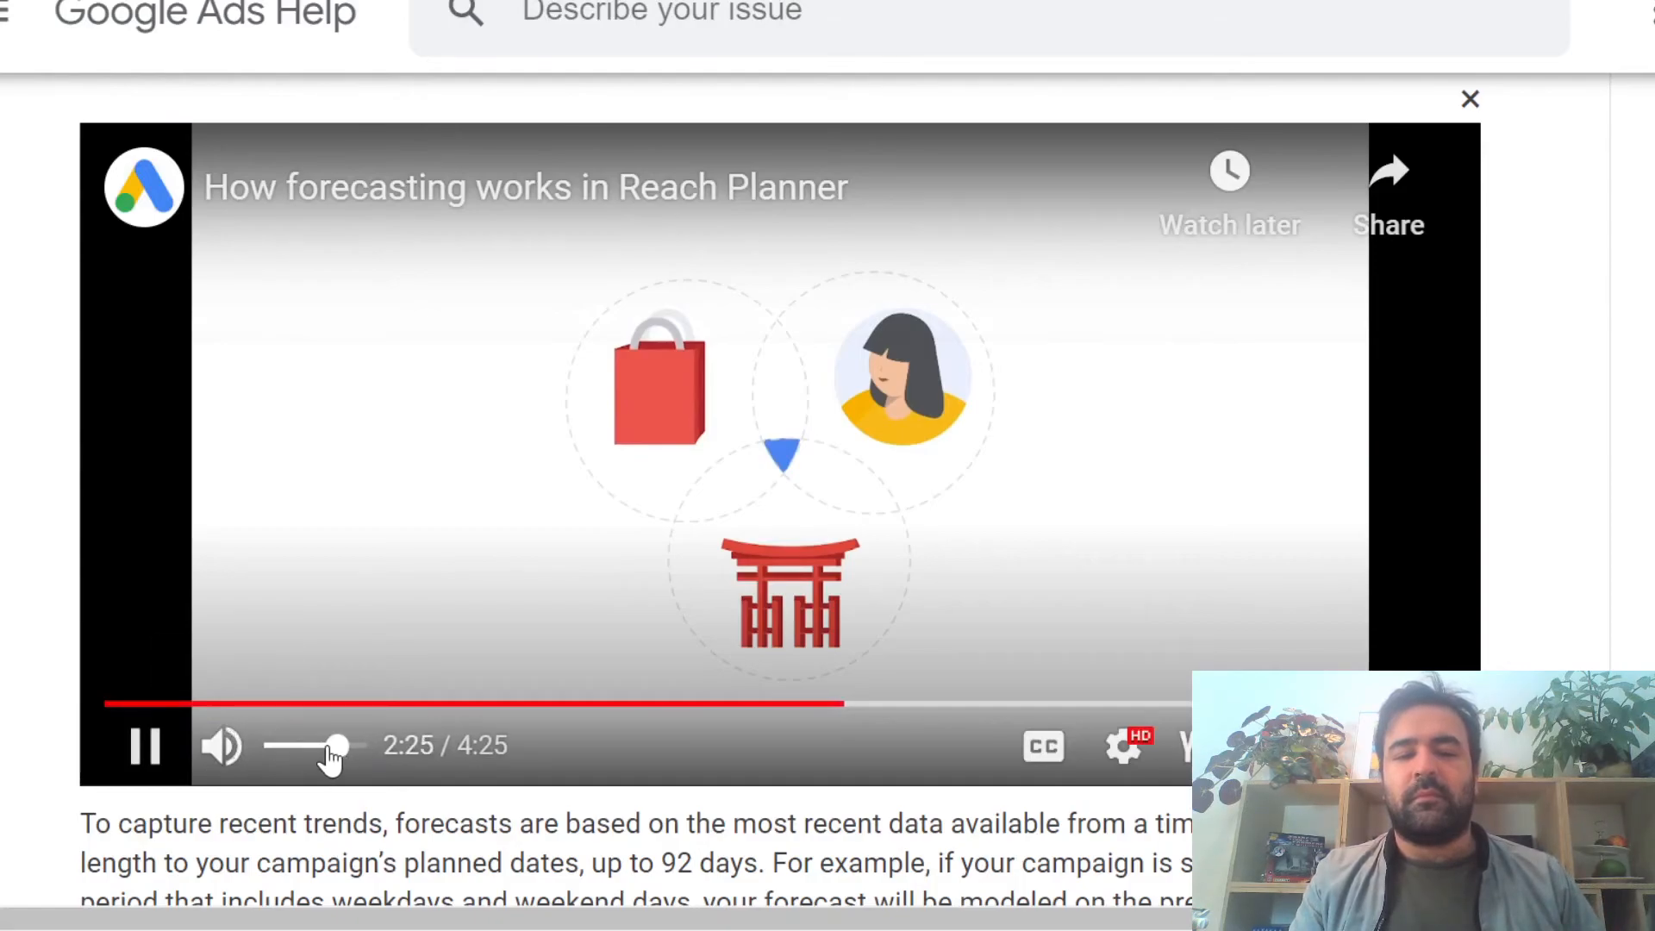